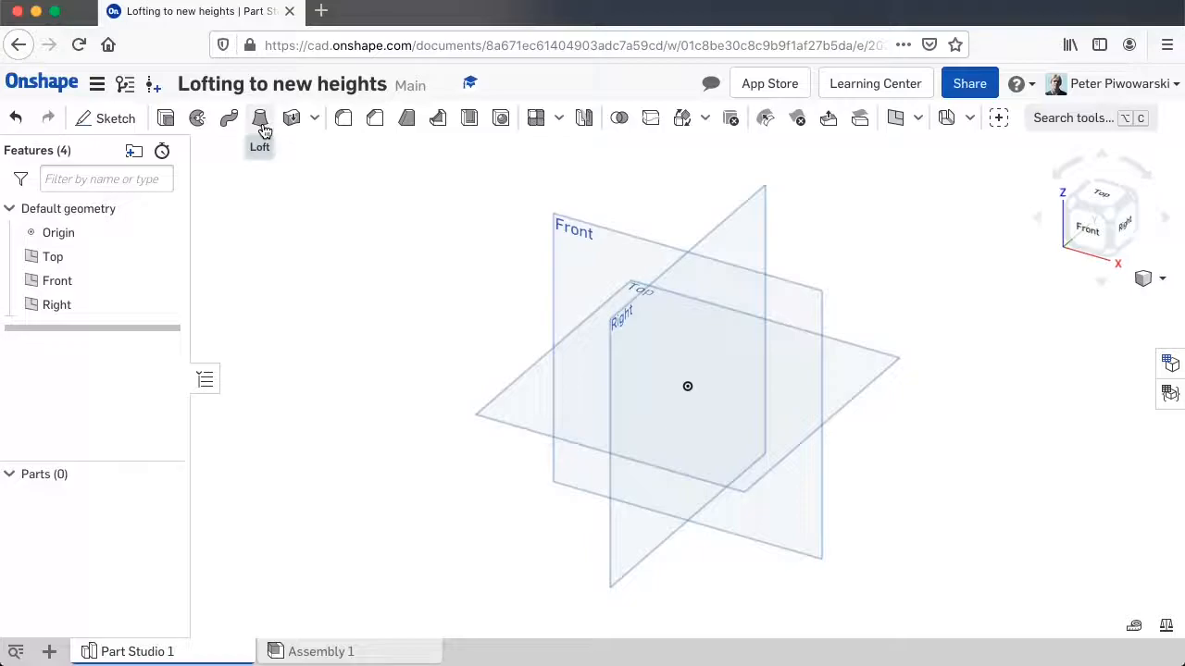
Create a plane offset 6 in from the Right plane and name it "End plane".
{"action": "mouse_move", "coordinate": [263, 129]}
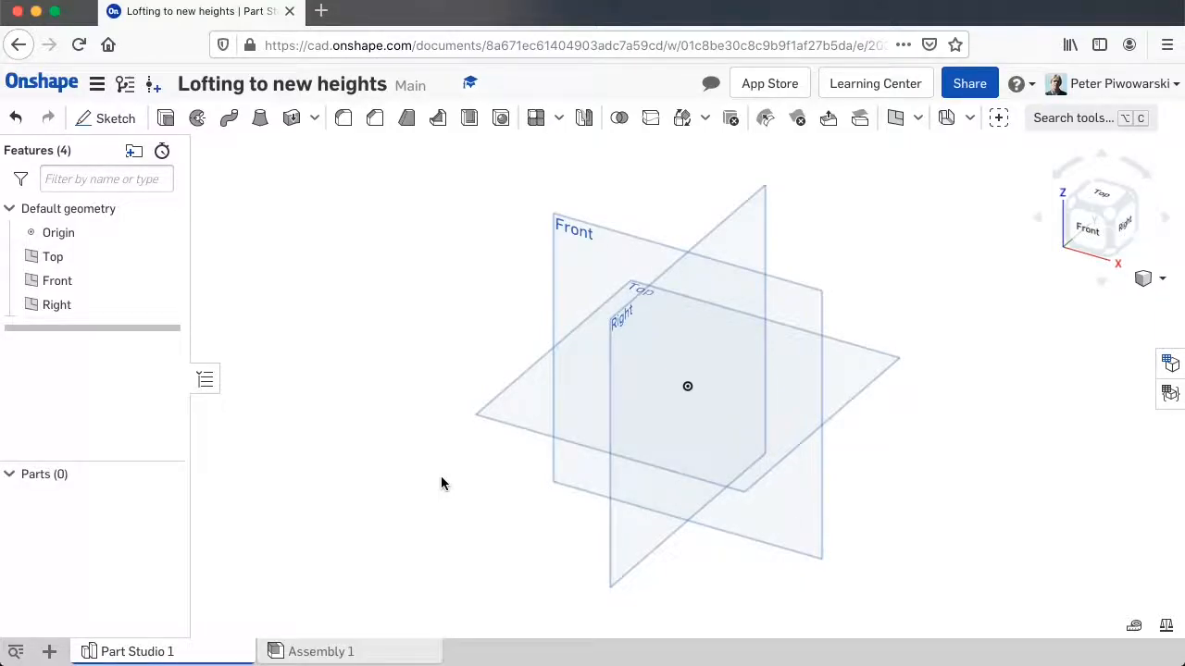
{"action": "left_click", "coordinate": [895, 127]}
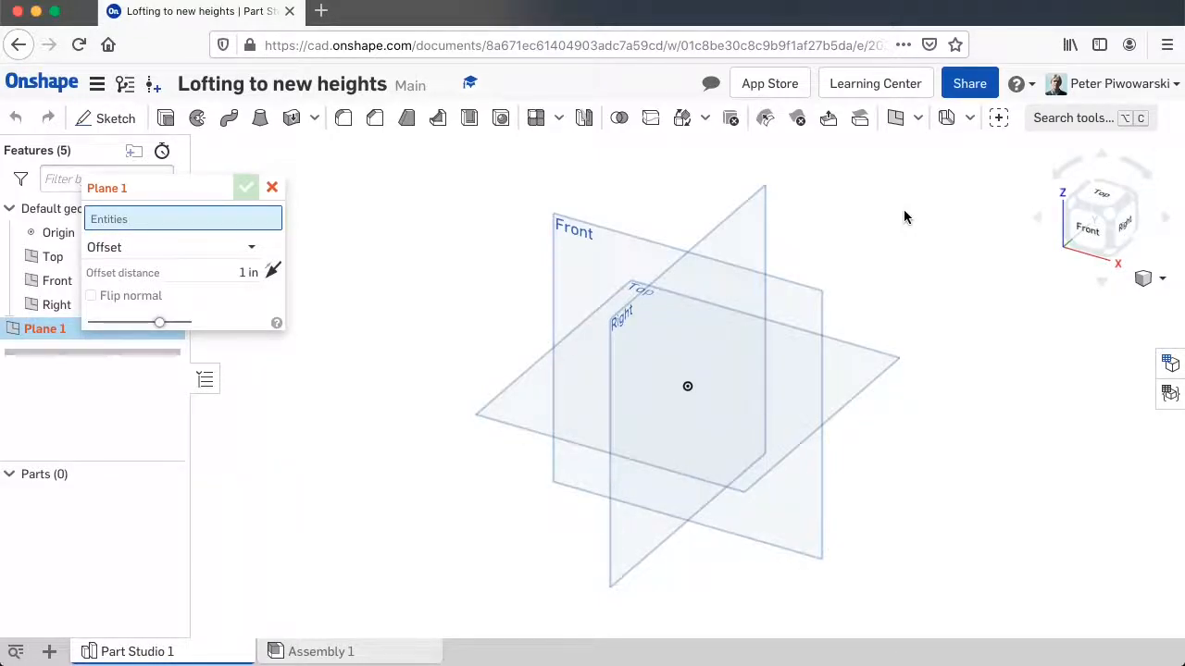
{"action": "left_click", "coordinate": [738, 244]}
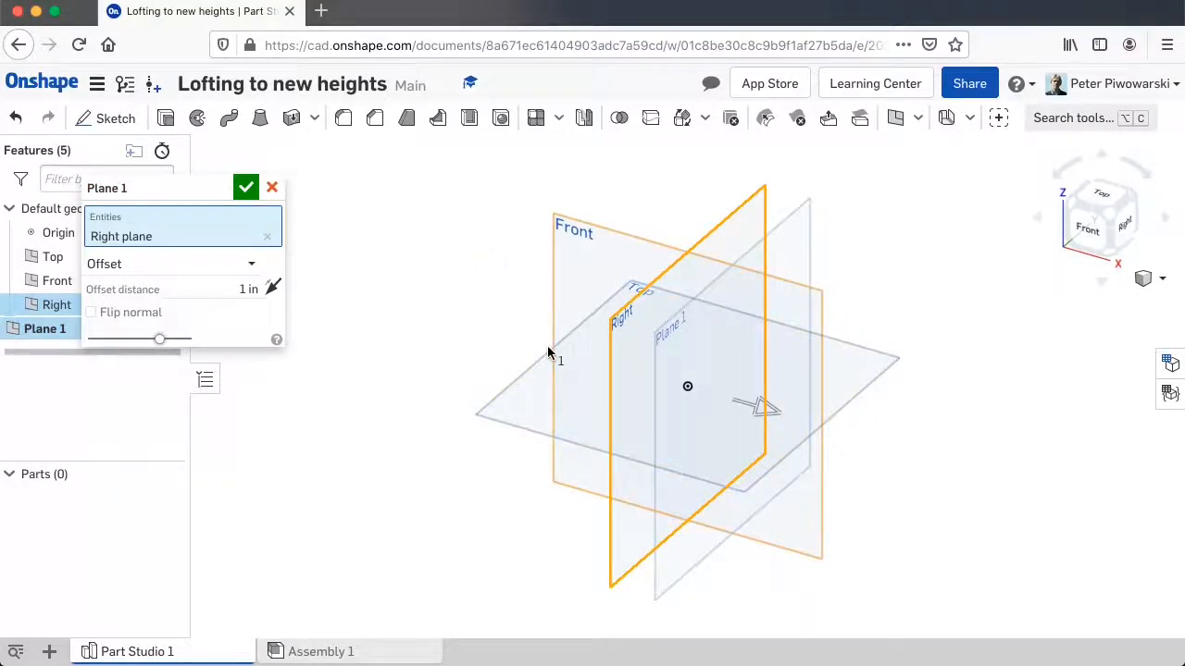
{"action": "right_click_drag", "start_coordinate": [538, 505], "coordinate": [499, 514]}
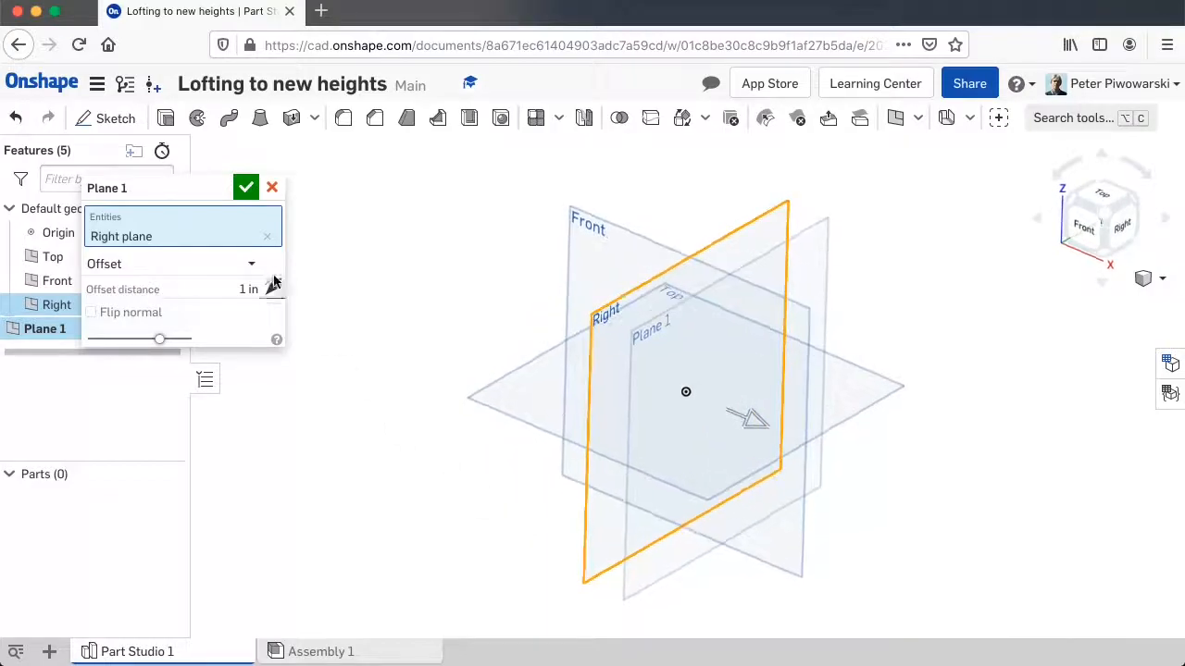
{"action": "left_click", "coordinate": [261, 289]}
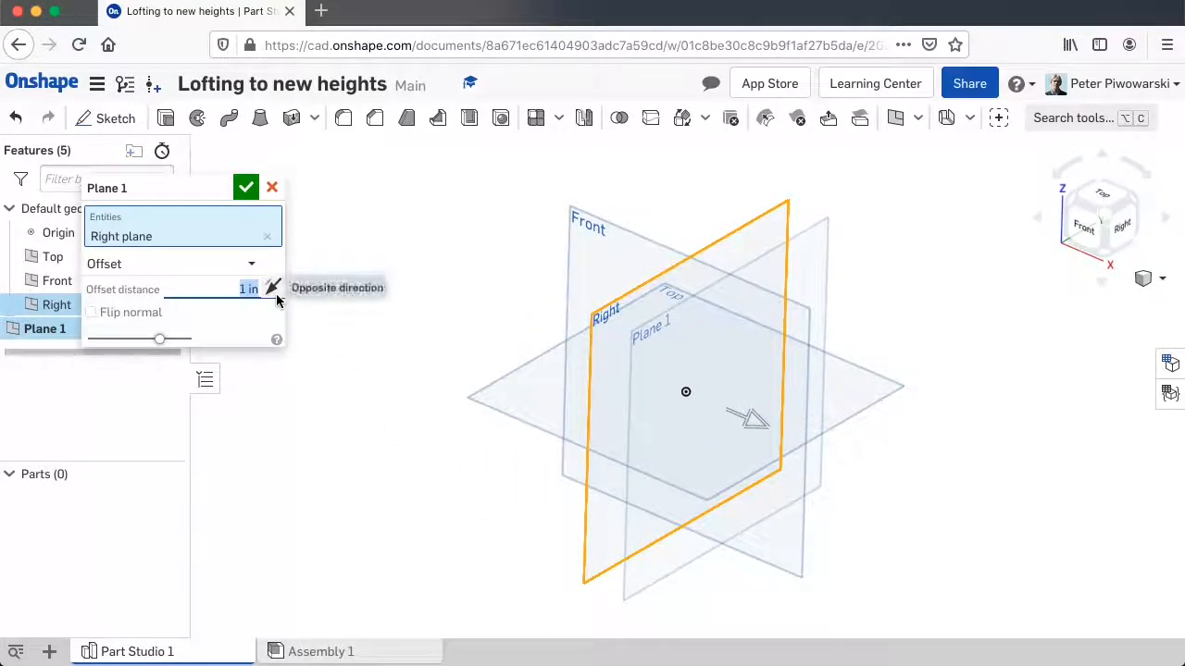
{"action": "type", "text": "6"}
{"action": "key", "text": "Return"}
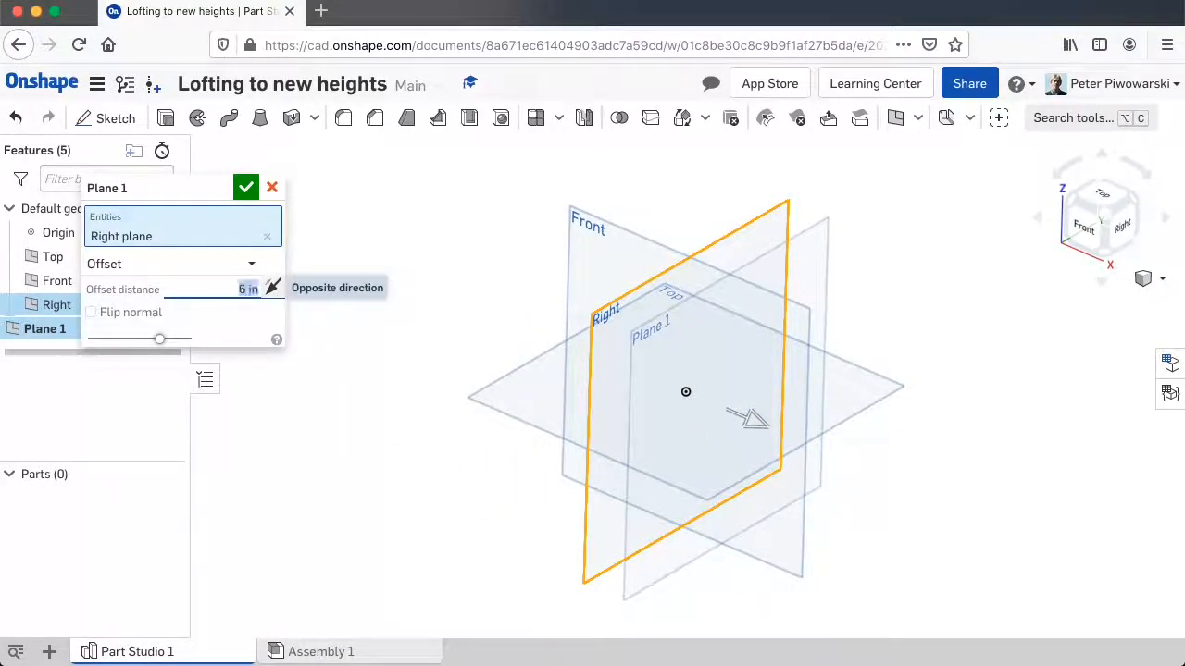
{"action": "left_click", "coordinate": [215, 186]}
{"action": "type", "text": "End plane"}
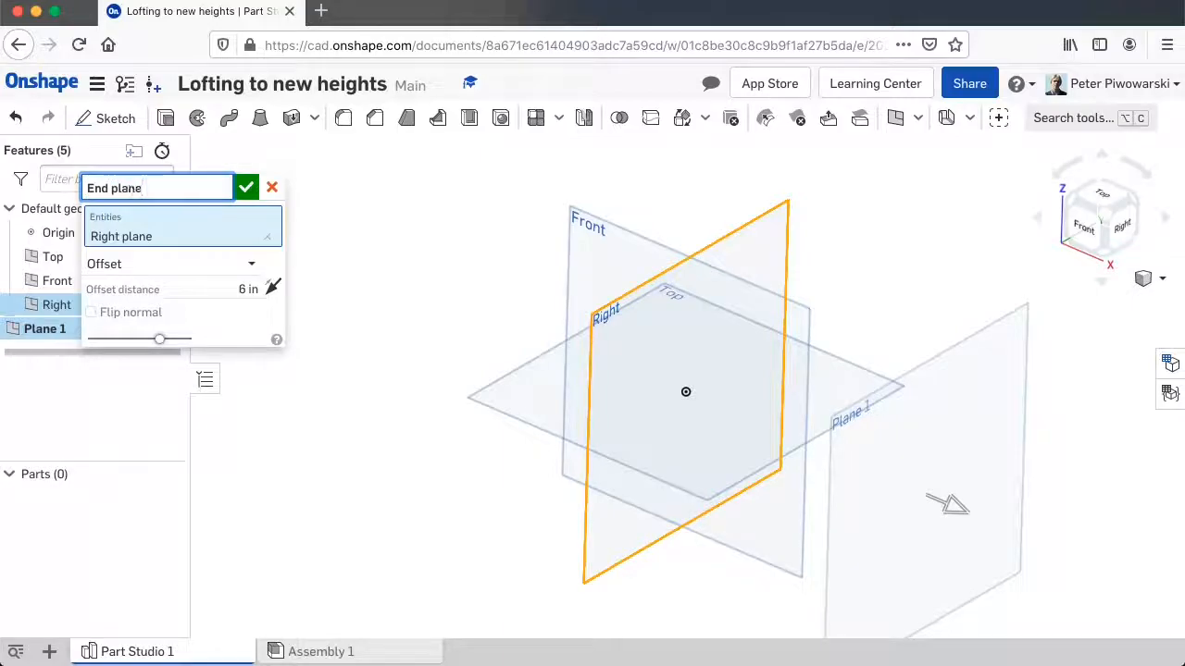
{"action": "left_click", "coordinate": [246, 190]}
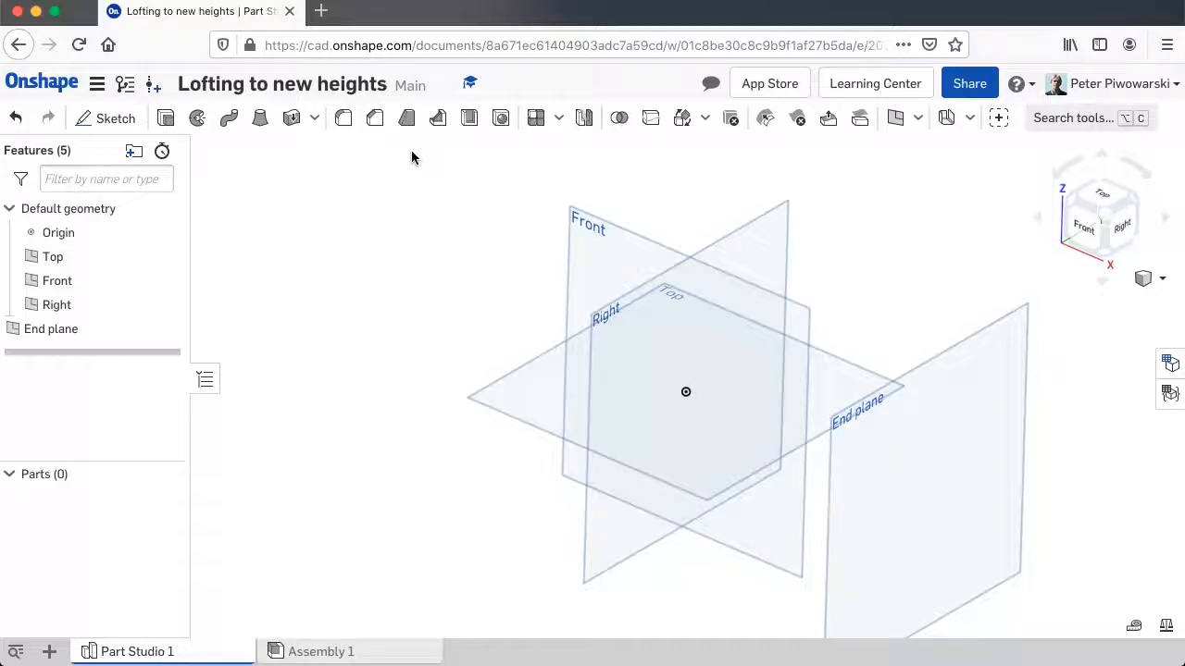
Start a sketch on the Right plane and draw a circle about 3.64 in in diameter centred on the origin.
{"action": "left_click", "coordinate": [748, 264]}
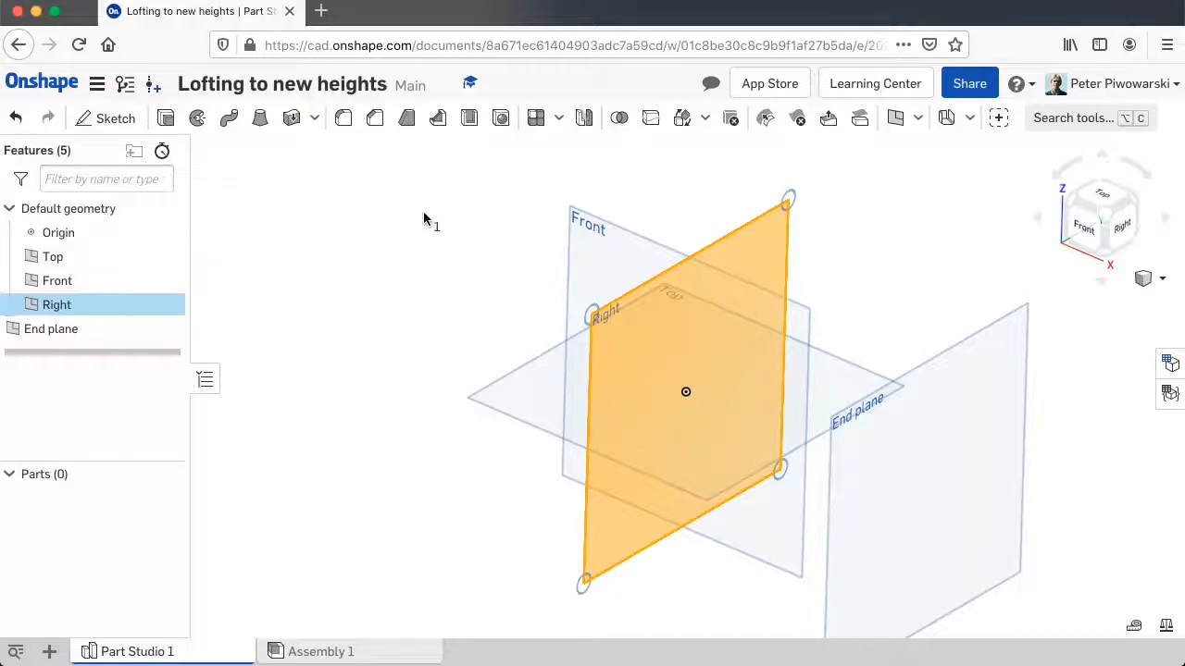
{"action": "left_click", "coordinate": [117, 126]}
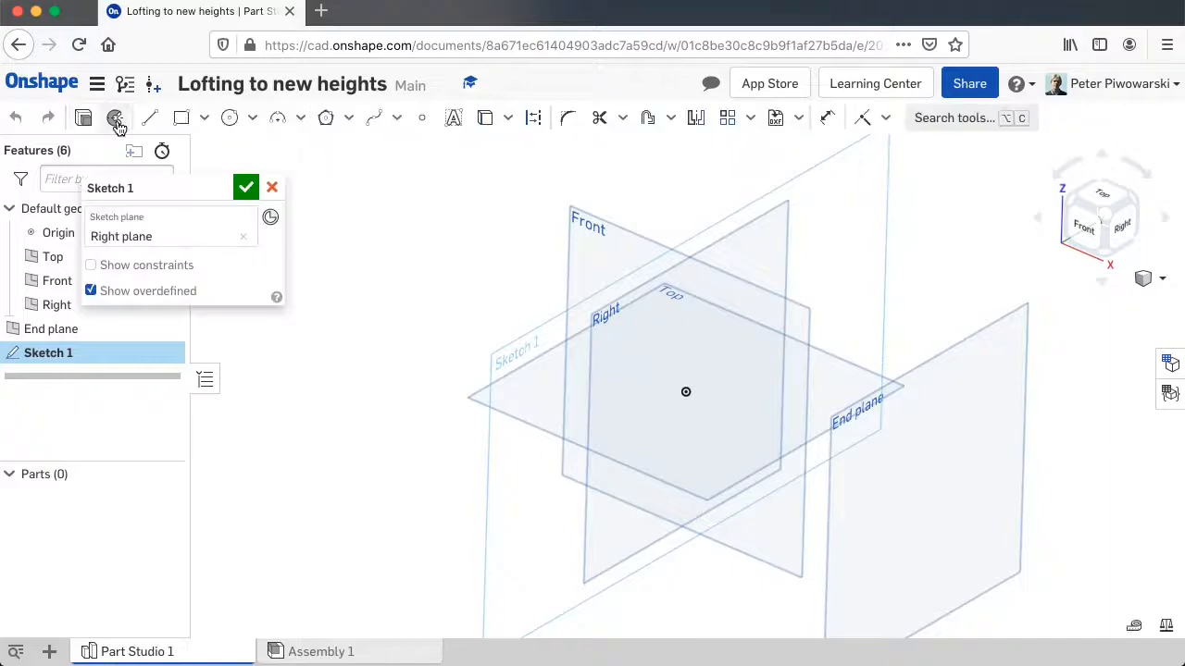
{"action": "left_click", "coordinate": [1121, 243]}
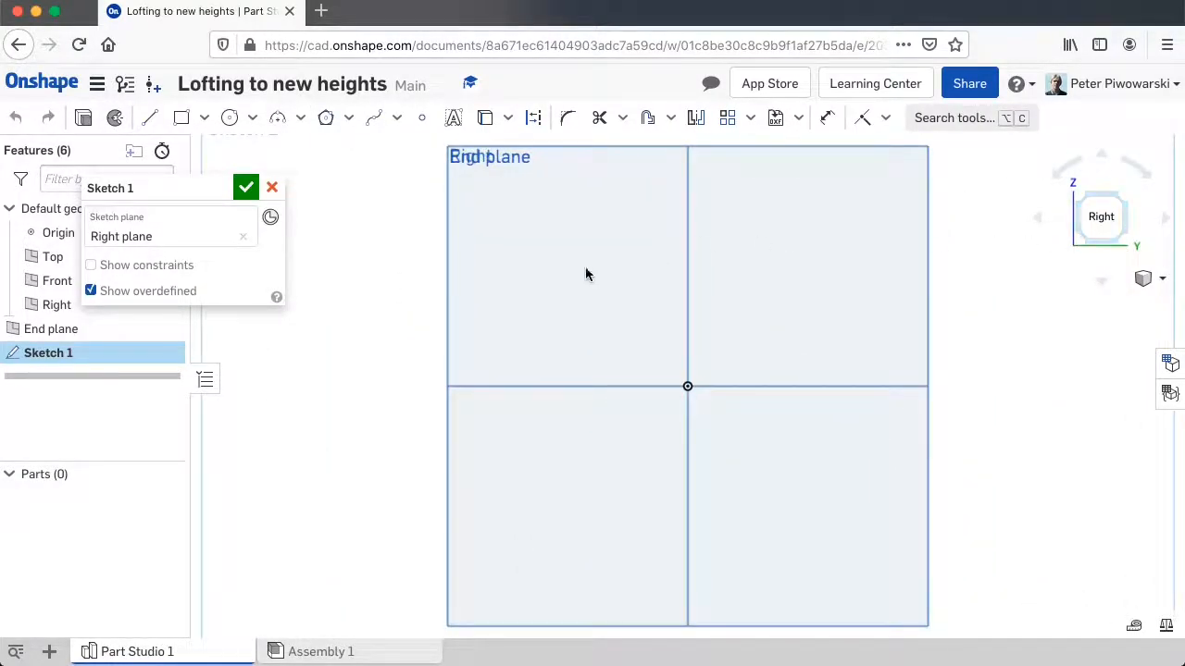
{"action": "left_click", "coordinate": [231, 119]}
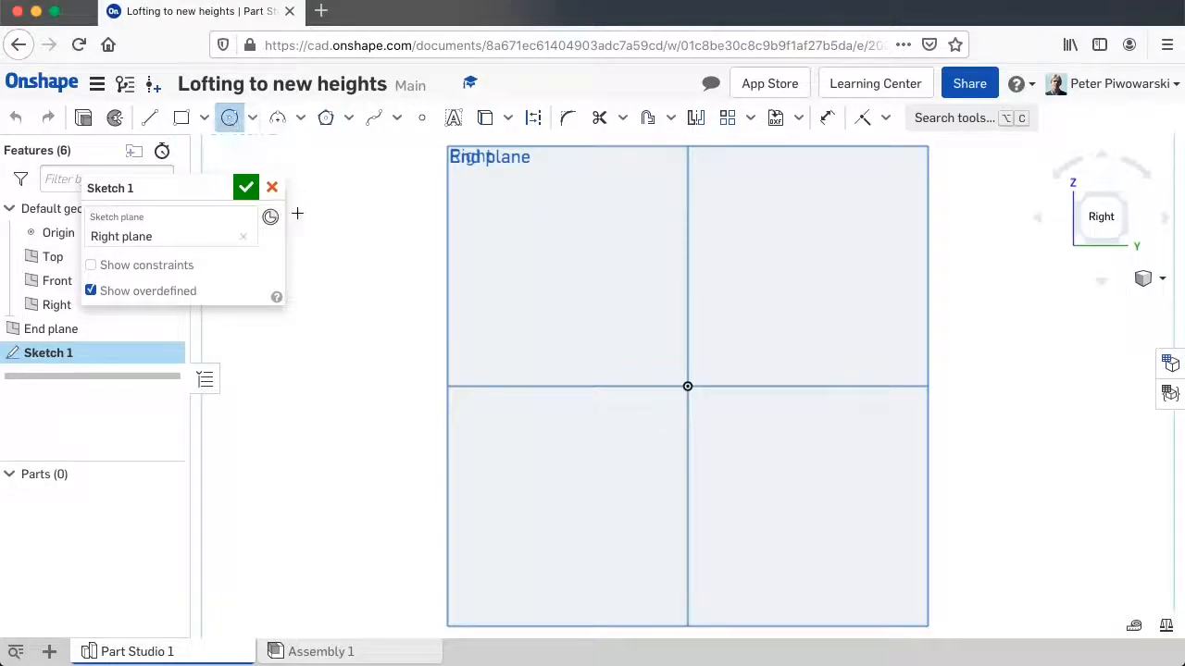
{"action": "mouse_move", "coordinate": [685, 387]}
{"action": "left_mouse_down"}
{"action": "mouse_move", "coordinate": [743, 312]}
{"action": "mouse_move", "coordinate": [793, 287]}
{"action": "left_mouse_up"}
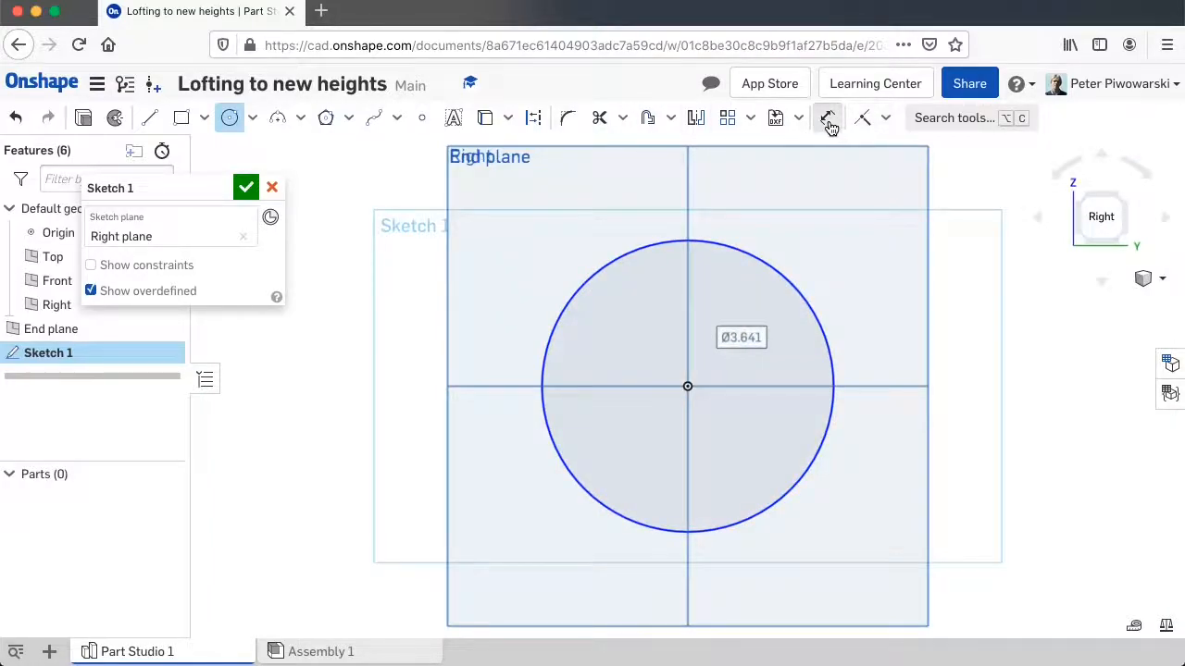
Dimension the circle's diameter and set it to 2 in.
{"action": "left_click", "coordinate": [828, 118]}
{"action": "left_click", "coordinate": [784, 275]}
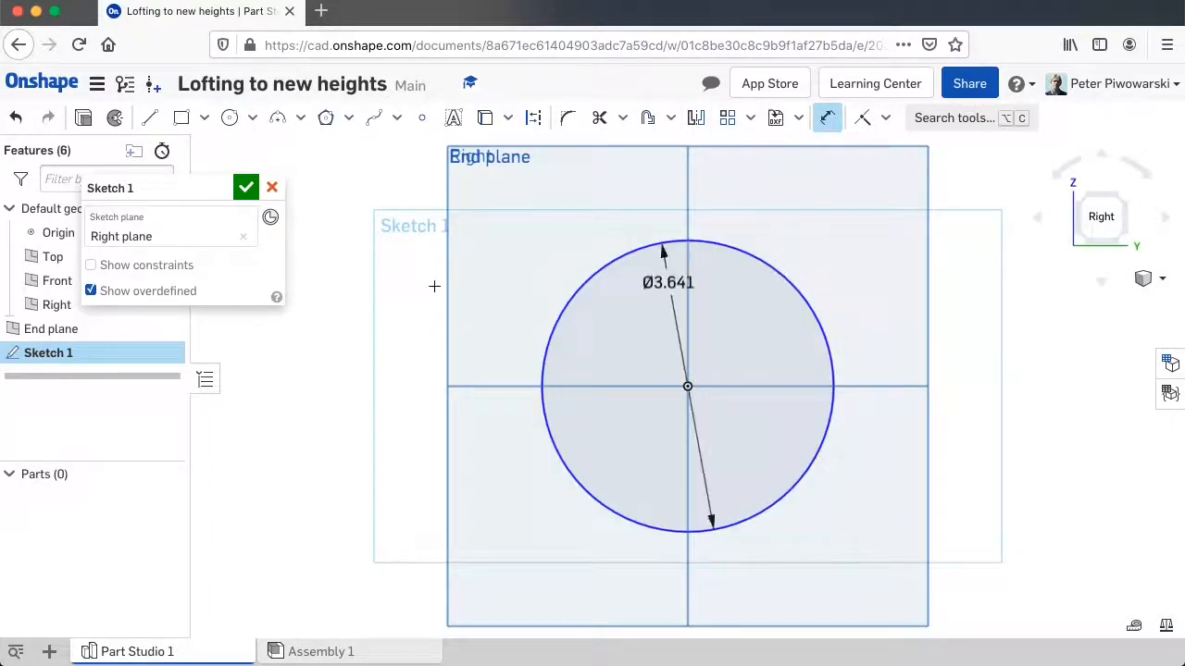
{"action": "left_click", "coordinate": [462, 312]}
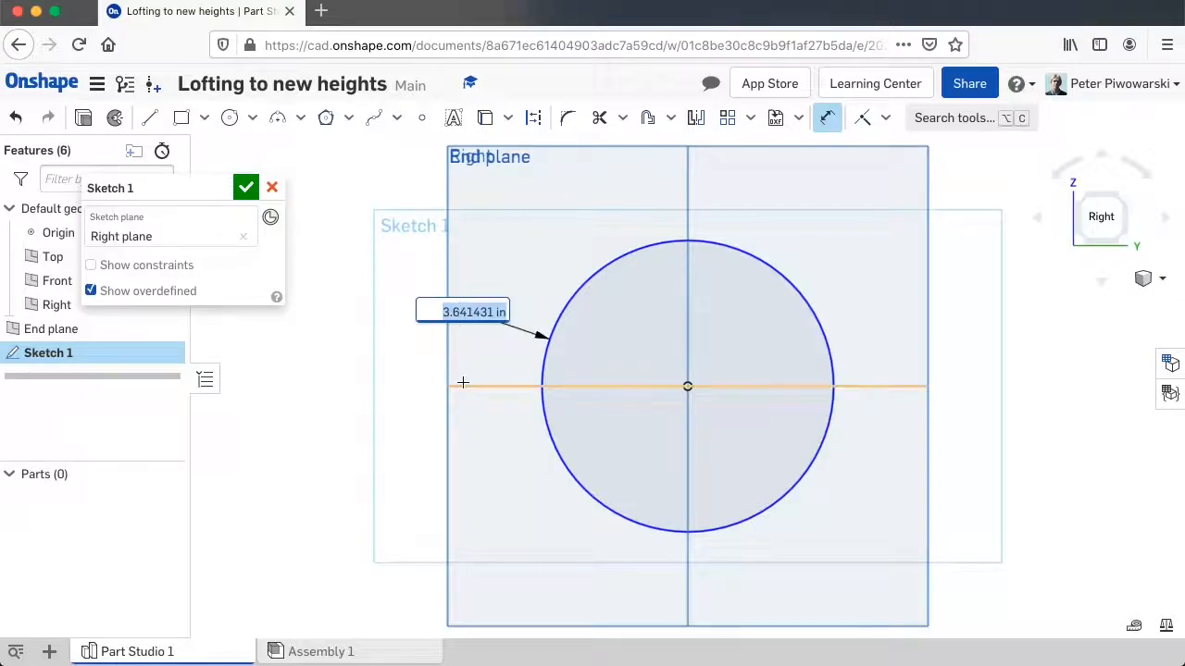
{"action": "type", "text": "2"}
{"action": "key", "text": "Return"}
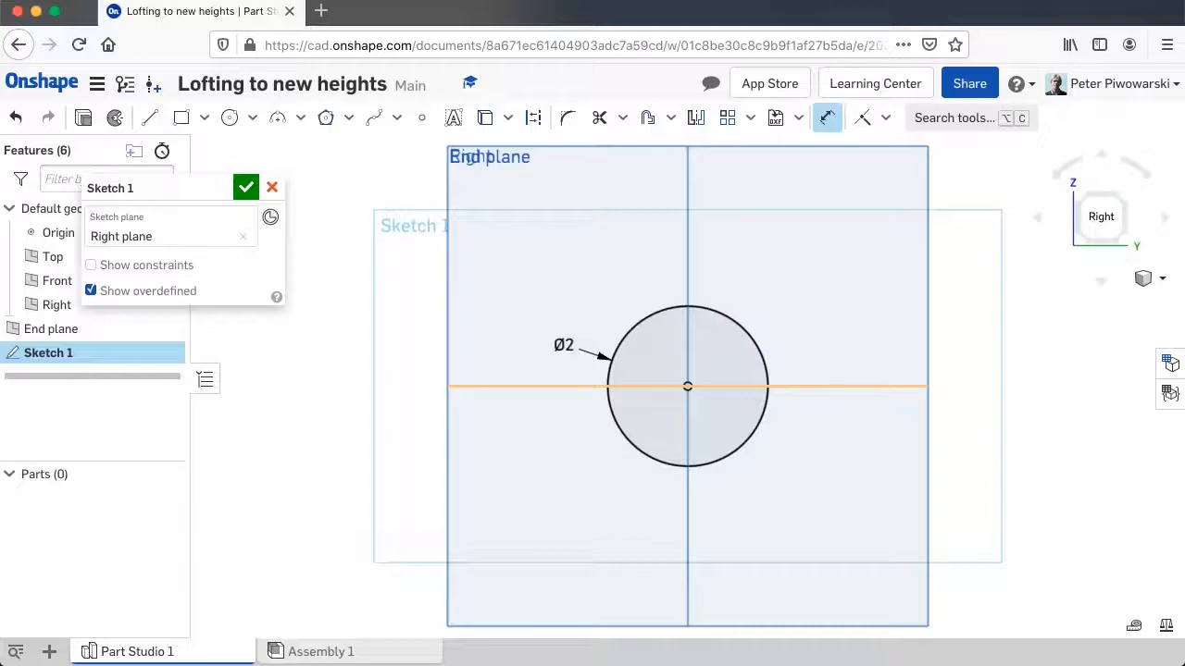
{"action": "double_click", "coordinate": [564, 346]}
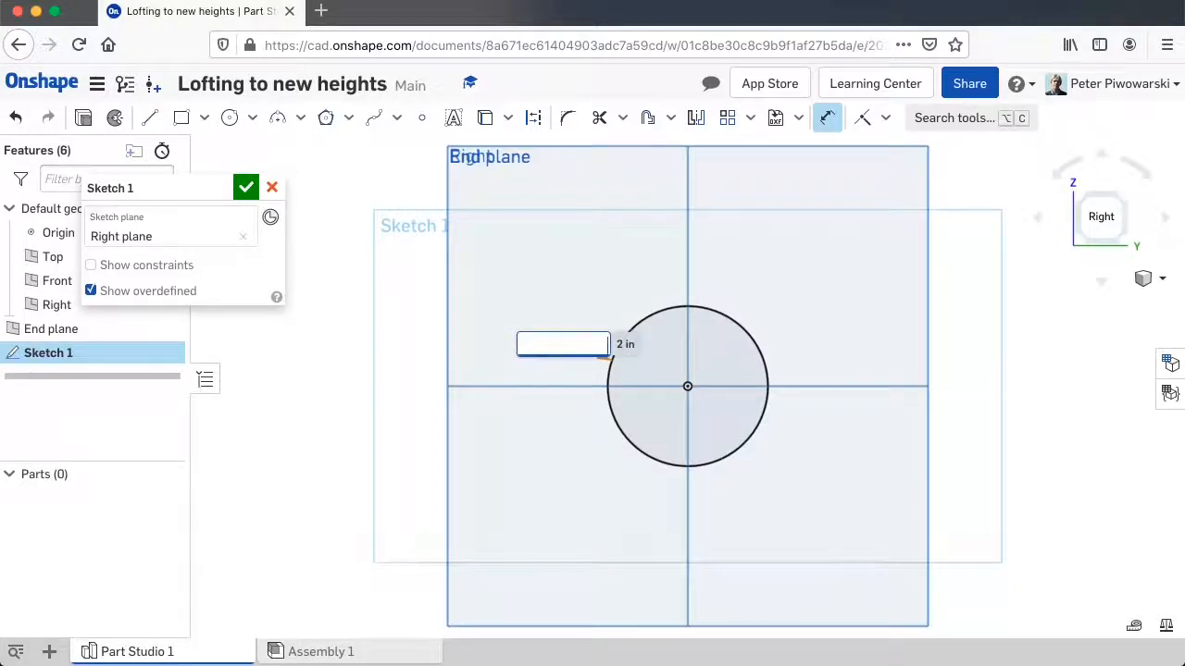
{"action": "type", "text": "2in"}
{"action": "key", "text": "Return"}
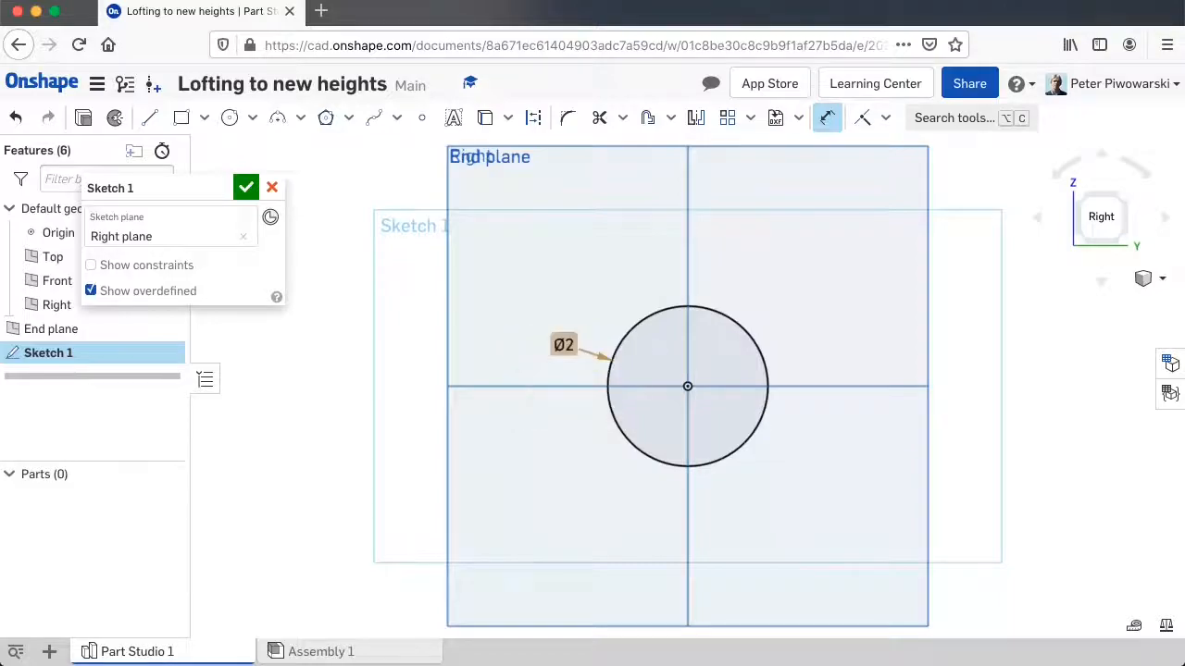
Rename the circle sketch "Start profile" and finish it.
{"action": "left_click", "coordinate": [223, 187]}
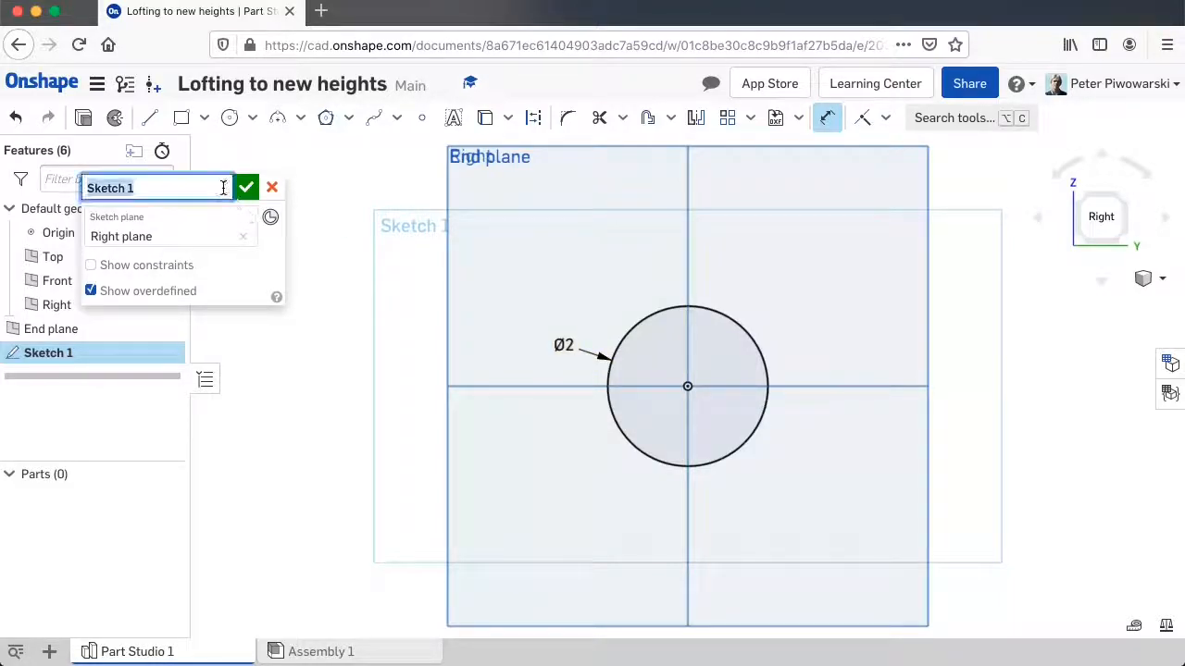
{"action": "key", "text": "BackSpace"}
{"action": "type", "text": "Start profile"}
{"action": "key", "text": "Return"}
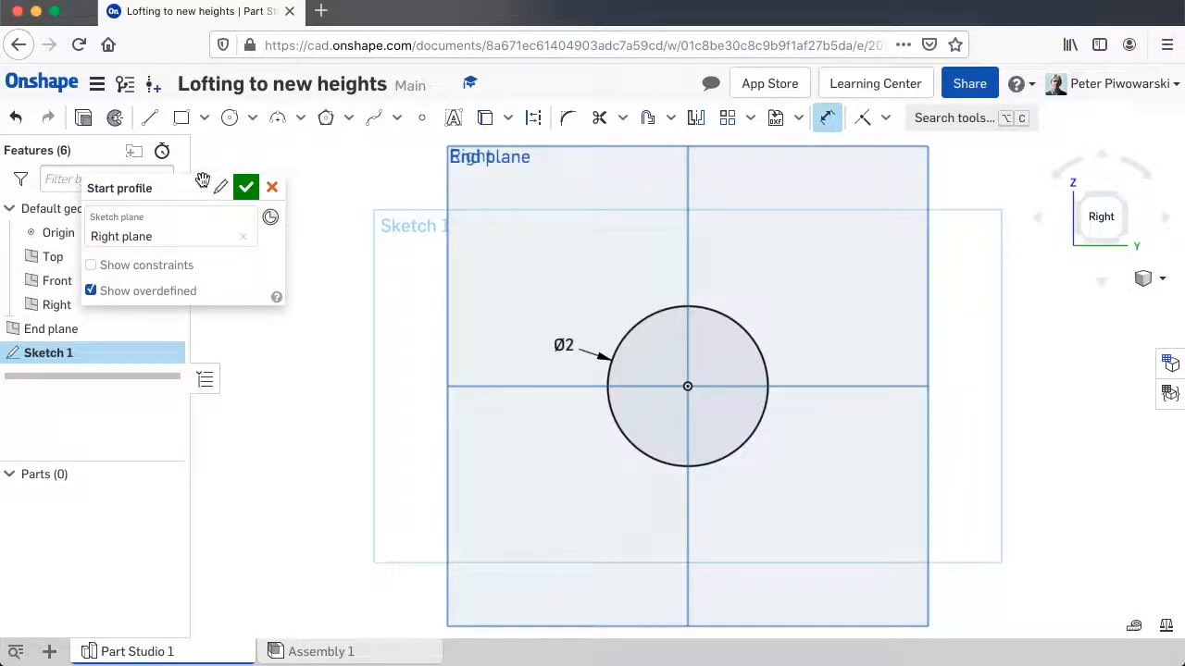
{"action": "left_click", "coordinate": [240, 187]}
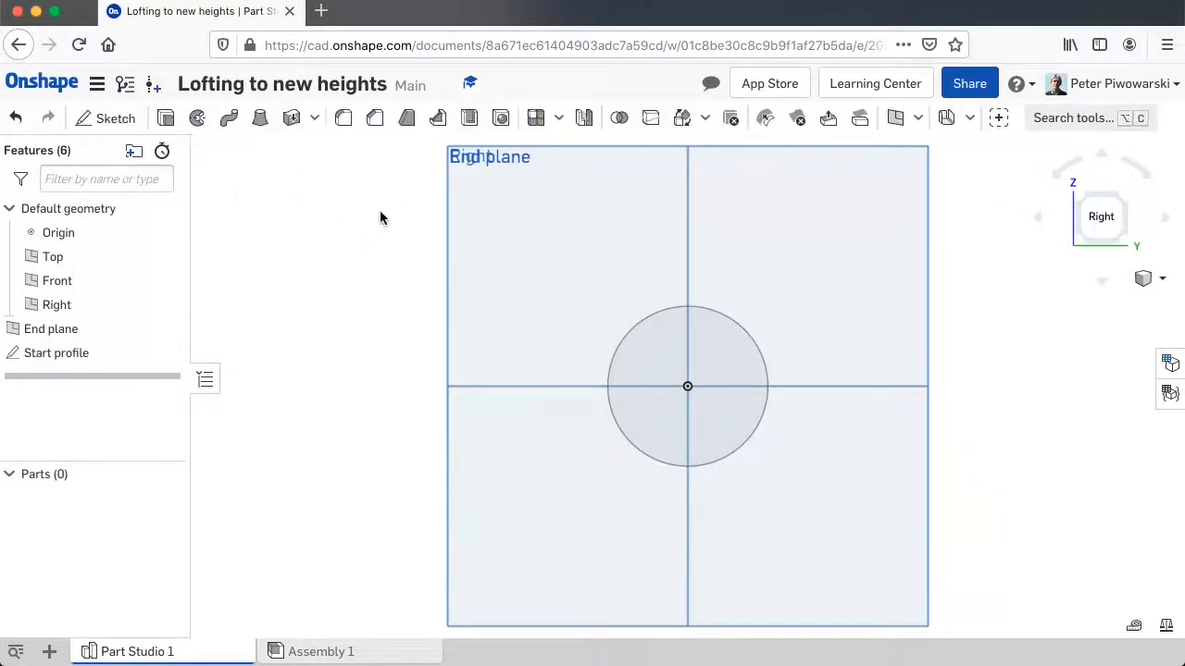
Start a sketch on the End plane and draw a flat horizontal ellipse about 10.05 in by 0.73 in centred on the origin.
{"action": "right_click_drag", "start_coordinate": [404, 220], "coordinate": [428, 239]}
{"action": "right_click_drag", "start_coordinate": [423, 245], "coordinate": [435, 235]}
{"action": "left_click", "coordinate": [739, 292]}
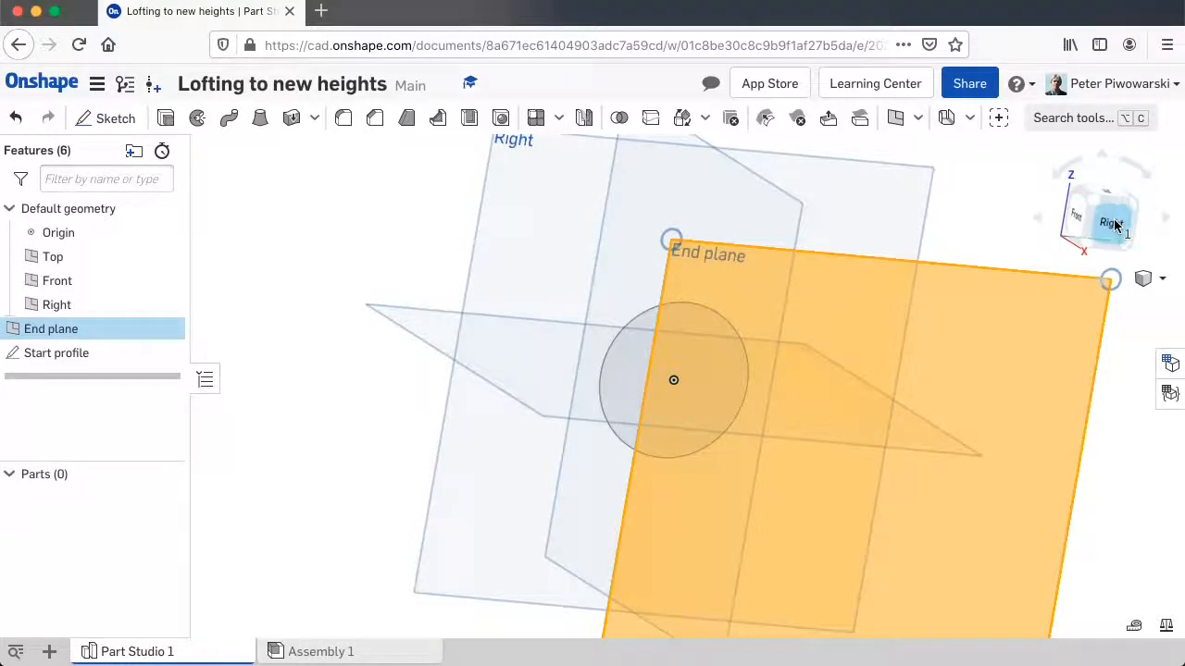
{"action": "left_click", "coordinate": [96, 126]}
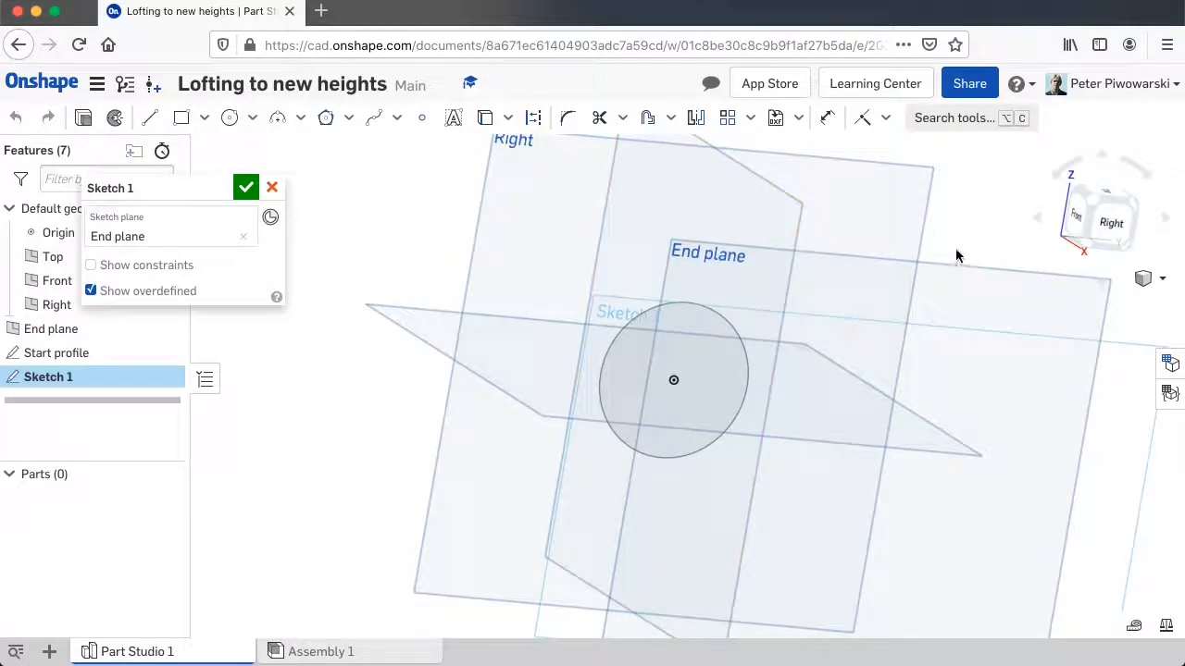
{"action": "left_click", "coordinate": [1107, 222]}
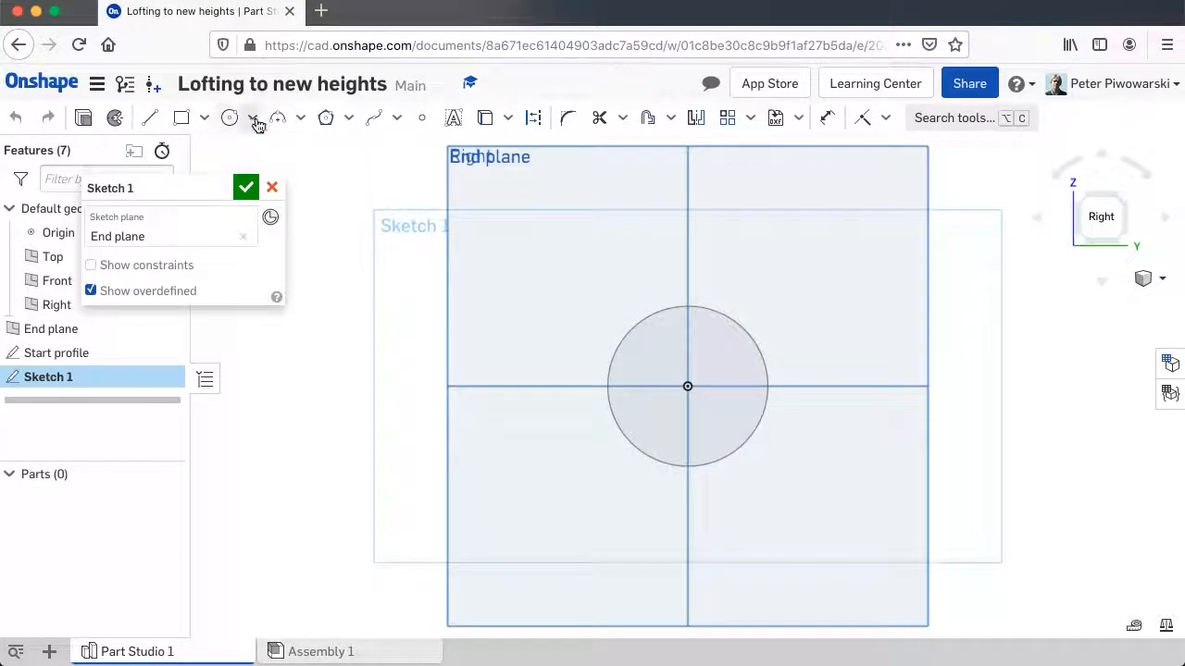
{"action": "left_click", "coordinate": [253, 119]}
{"action": "left_click", "coordinate": [283, 213]}
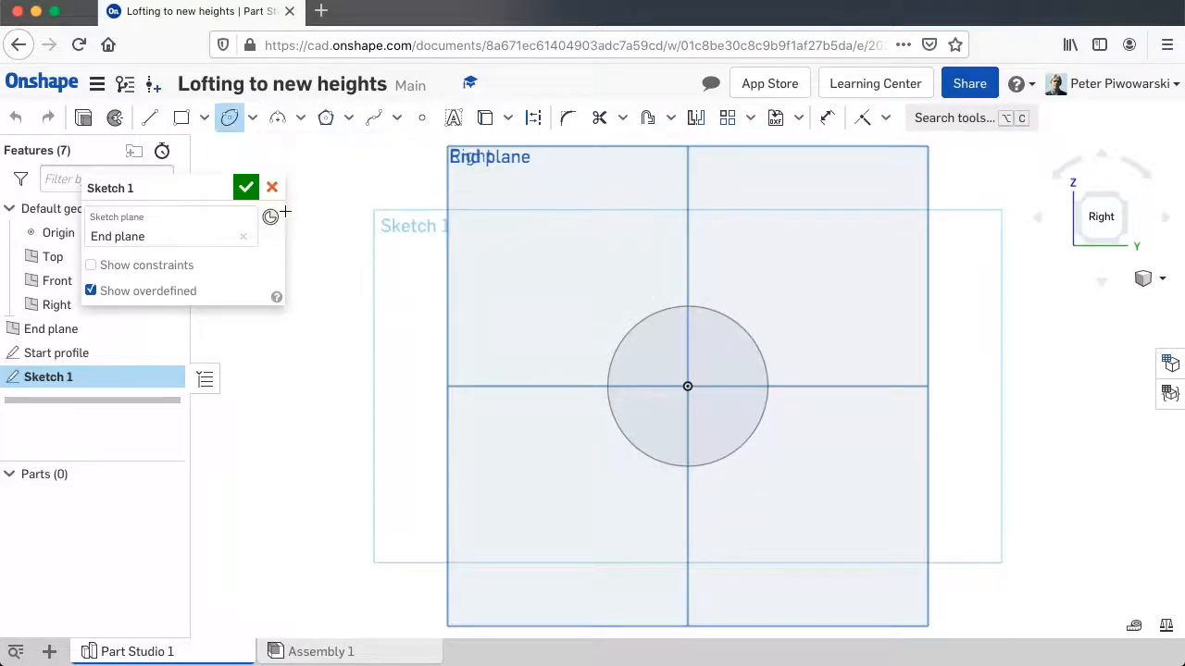
{"action": "left_click", "coordinate": [686, 386]}
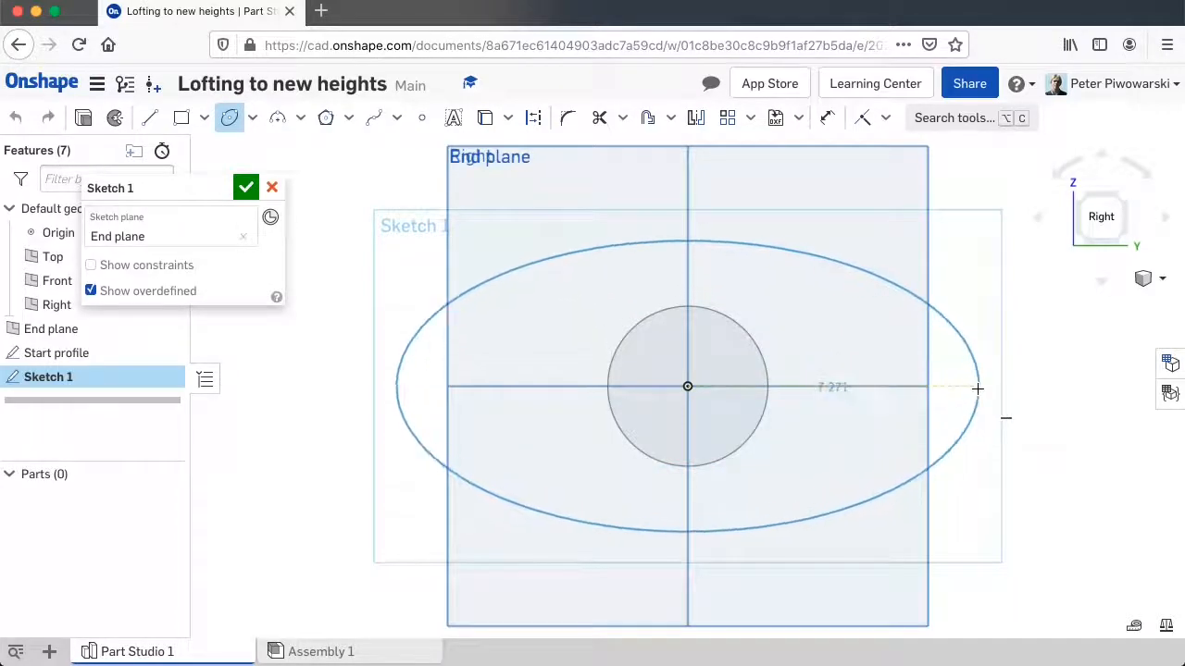
{"action": "left_click", "coordinate": [1087, 388]}
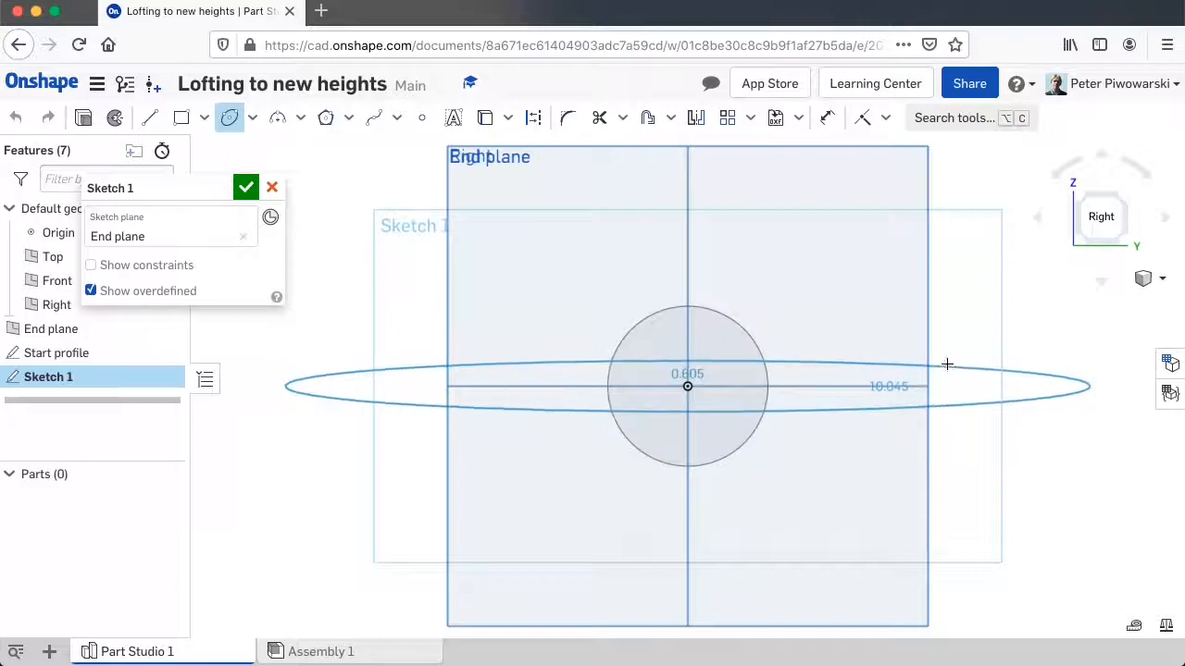
{"action": "left_click", "coordinate": [946, 364]}
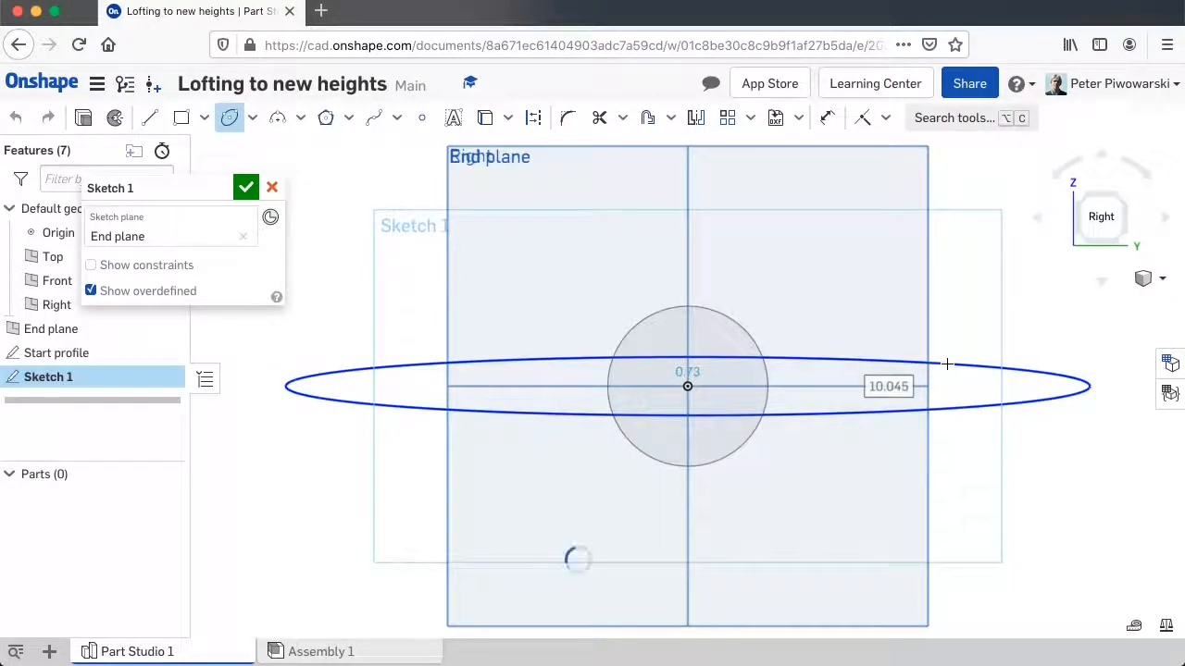
Rename the ellipse sketch "End profile" and finish it.
{"action": "left_click", "coordinate": [221, 185]}
{"action": "key", "text": "BackSpace"}
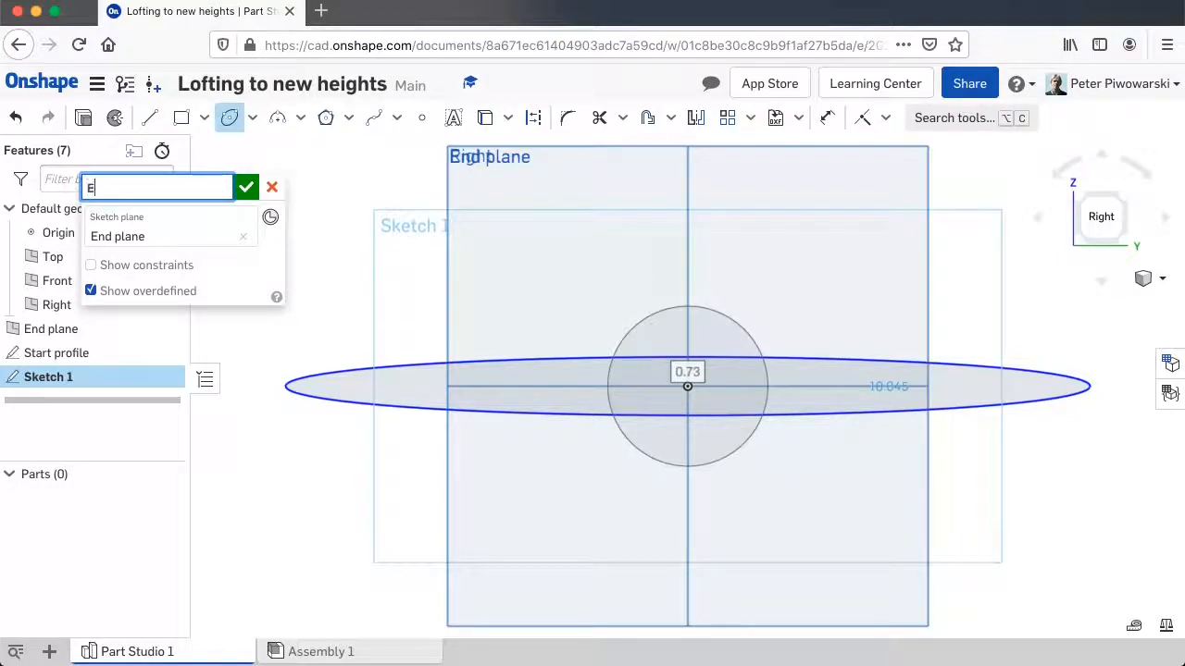
{"action": "key", "text": "Return"}
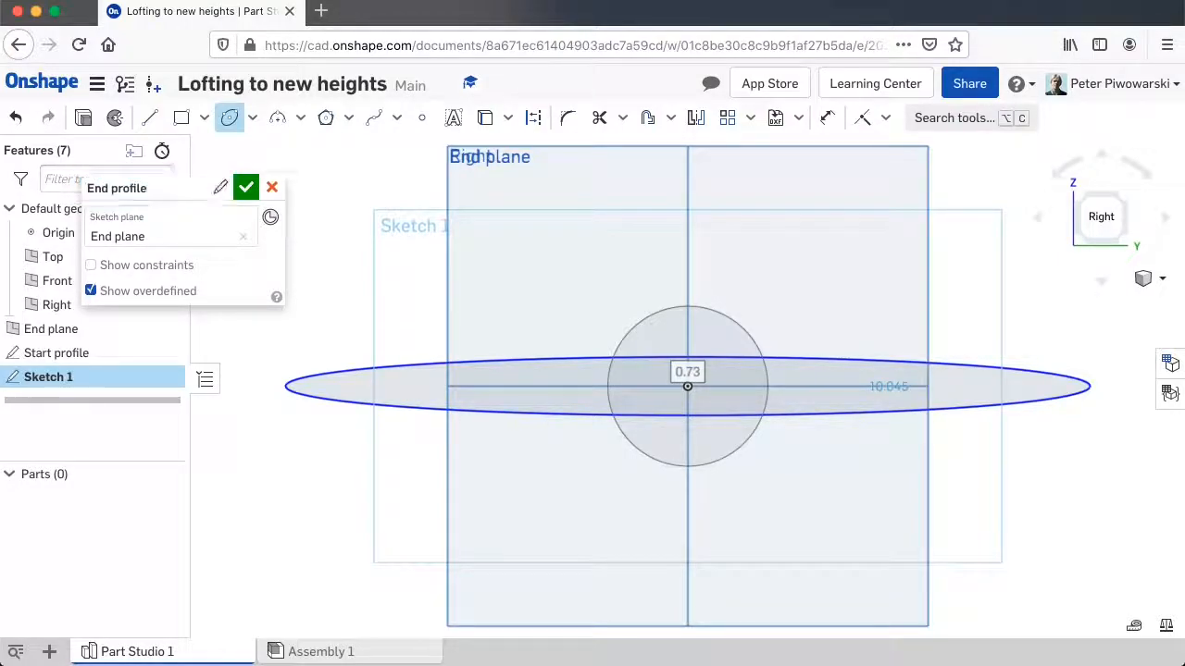
{"action": "left_click", "coordinate": [245, 188]}
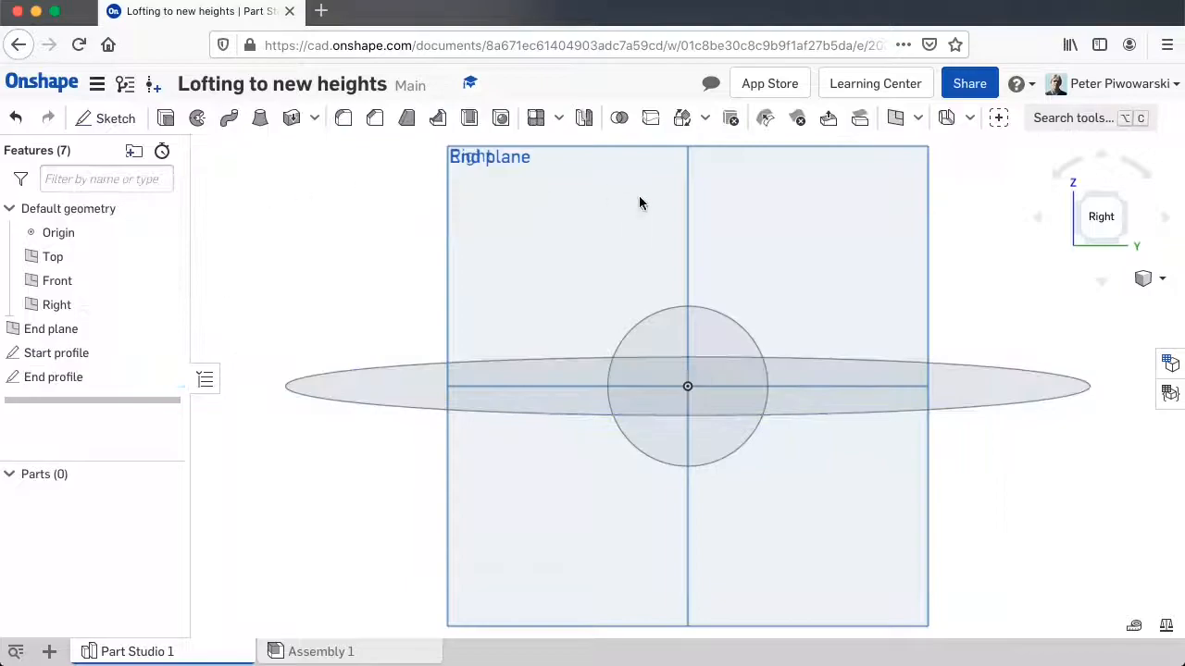
Loft a new solid from the circular Start profile face to the elliptical End profile face.
{"action": "left_click", "coordinate": [1144, 281]}
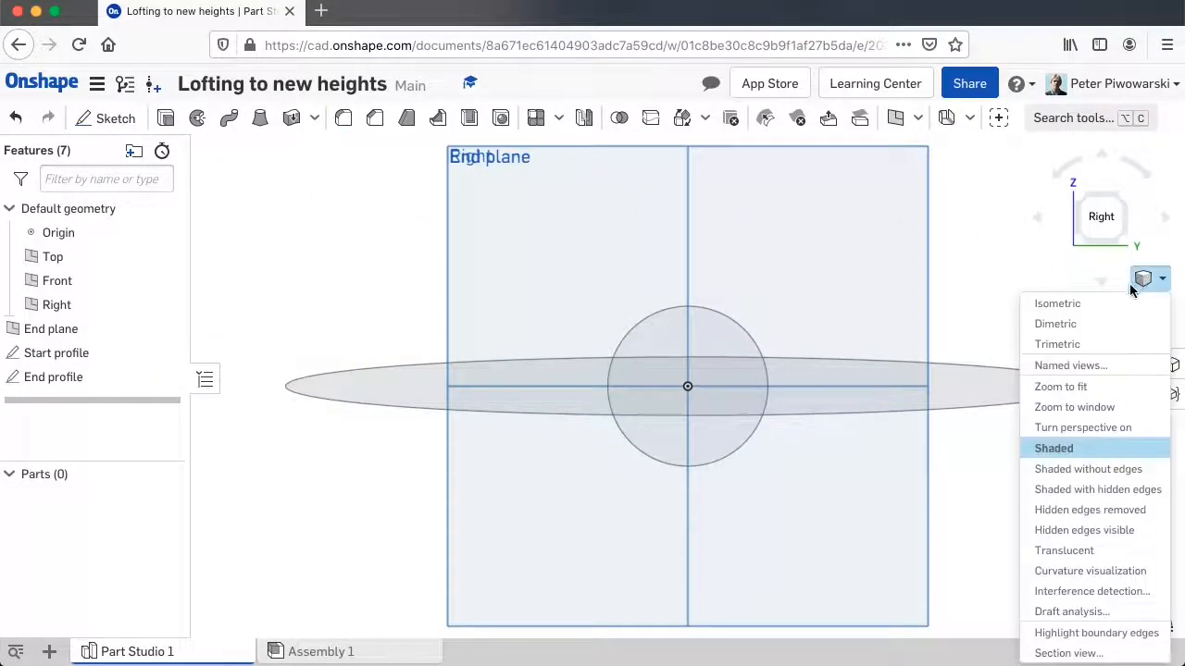
{"action": "left_click", "coordinate": [1110, 309]}
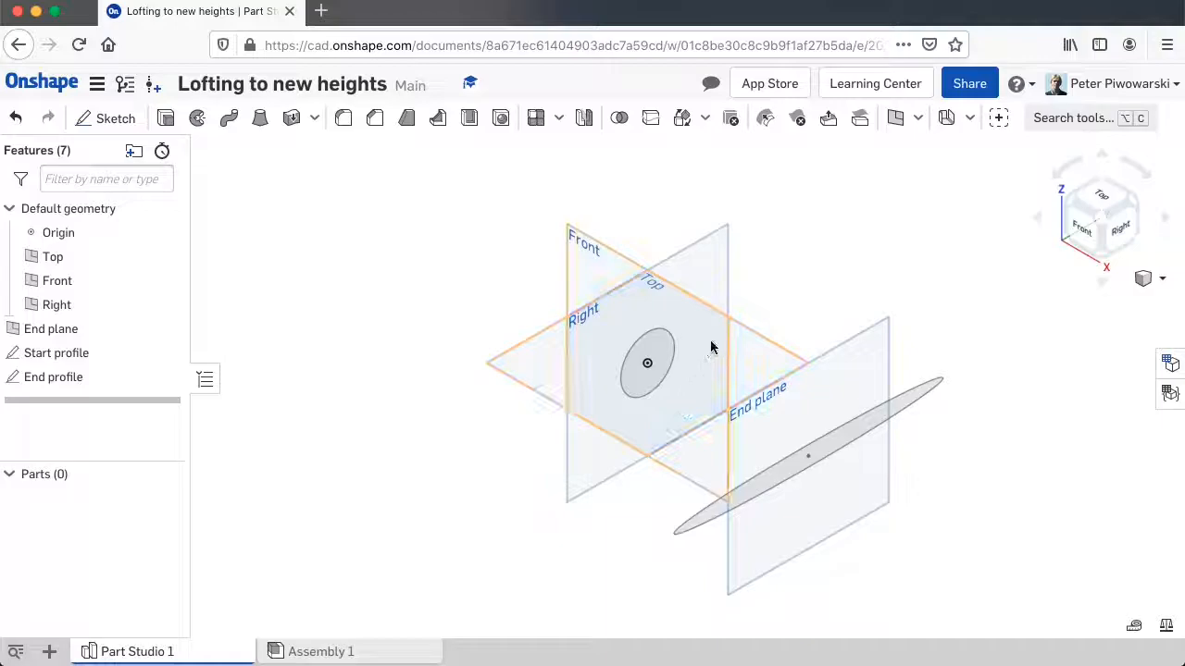
{"action": "left_click", "coordinate": [649, 370]}
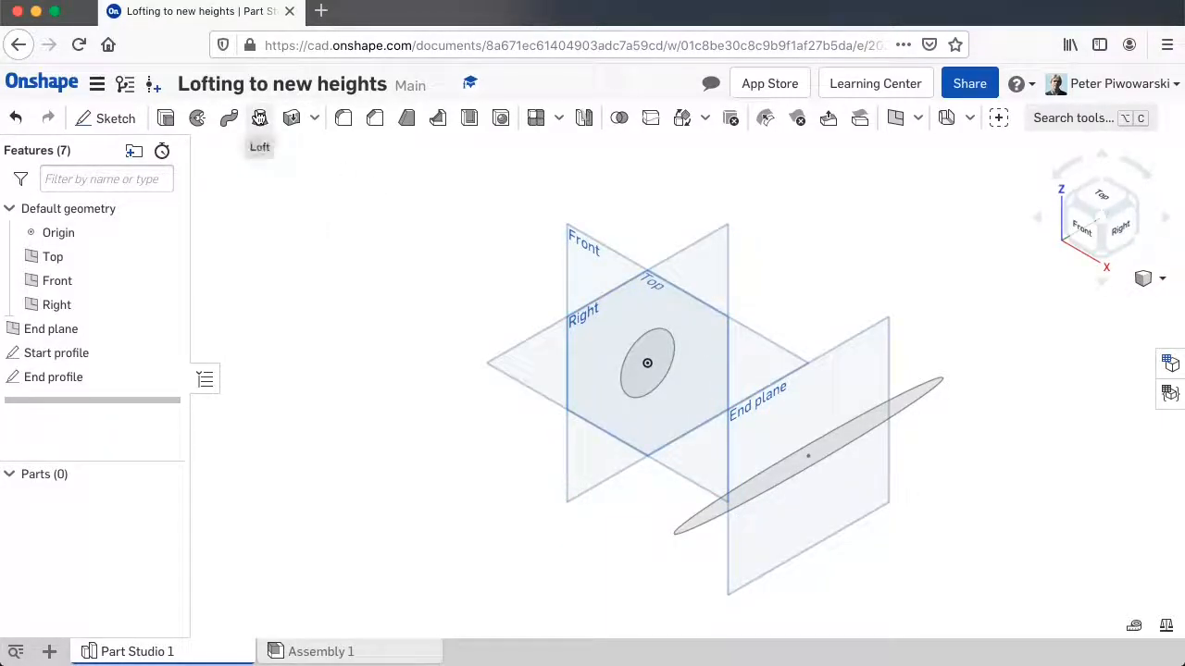
{"action": "left_click", "coordinate": [260, 117]}
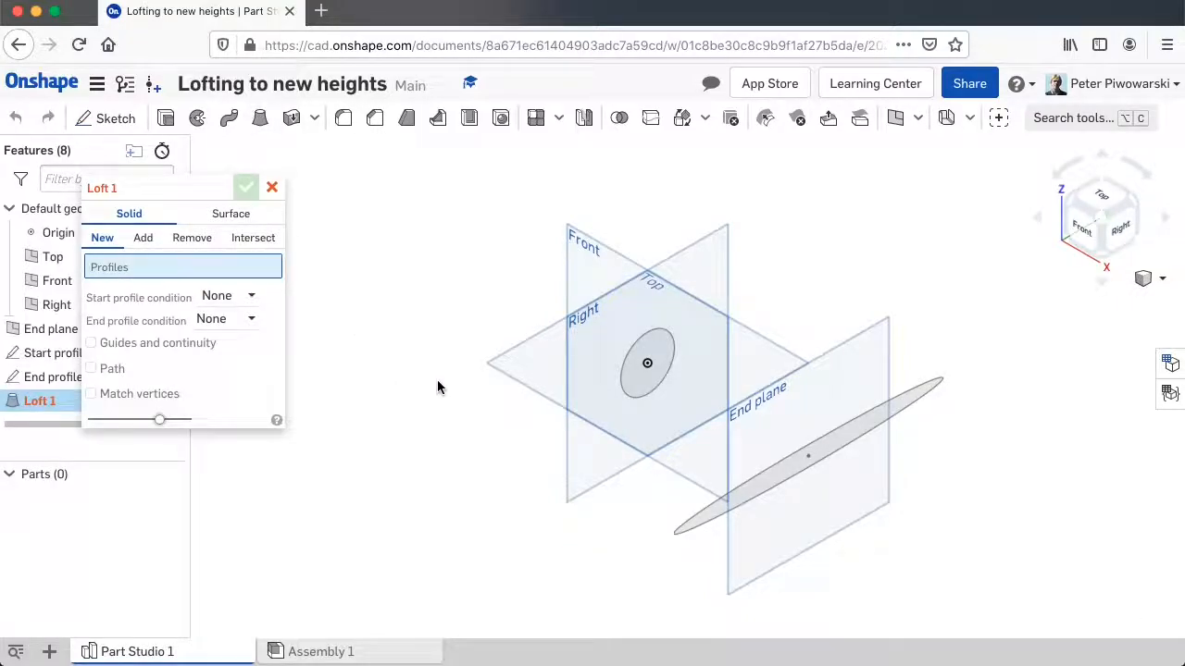
{"action": "left_click", "coordinate": [669, 349]}
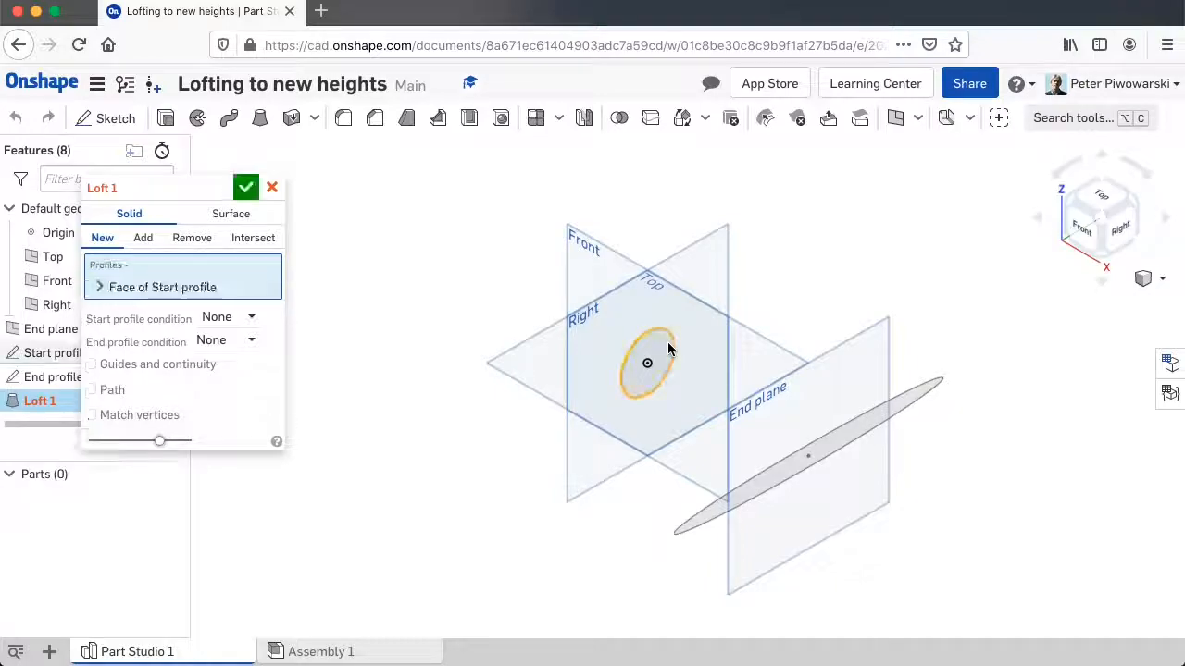
{"action": "left_click", "coordinate": [856, 439]}
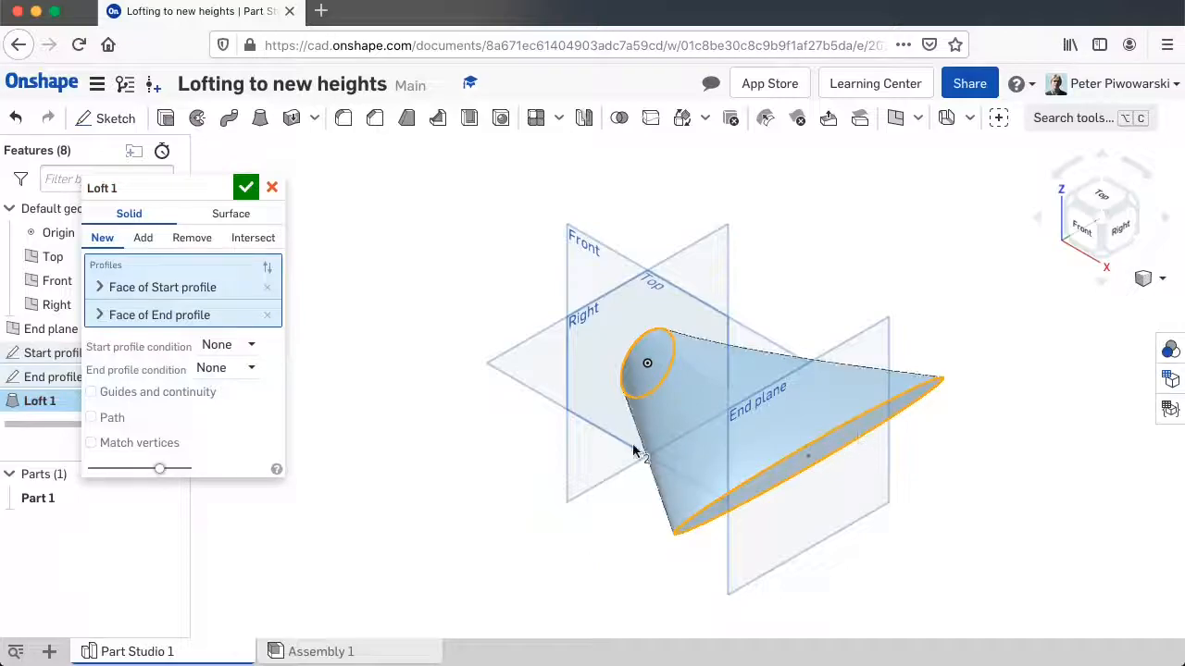
{"action": "mouse_move", "coordinate": [561, 490]}
{"action": "right_mouse_down"}
{"action": "mouse_move", "coordinate": [587, 426]}
{"action": "mouse_move", "coordinate": [610, 443]}
{"action": "mouse_move", "coordinate": [616, 506]}
{"action": "mouse_move", "coordinate": [692, 472]}
{"action": "mouse_move", "coordinate": [699, 482]}
{"action": "mouse_move", "coordinate": [603, 473]}
{"action": "mouse_move", "coordinate": [584, 513]}
{"action": "mouse_move", "coordinate": [584, 492]}
{"action": "right_mouse_up"}
Rename the loft "Test loft" and finish it.
{"action": "left_click", "coordinate": [223, 186]}
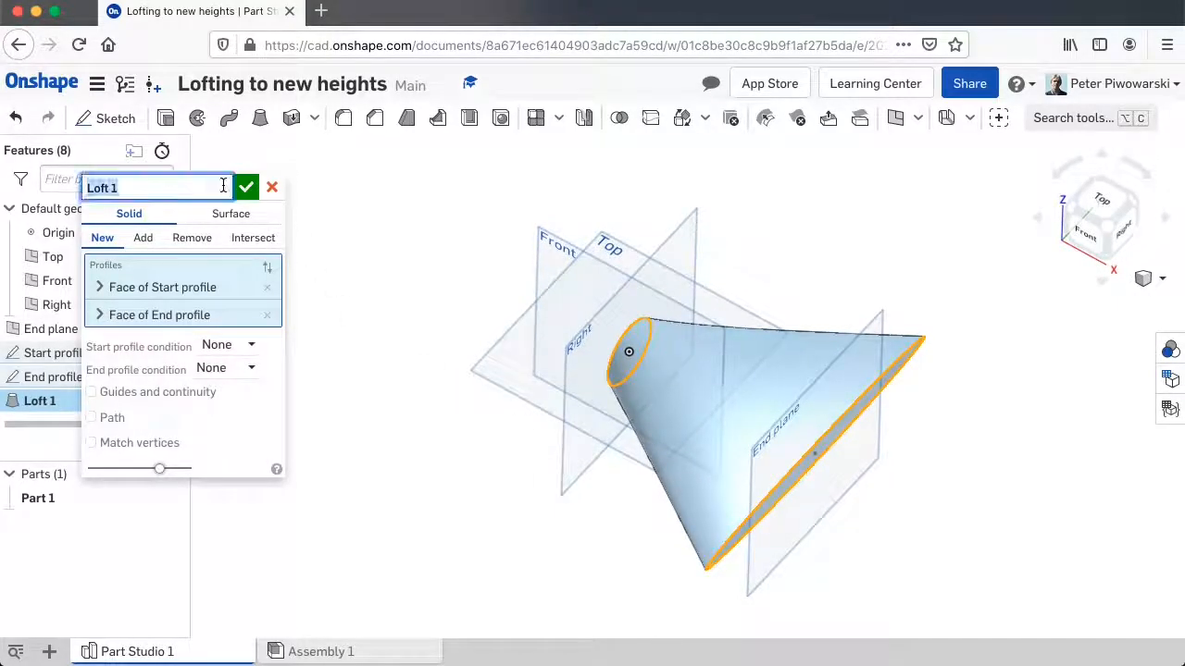
{"action": "key", "text": "BackSpace"}
{"action": "type", "text": "Test l"}
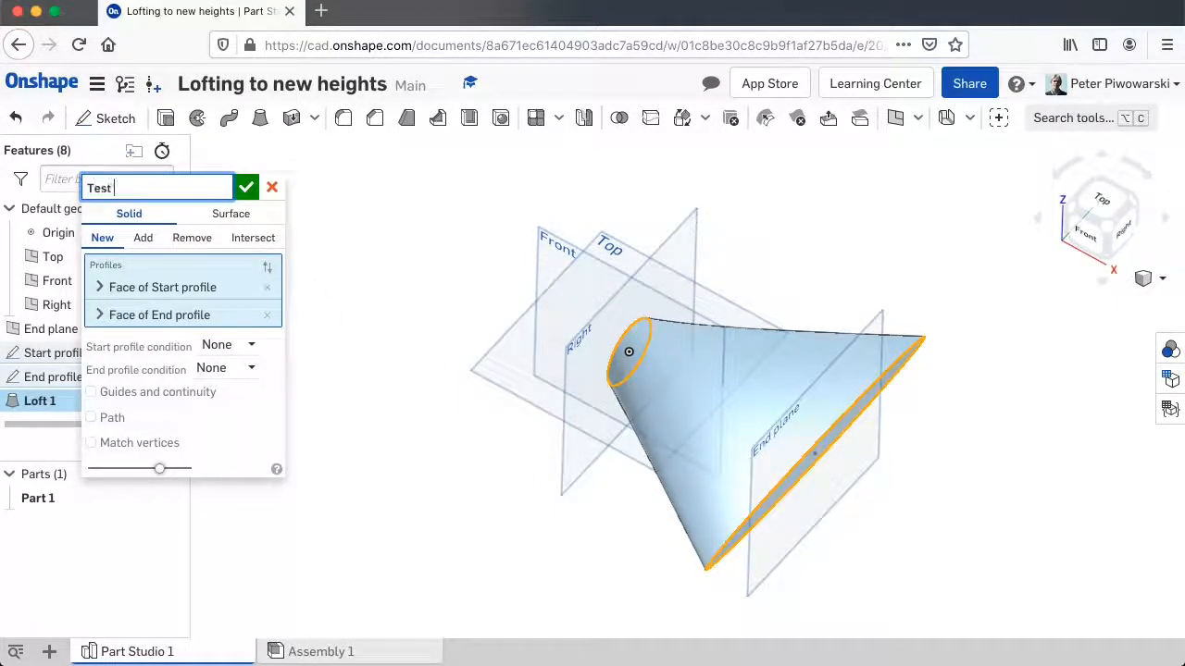
{"action": "left_click", "coordinate": [245, 190]}
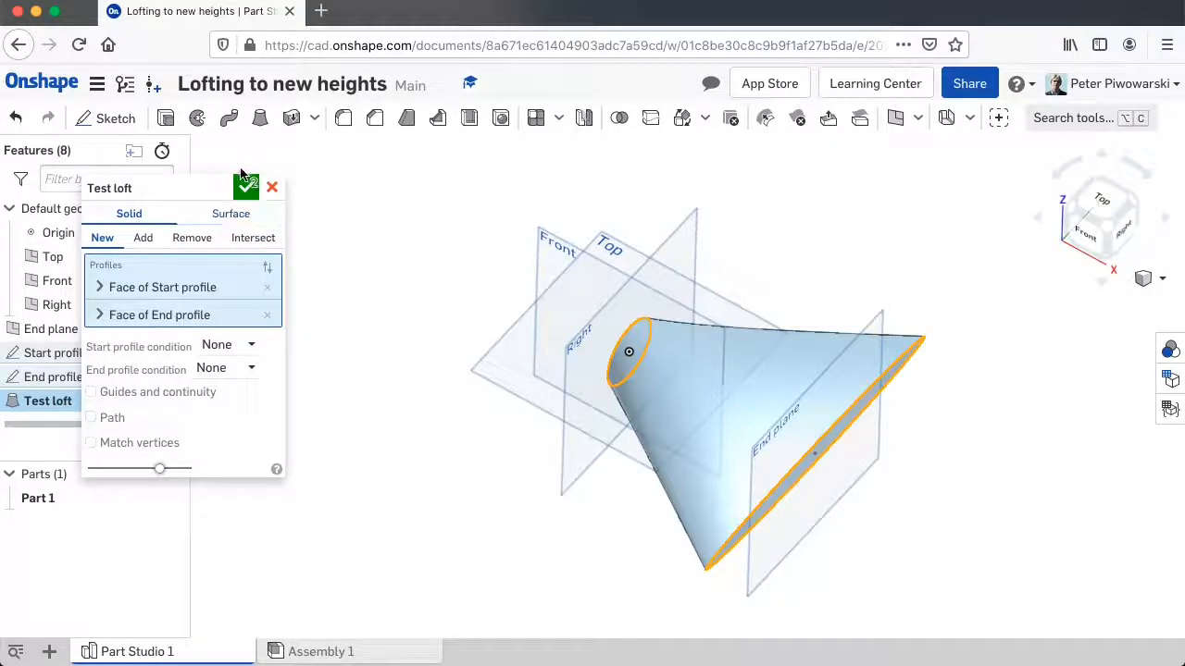
{"action": "left_click", "coordinate": [245, 190]}
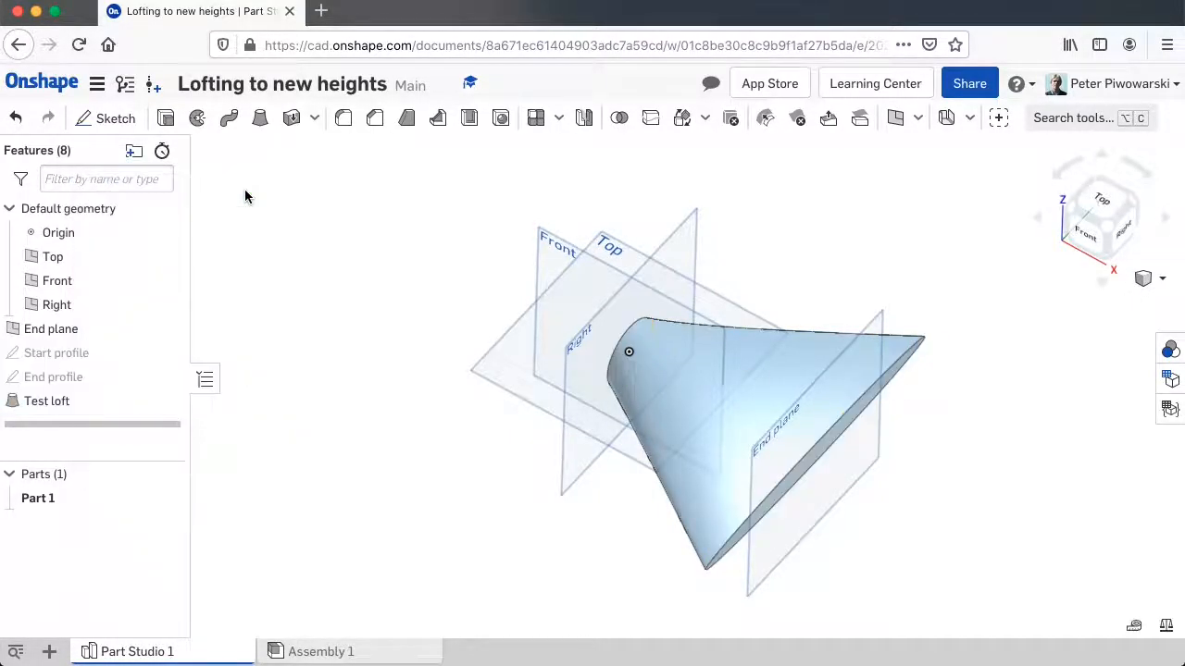
Create a plane offset 6 in from the End plane, on the side away from the loft.
{"action": "mouse_move", "coordinate": [527, 402]}
{"action": "right_mouse_down"}
{"action": "mouse_move", "coordinate": [531, 352]}
{"action": "mouse_move", "coordinate": [492, 356]}
{"action": "mouse_move", "coordinate": [487, 378]}
{"action": "mouse_move", "coordinate": [510, 354]}
{"action": "mouse_move", "coordinate": [531, 357]}
{"action": "mouse_move", "coordinate": [537, 383]}
{"action": "right_mouse_up"}
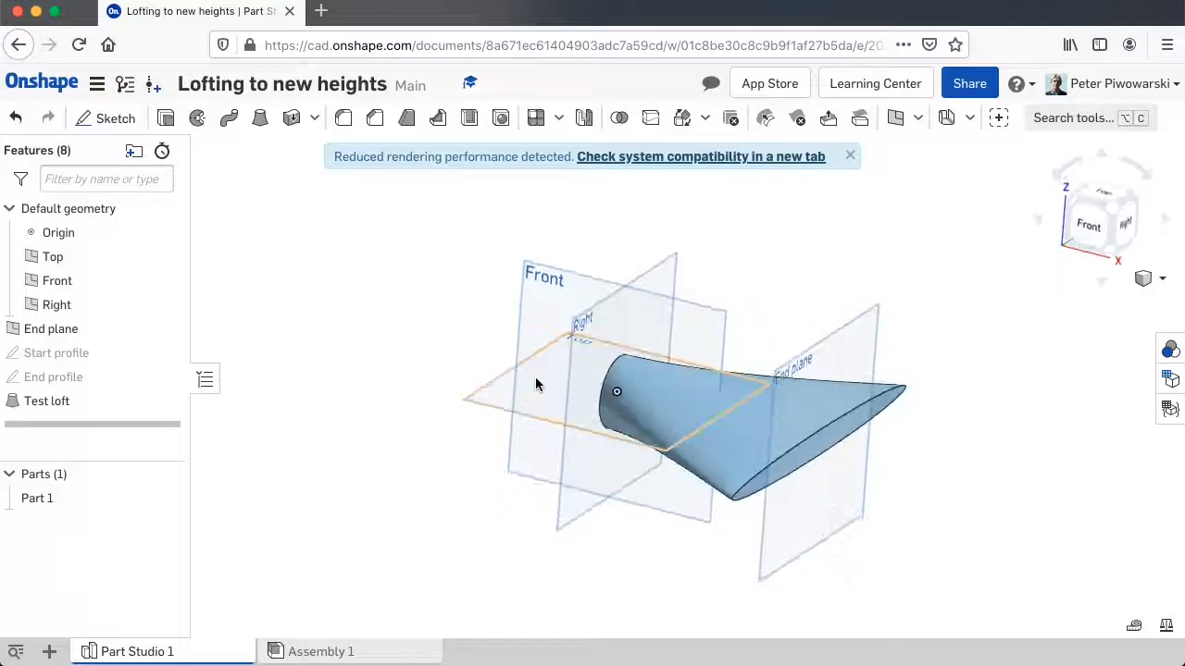
{"action": "right_click_drag", "start_coordinate": [991, 449], "coordinate": [976, 455]}
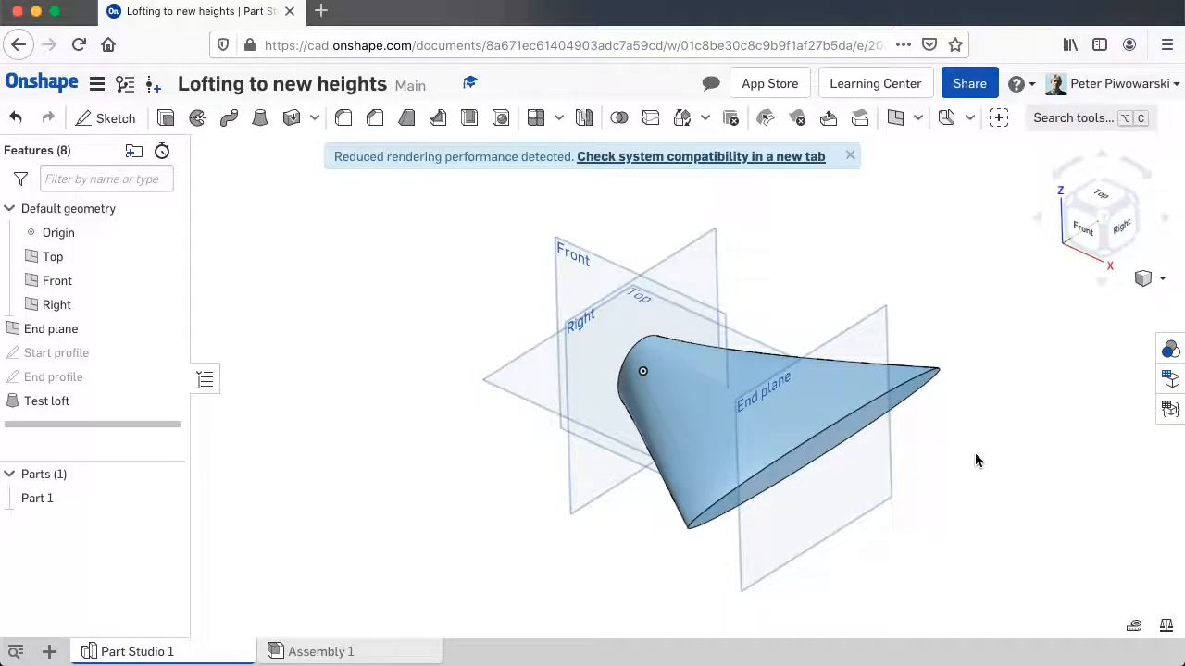
{"action": "right_click_drag", "start_coordinate": [976, 454], "coordinate": [959, 441]}
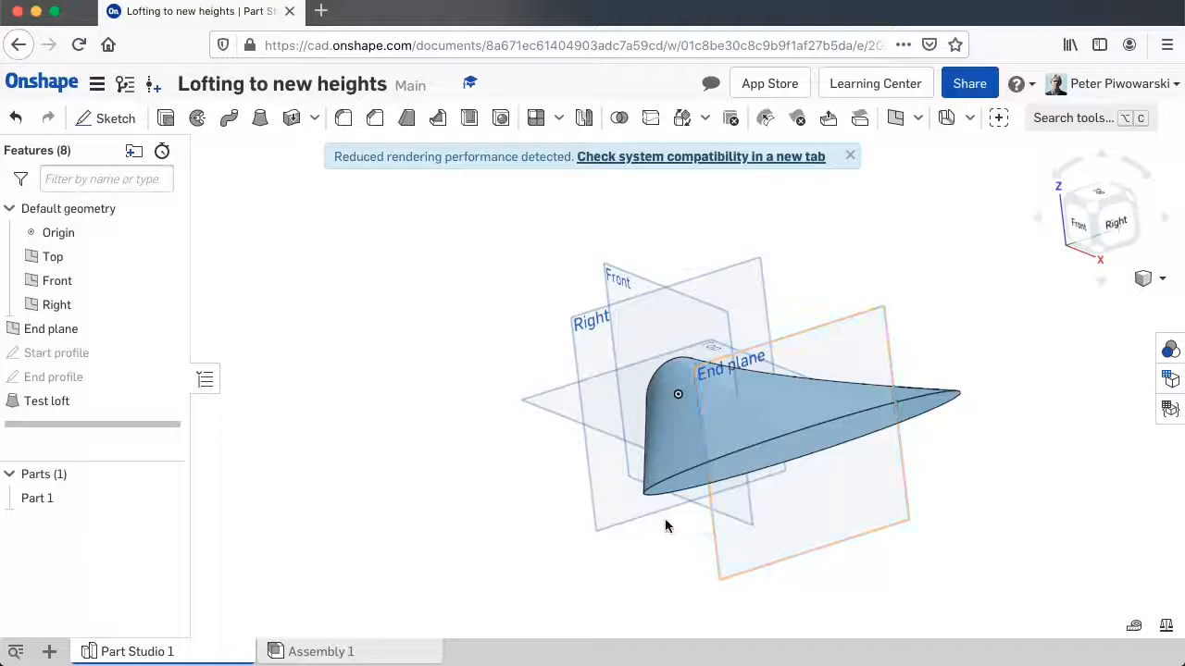
{"action": "right_click_drag", "start_coordinate": [568, 575], "coordinate": [608, 540]}
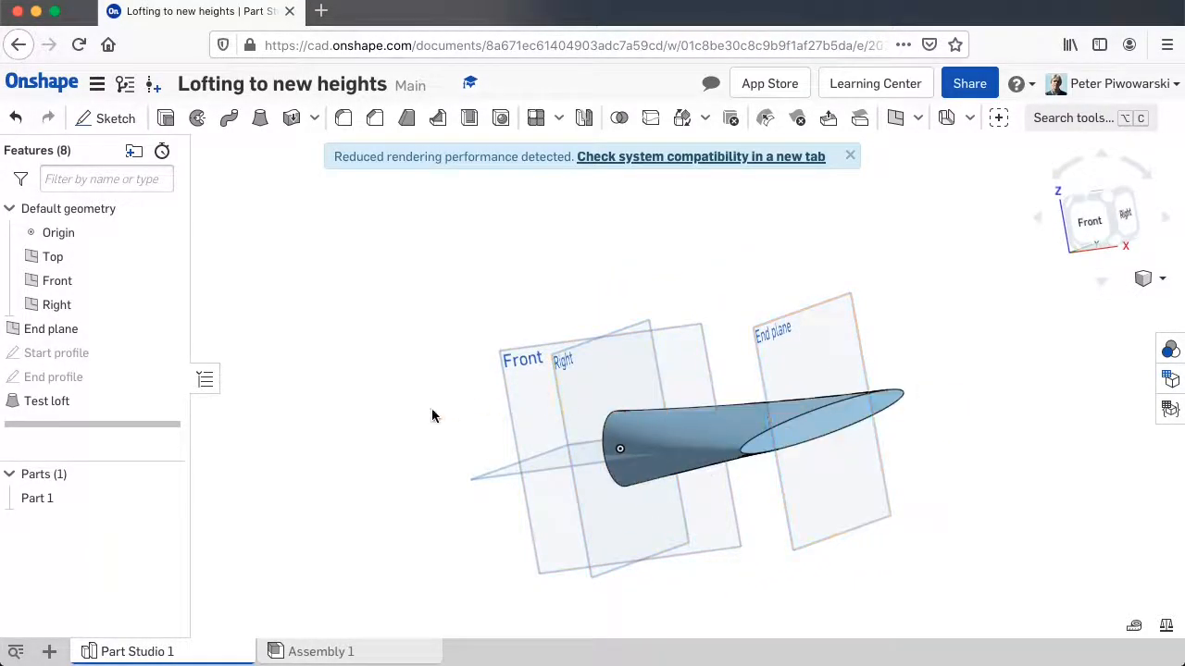
{"action": "right_click_drag", "start_coordinate": [399, 413], "coordinate": [497, 419]}
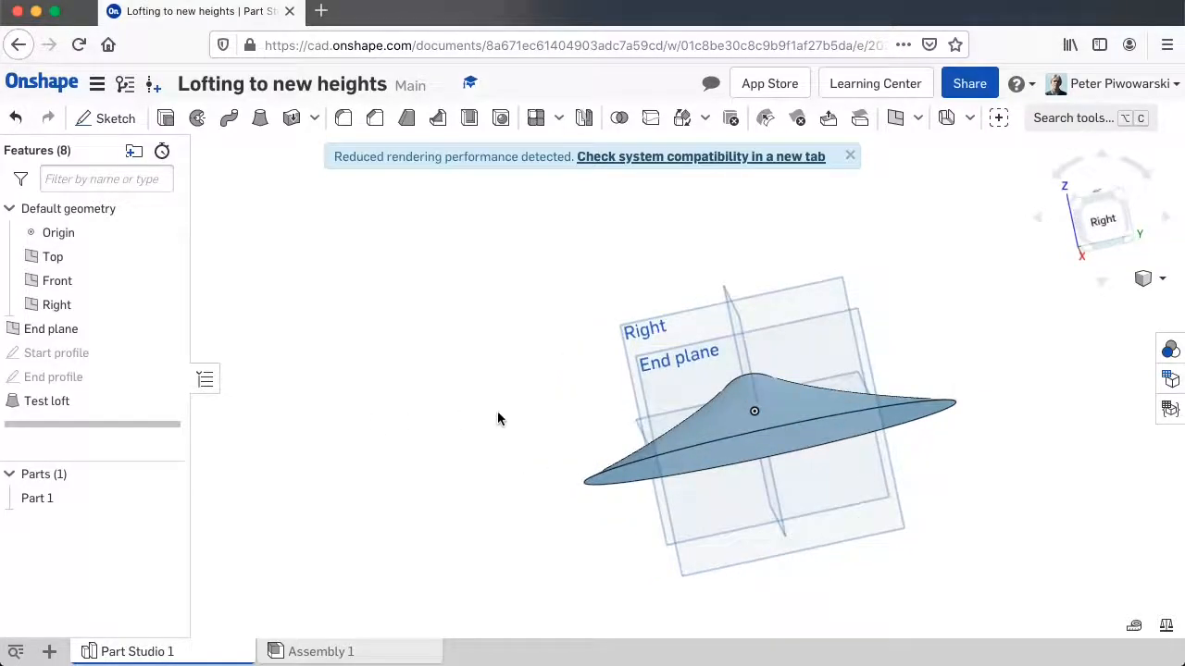
{"action": "left_click", "coordinate": [679, 393]}
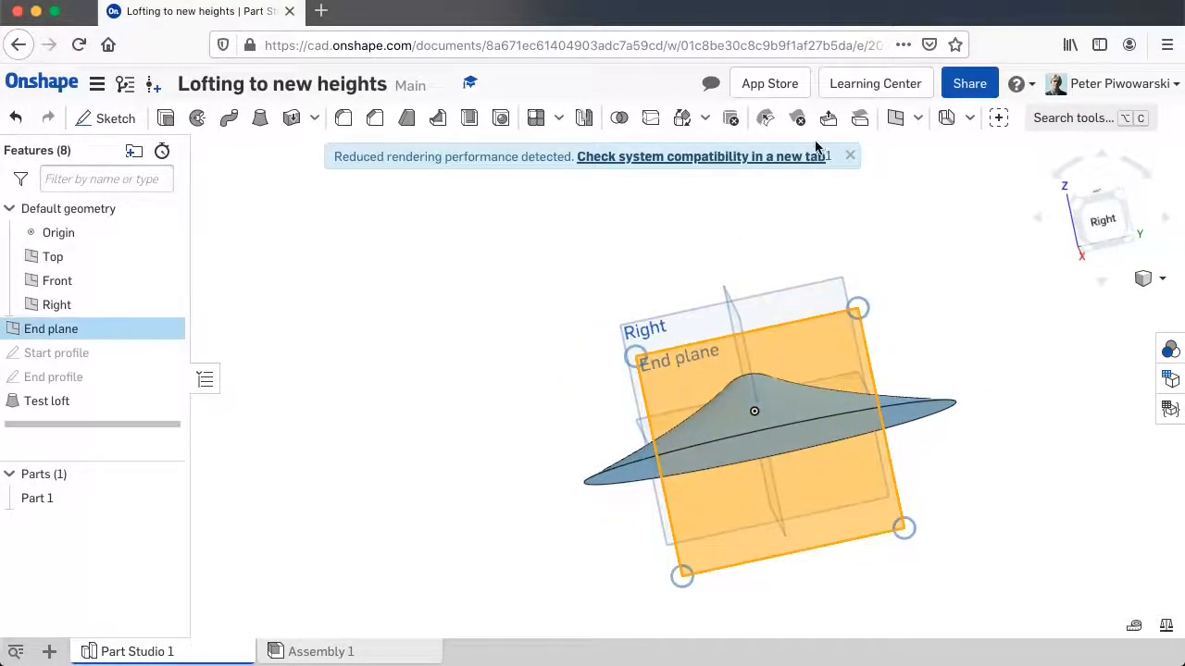
{"action": "left_click", "coordinate": [894, 119]}
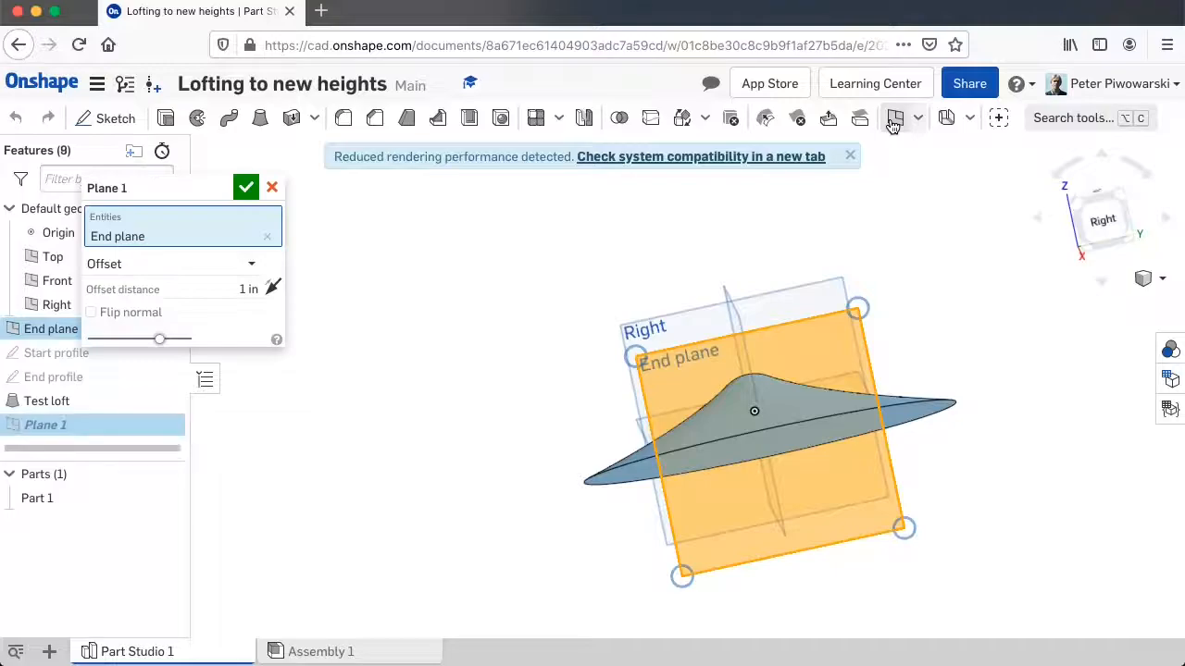
{"action": "left_click", "coordinate": [246, 287]}
{"action": "key", "text": "BackSpace"}
{"action": "type", "text": "6i"}
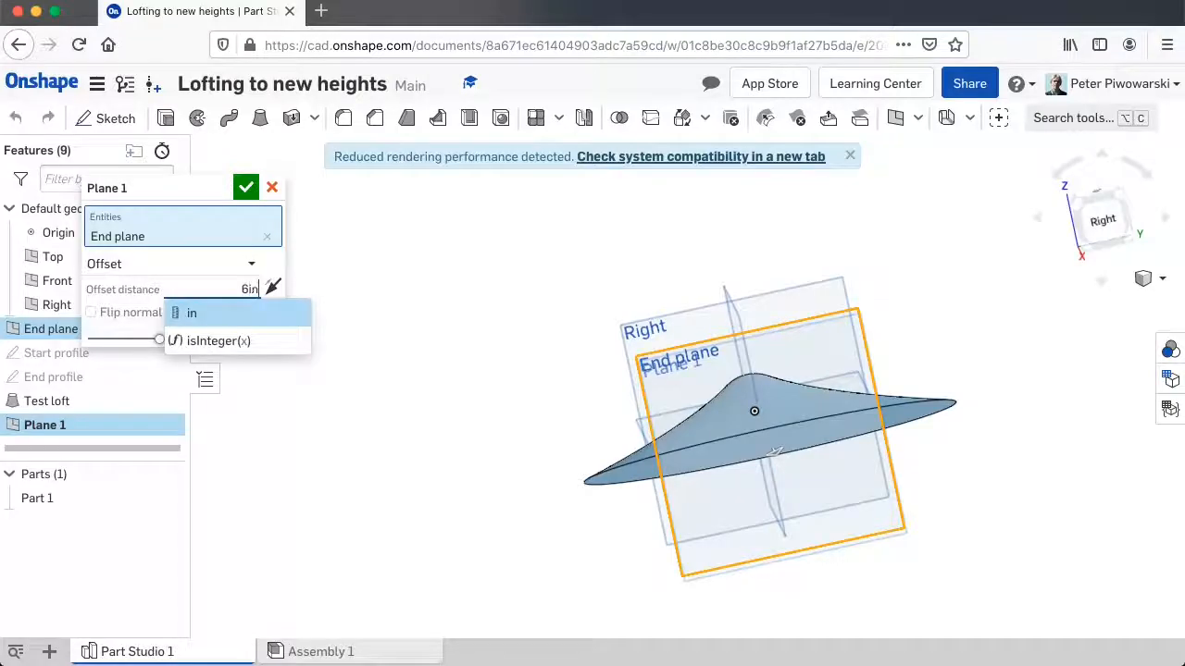
{"action": "key", "text": "Return"}
{"action": "right_click_drag", "start_coordinate": [622, 237], "coordinate": [676, 243]}
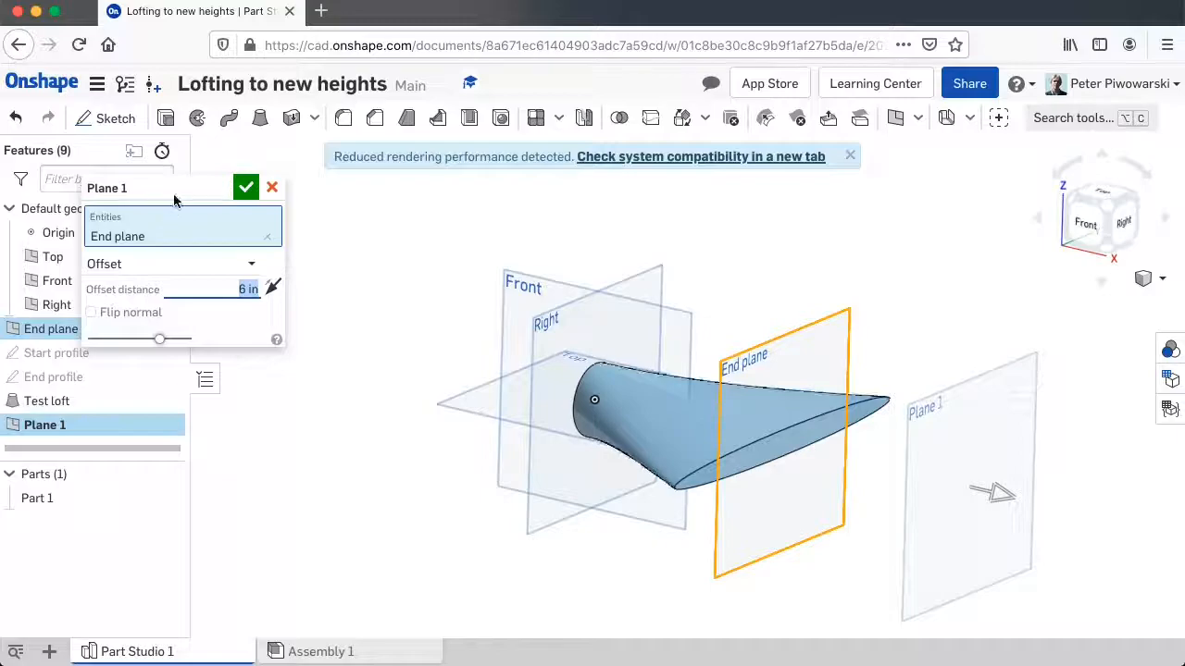
Rename the new offset plane "Second end plane" and finish it.
{"action": "left_click", "coordinate": [218, 188]}
{"action": "key", "text": "BackSpace"}
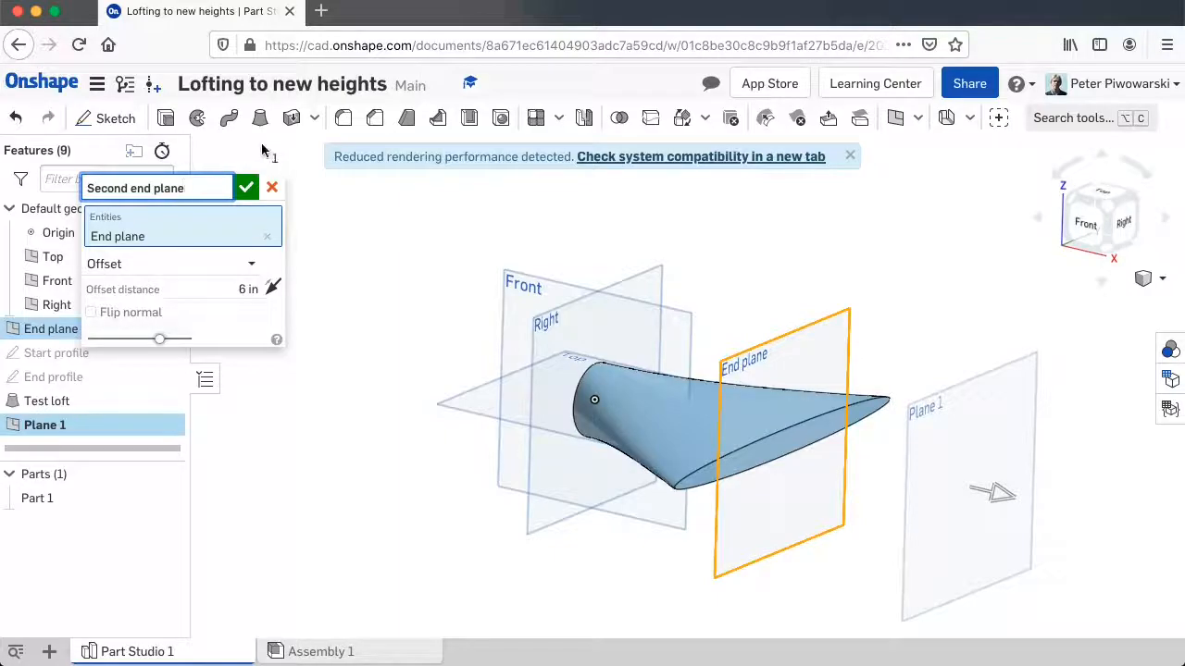
{"action": "left_click", "coordinate": [244, 187]}
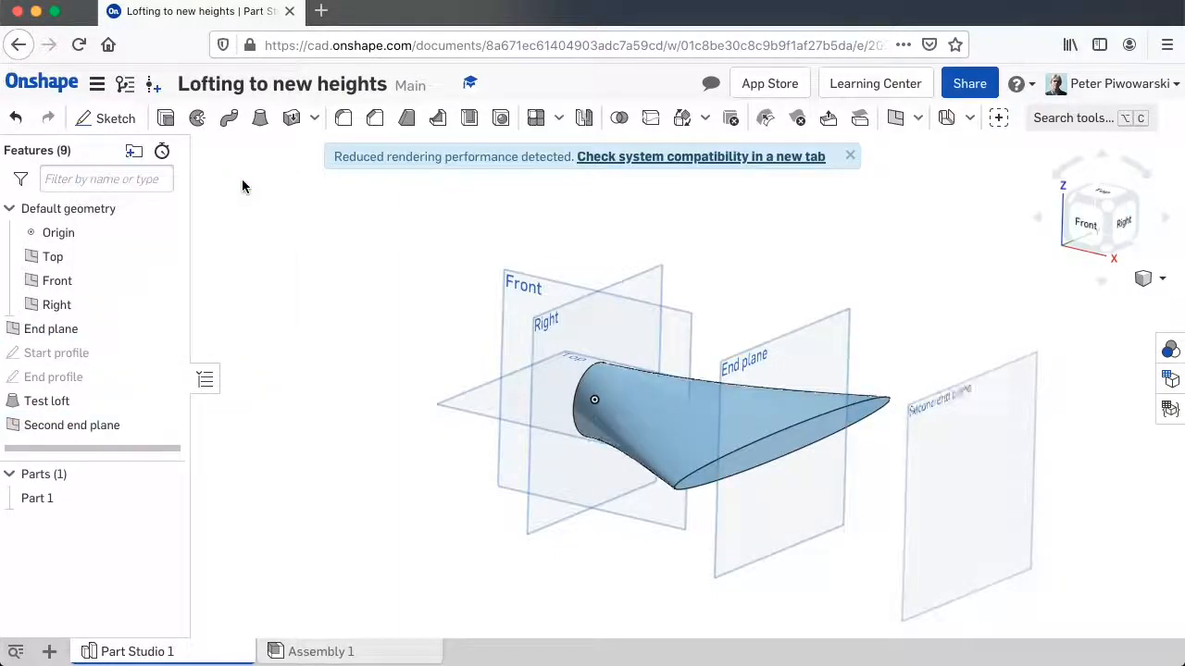
Start a sketch on the Second end plane and draw a slightly tilted ellipse about 8.47 in by 0.54 in centred on the origin.
{"action": "left_click", "coordinate": [960, 488]}
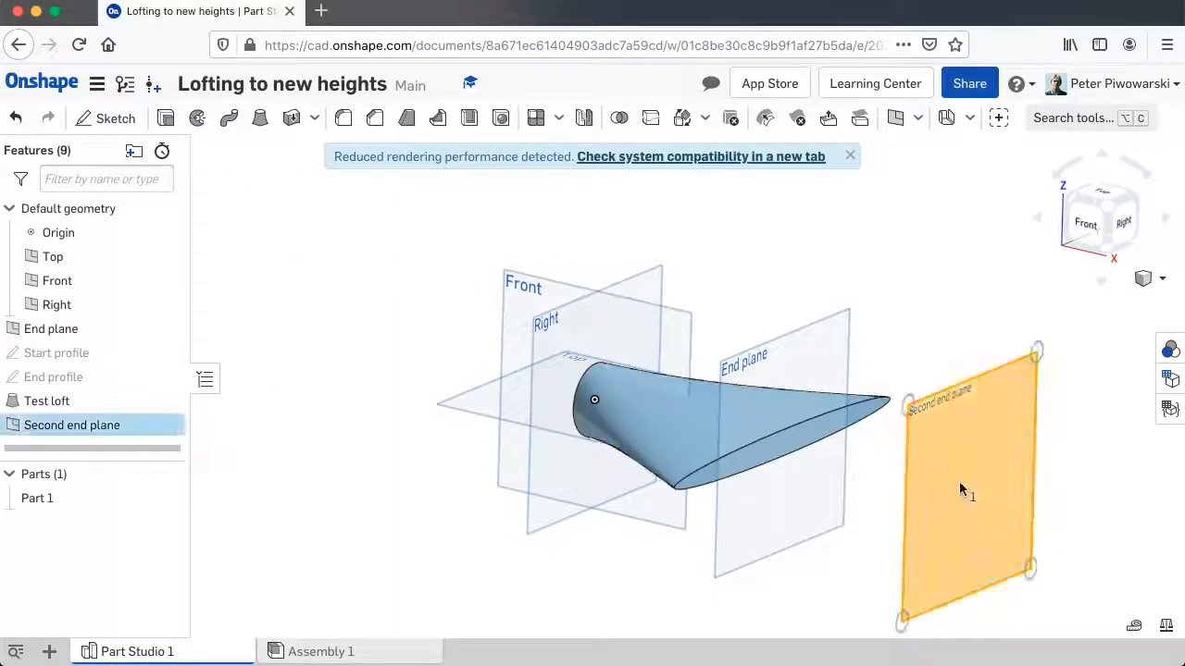
{"action": "left_click", "coordinate": [109, 119]}
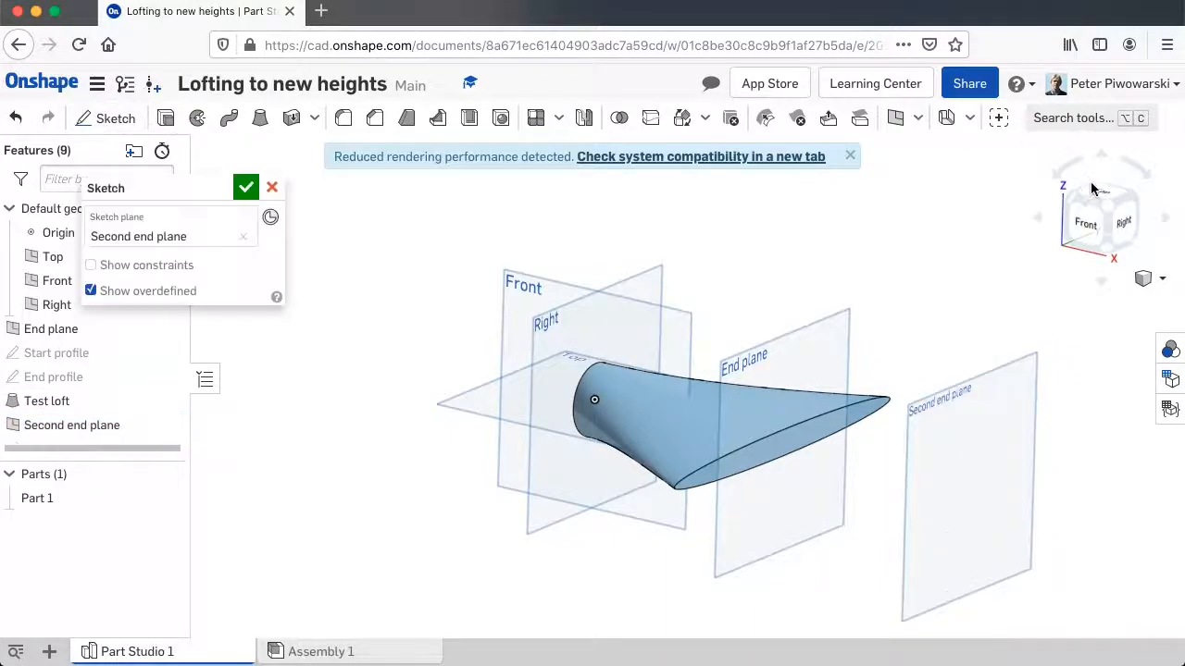
{"action": "left_click", "coordinate": [1123, 222]}
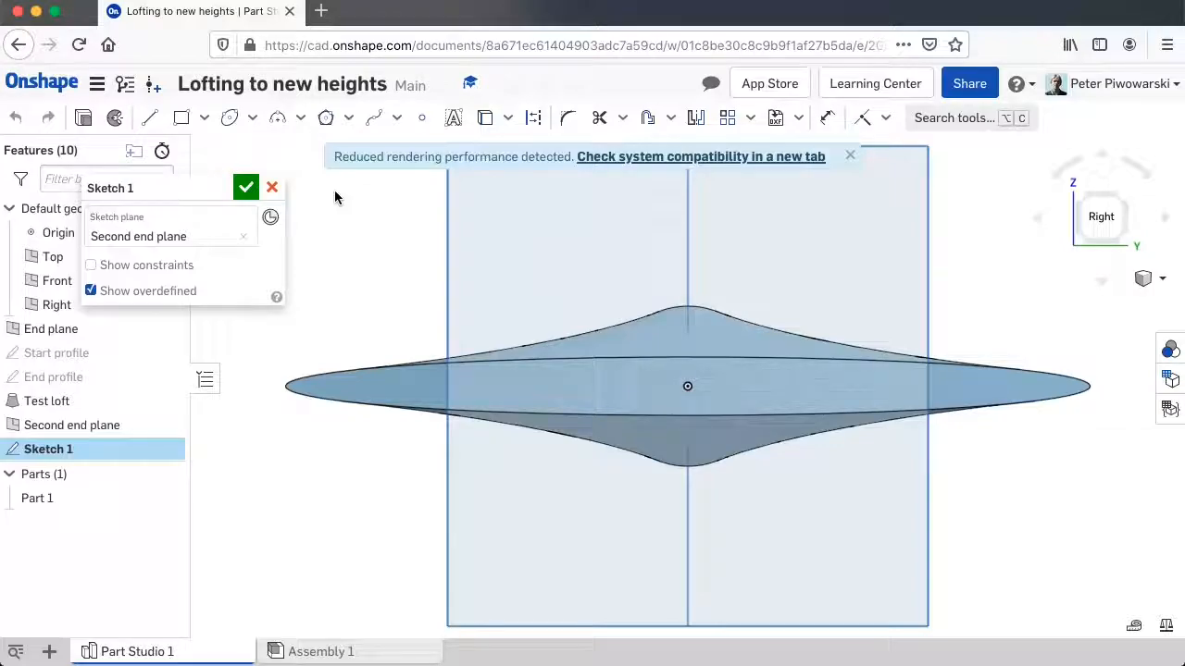
{"action": "left_click", "coordinate": [230, 120]}
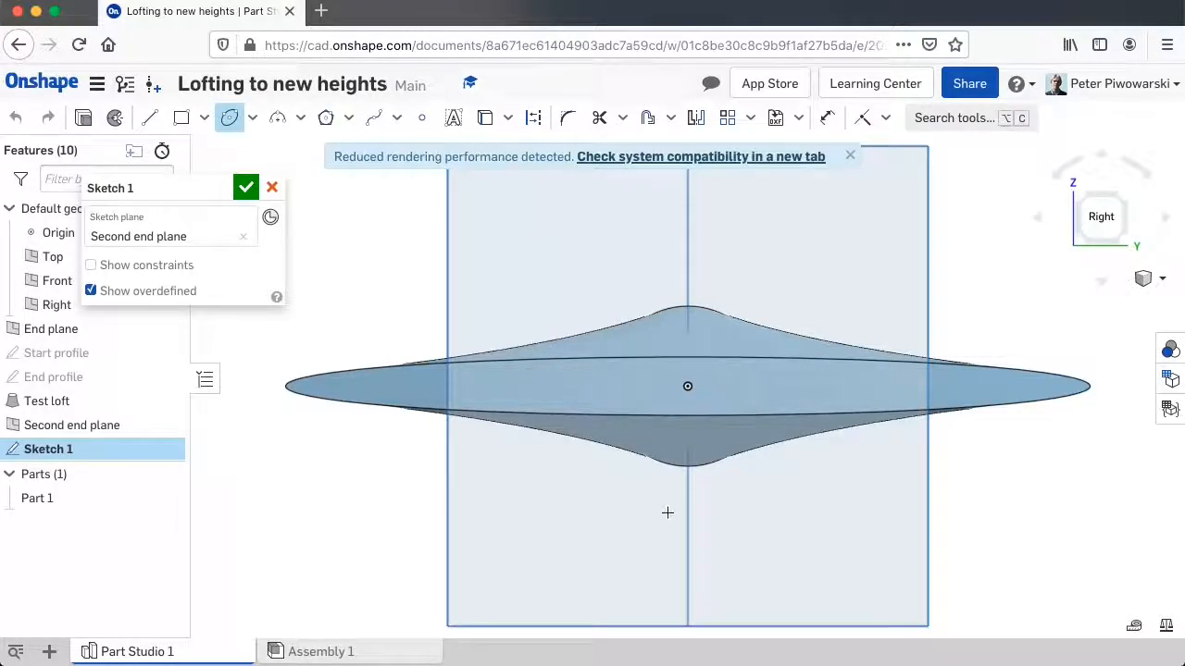
{"action": "left_click", "coordinate": [687, 386]}
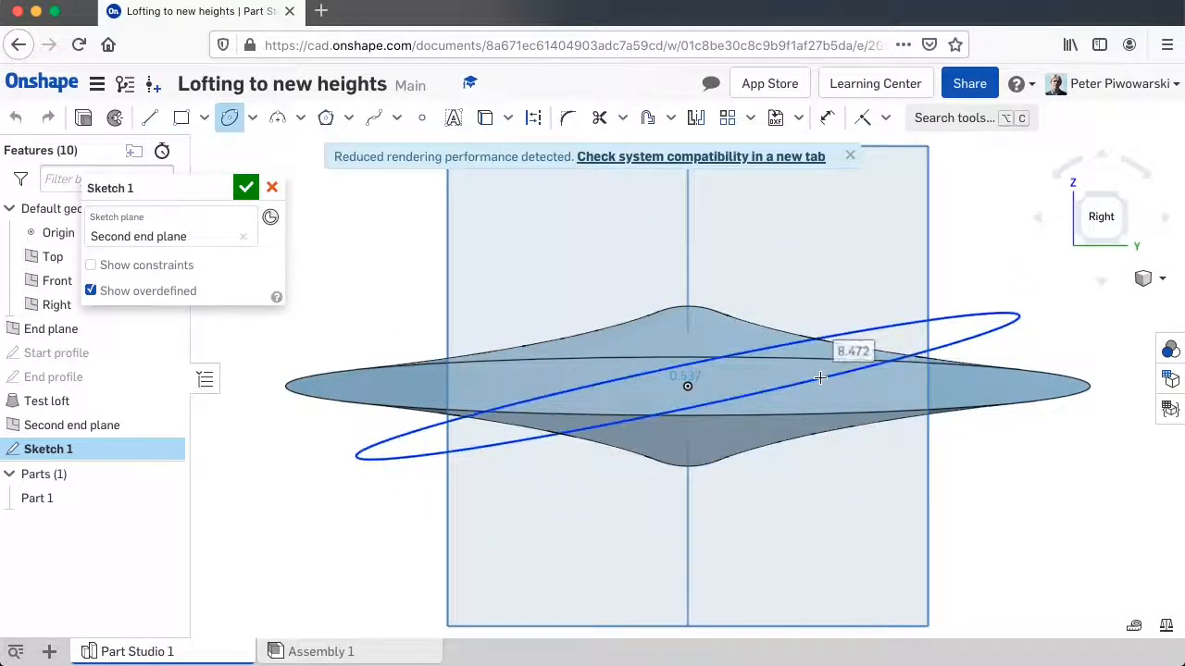
{"action": "left_click", "coordinate": [819, 378]}
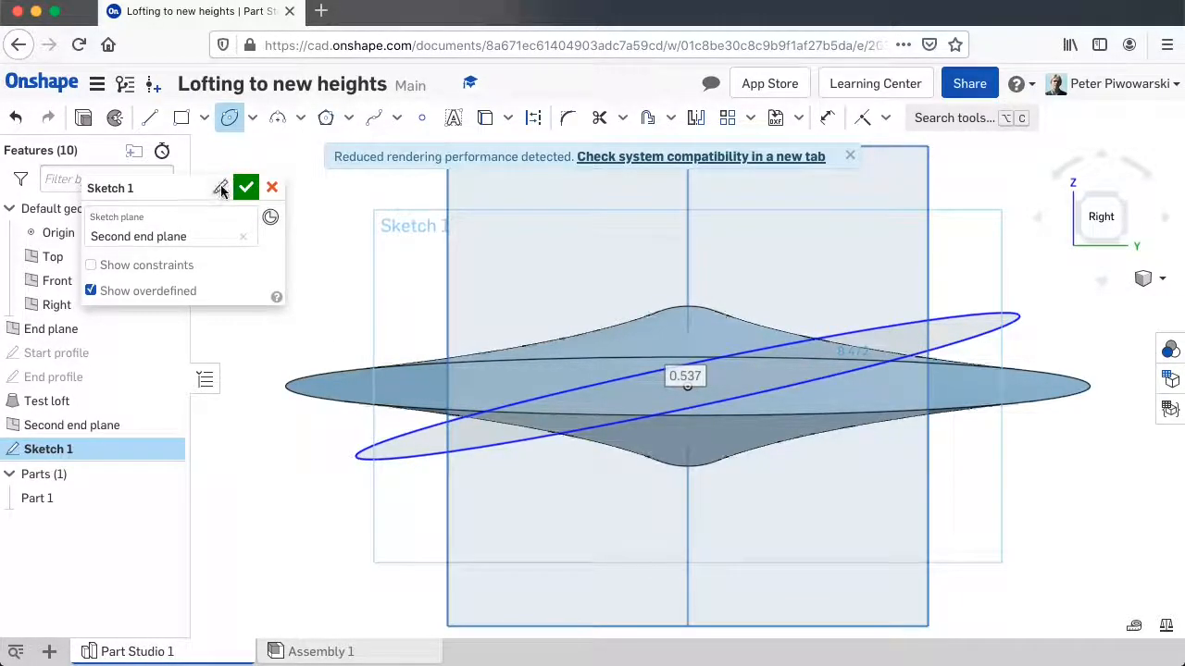
Rename the tilted ellipse sketch "Twist end profile" and finish it.
{"action": "left_click", "coordinate": [222, 186]}
{"action": "key", "text": "BackSpace"}
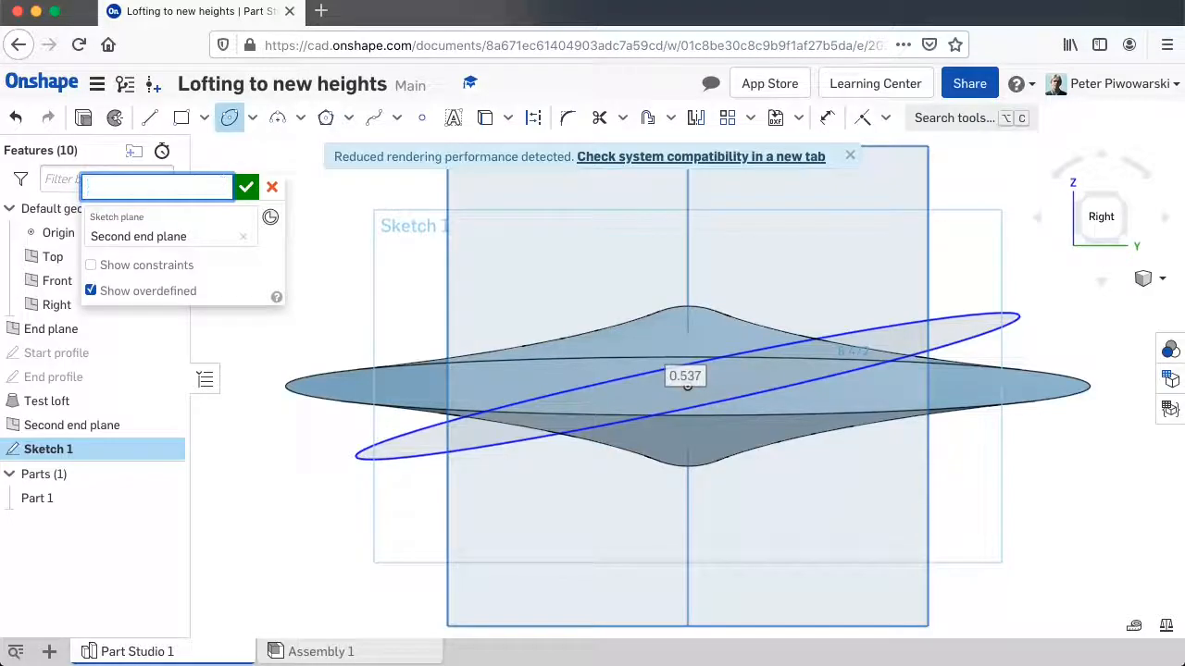
{"action": "type", "text": "Twist end profile"}
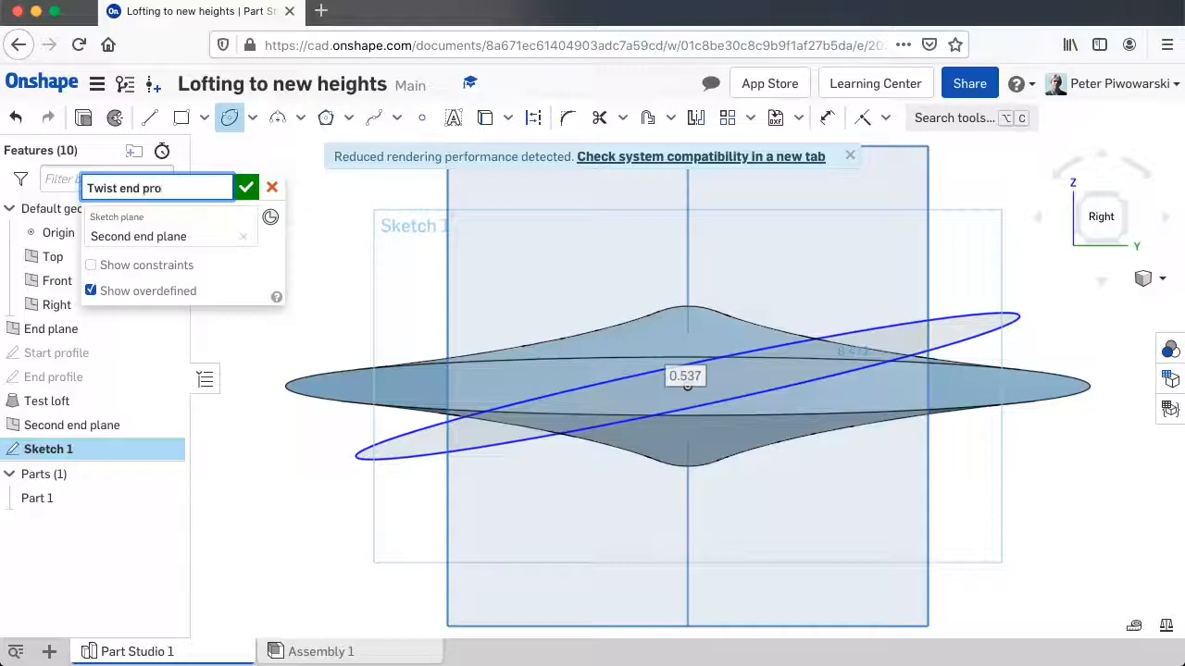
{"action": "left_click", "coordinate": [245, 189]}
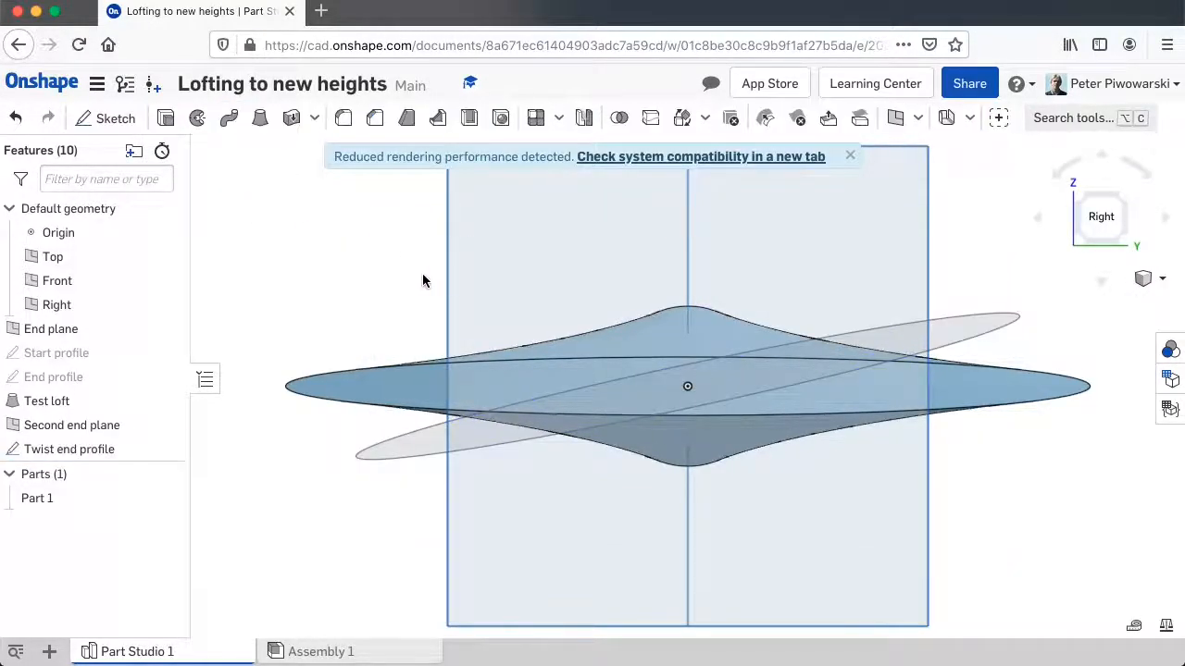
Loft a solid from the end face of Test loft to the Twist end profile face, adding it to Part 1.
{"action": "left_click", "coordinate": [1121, 200]}
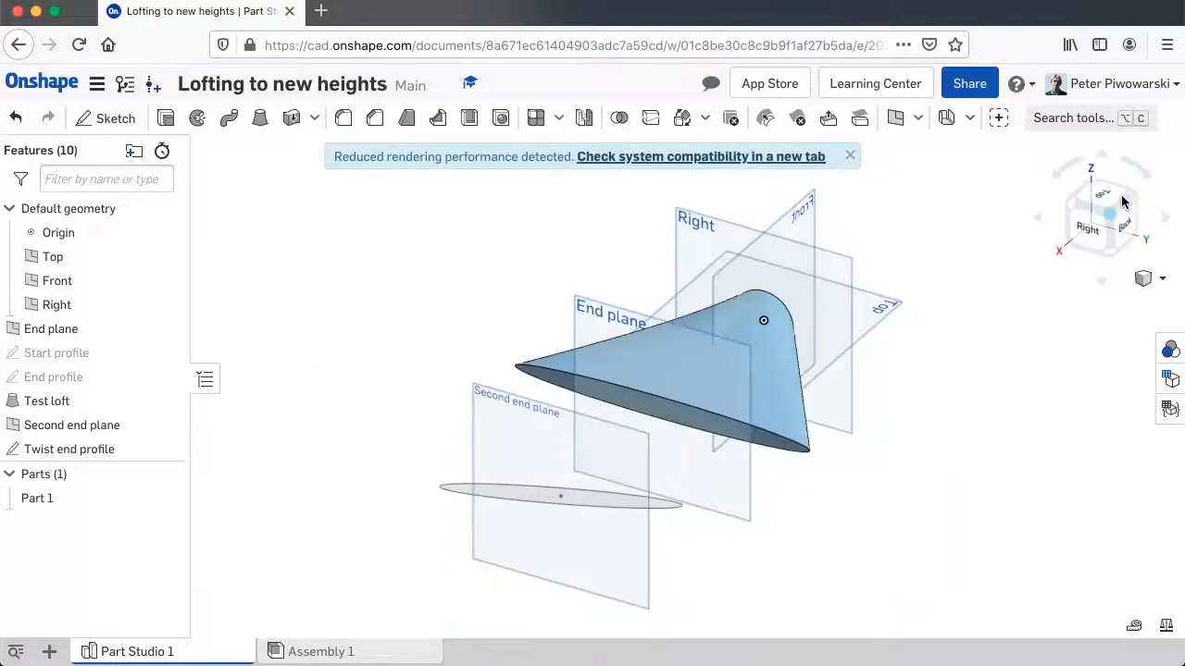
{"action": "left_click", "coordinate": [1075, 209]}
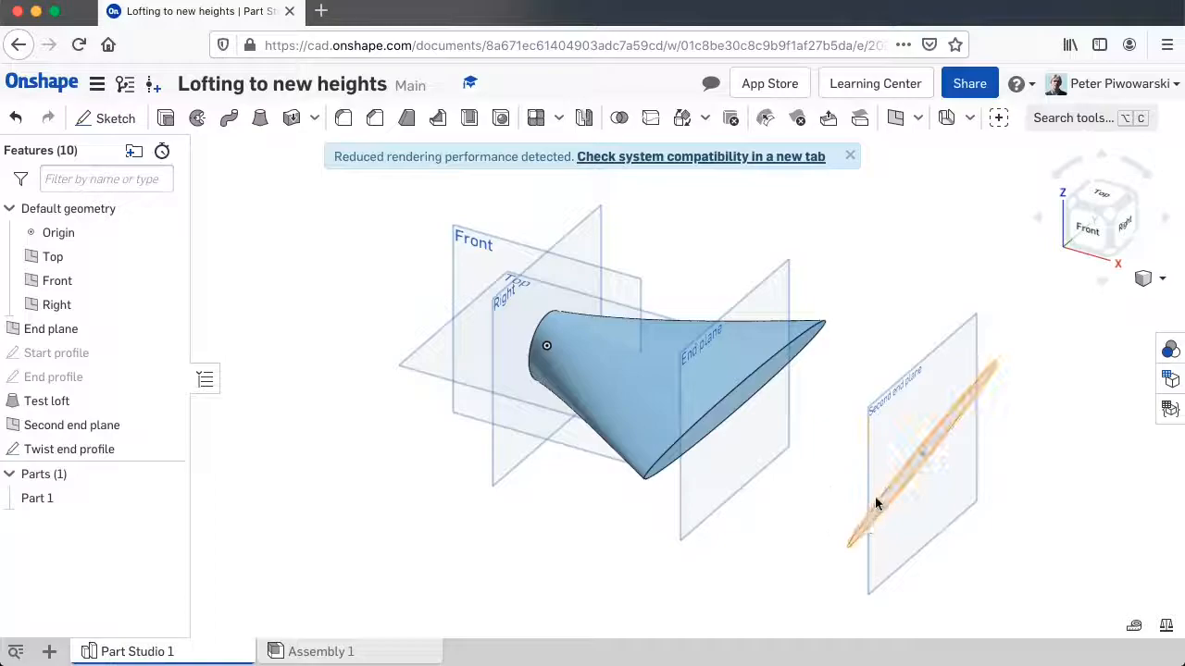
{"action": "mouse_move", "coordinate": [988, 380]}
{"action": "right_mouse_down"}
{"action": "mouse_move", "coordinate": [960, 360]}
{"action": "mouse_move", "coordinate": [919, 371]}
{"action": "mouse_move", "coordinate": [926, 355]}
{"action": "mouse_move", "coordinate": [989, 379]}
{"action": "mouse_move", "coordinate": [973, 381]}
{"action": "right_mouse_up"}
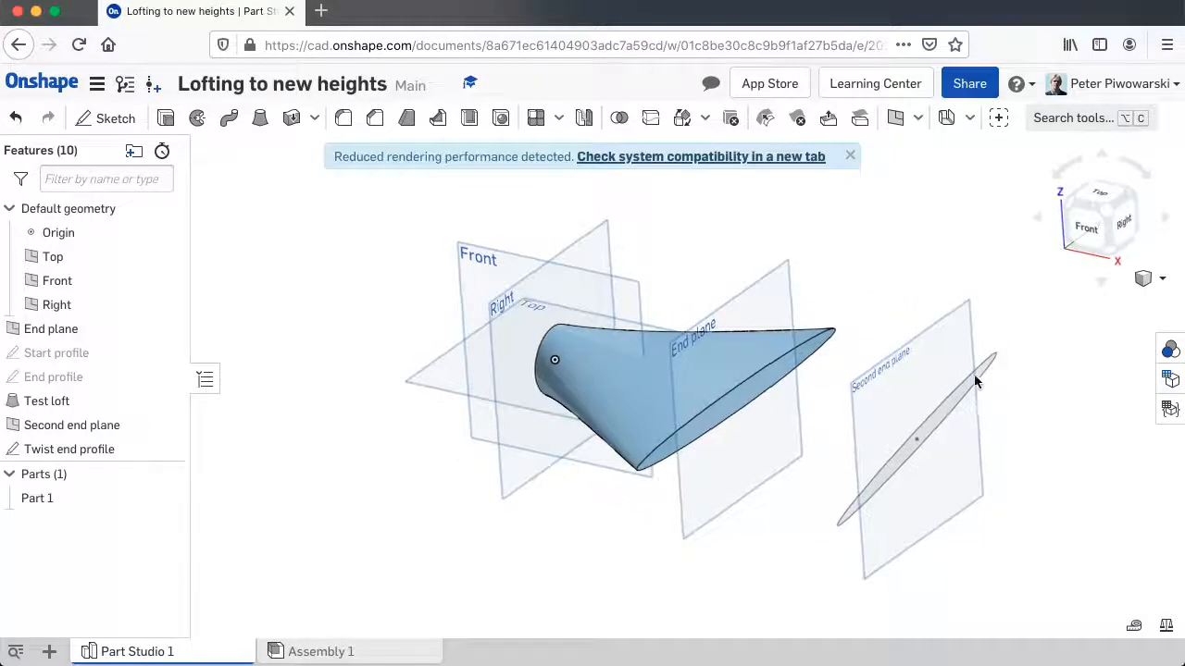
{"action": "left_click", "coordinate": [259, 125]}
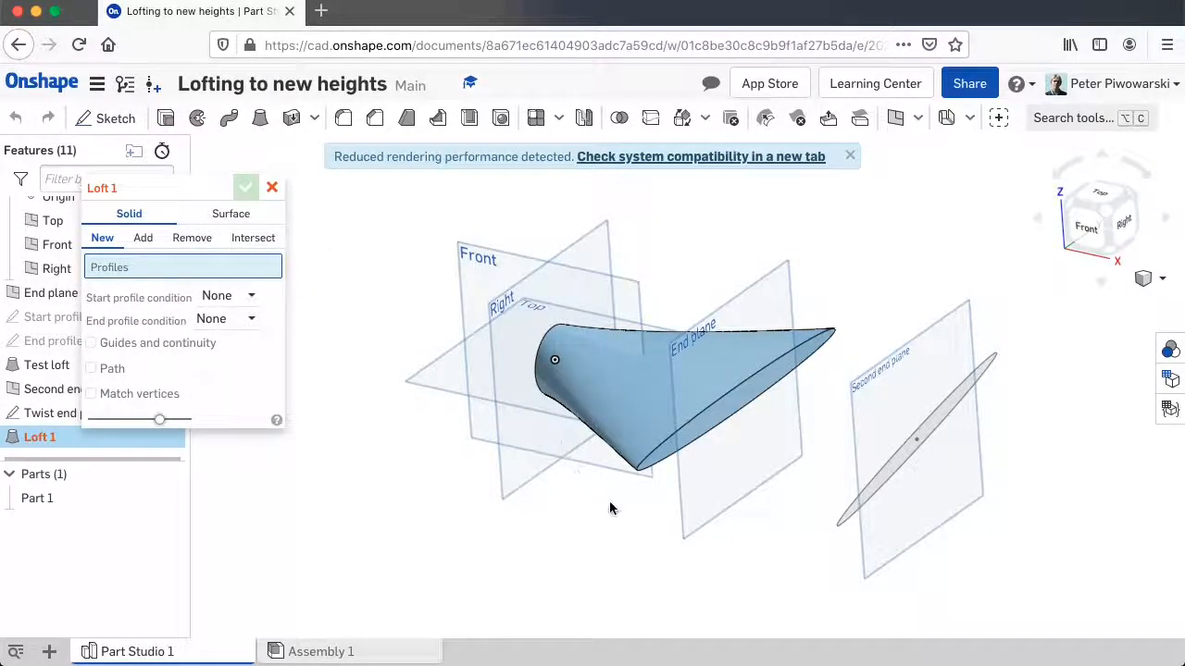
{"action": "left_click", "coordinate": [651, 459]}
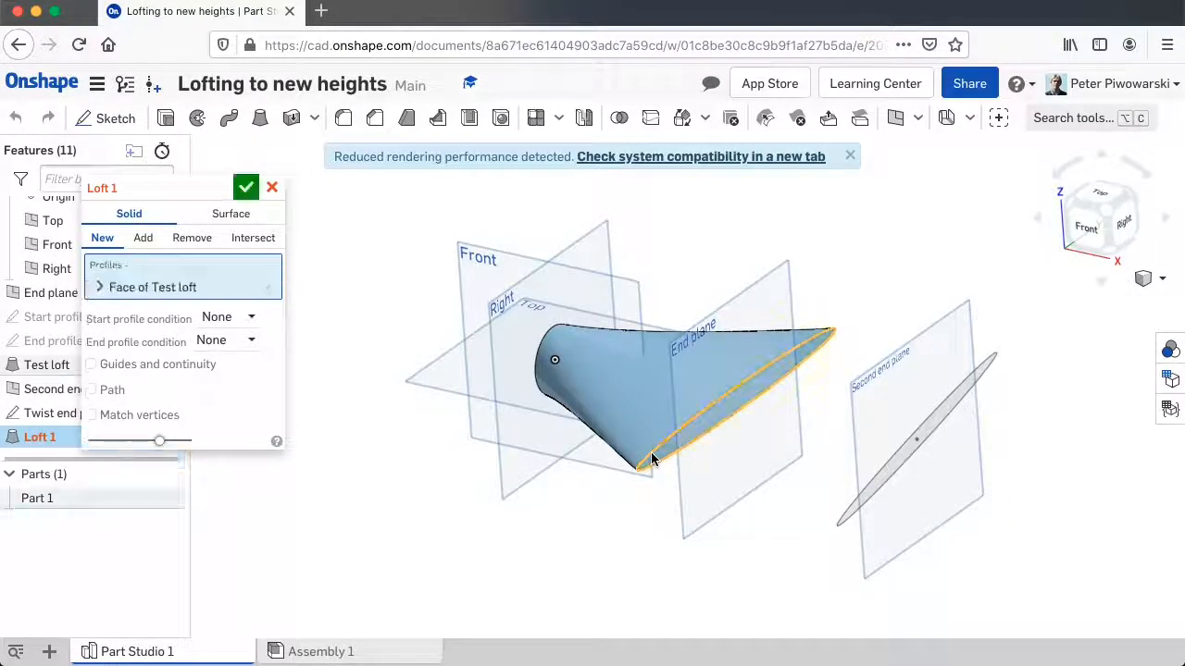
{"action": "left_click", "coordinate": [867, 495]}
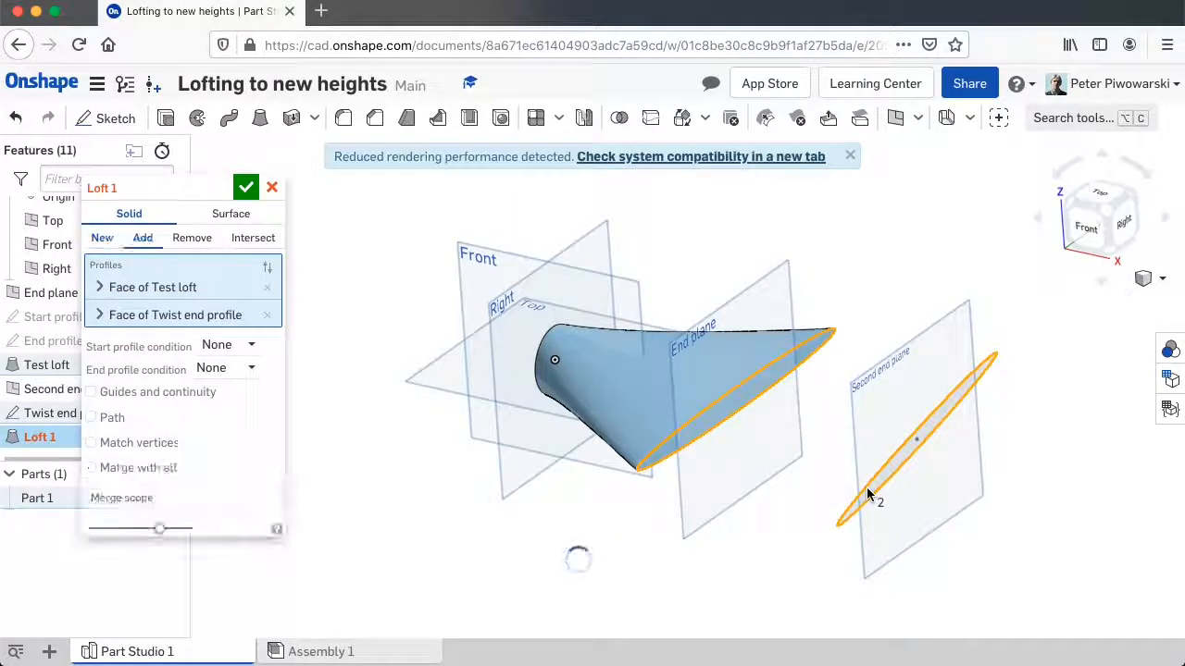
{"action": "right_click_drag", "start_coordinate": [794, 531], "coordinate": [813, 513]}
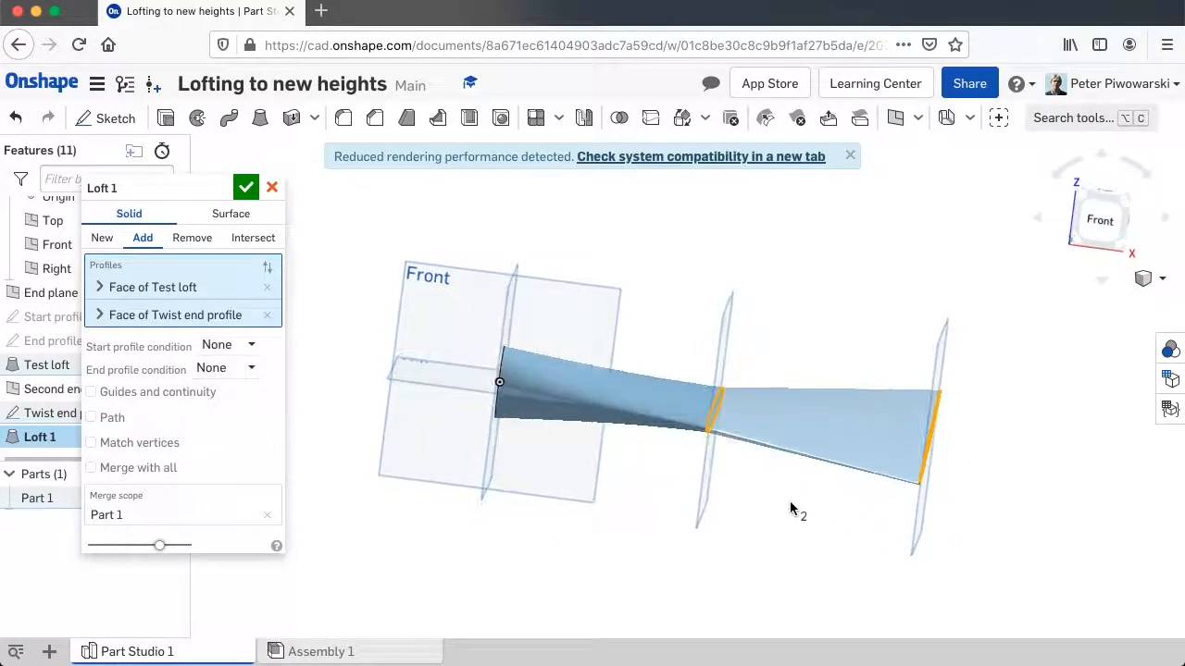
Rename the new loft "Twist" and finish it.
{"action": "left_click", "coordinate": [214, 187]}
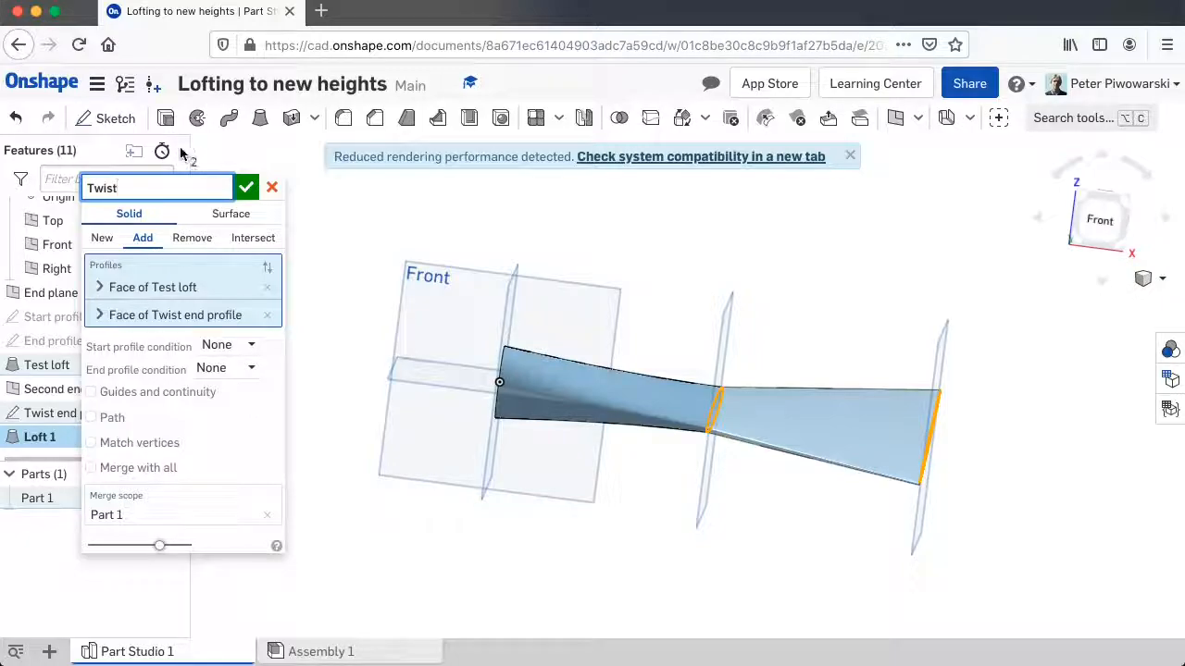
{"action": "type", "text": "Twist"}
{"action": "left_click", "coordinate": [246, 189]}
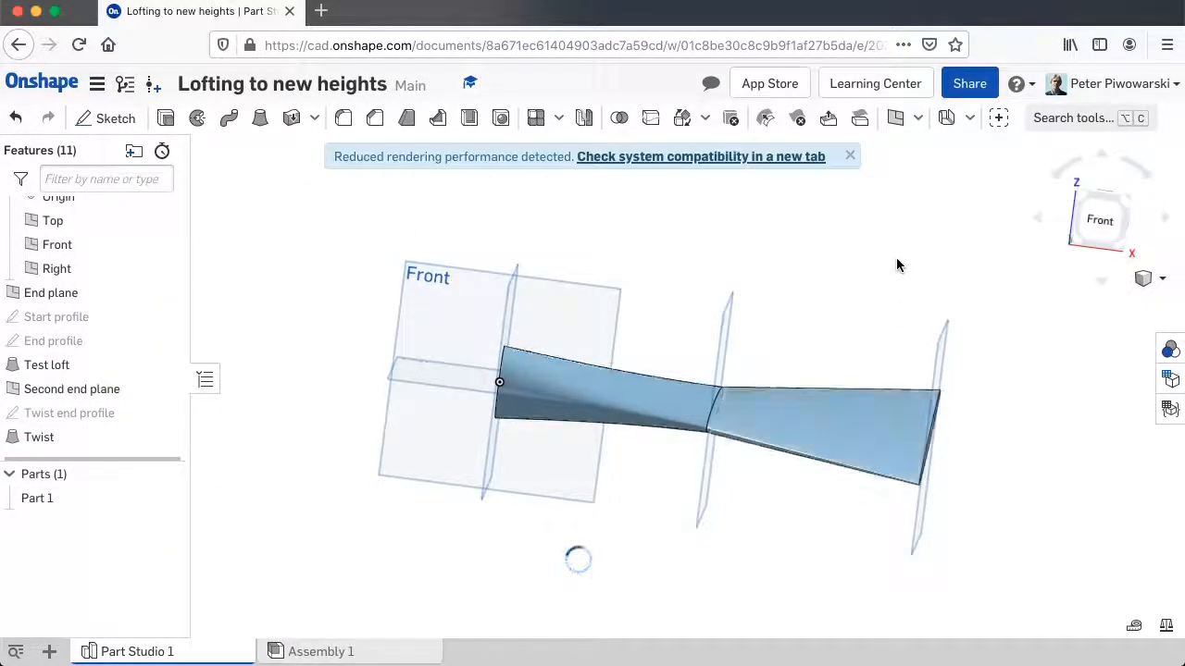
Create a plane offset 3 in above the Top plane and finish it.
{"action": "right_click_drag", "start_coordinate": [896, 283], "coordinate": [849, 253]}
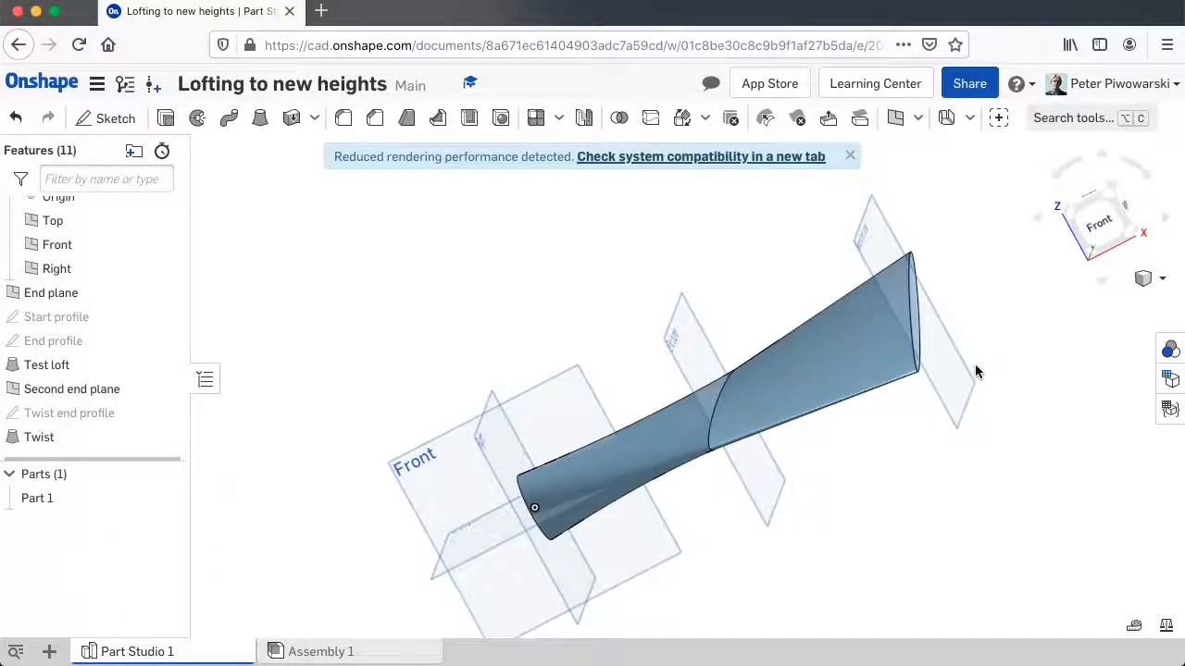
{"action": "mouse_move", "coordinate": [931, 517]}
{"action": "right_mouse_down"}
{"action": "mouse_move", "coordinate": [924, 467]}
{"action": "mouse_move", "coordinate": [935, 515]}
{"action": "right_mouse_up"}
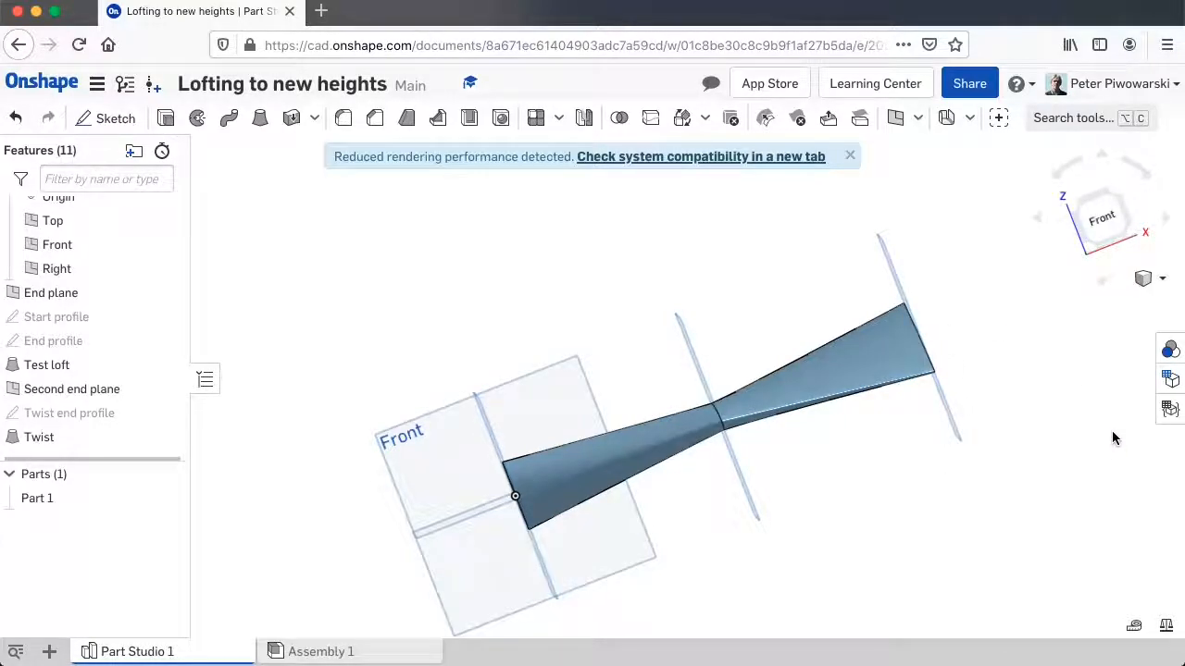
{"action": "right_click_drag", "start_coordinate": [838, 505], "coordinate": [846, 469]}
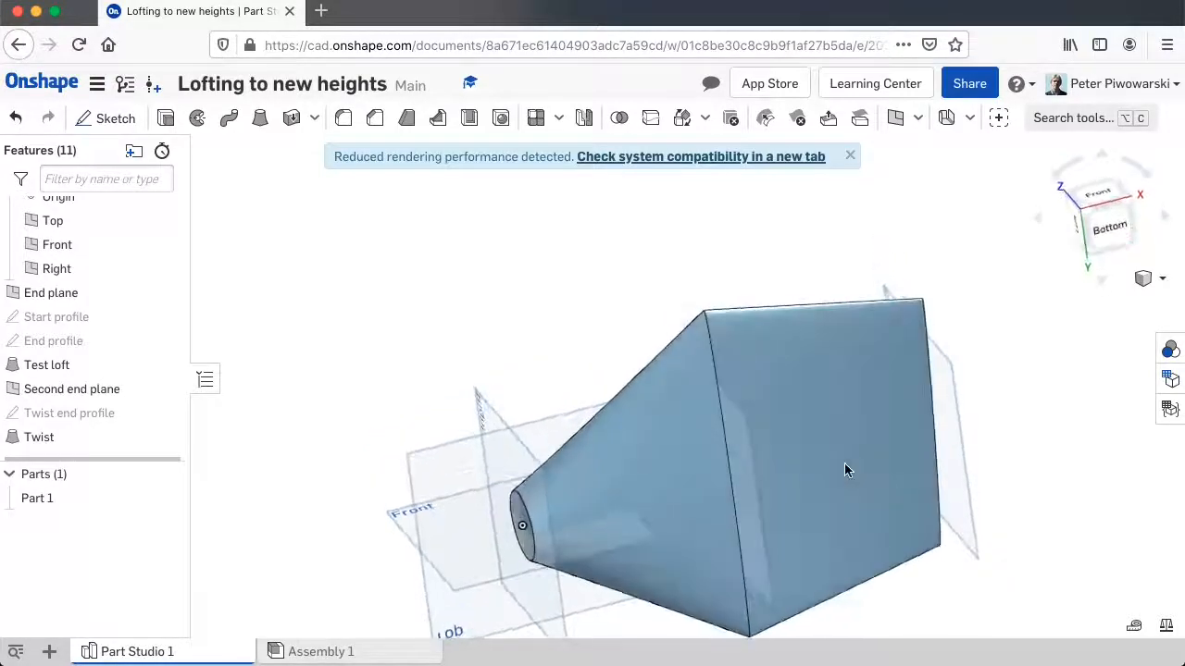
{"action": "left_click", "coordinate": [457, 467]}
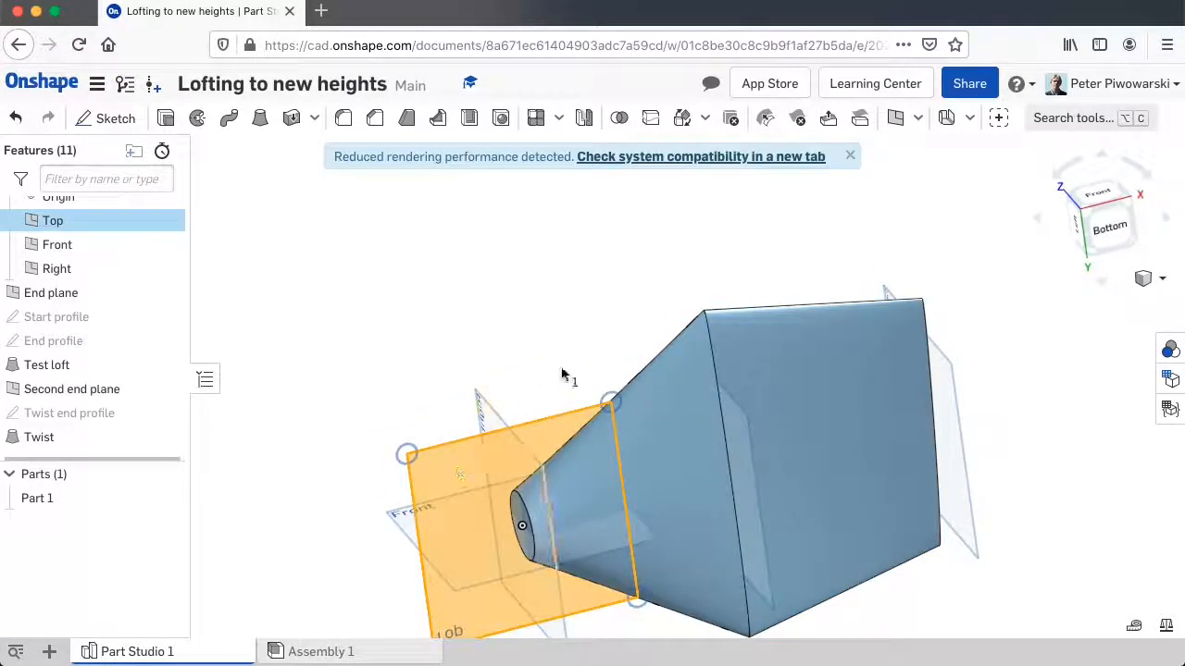
{"action": "right_click_drag", "start_coordinate": [579, 377], "coordinate": [575, 368]}
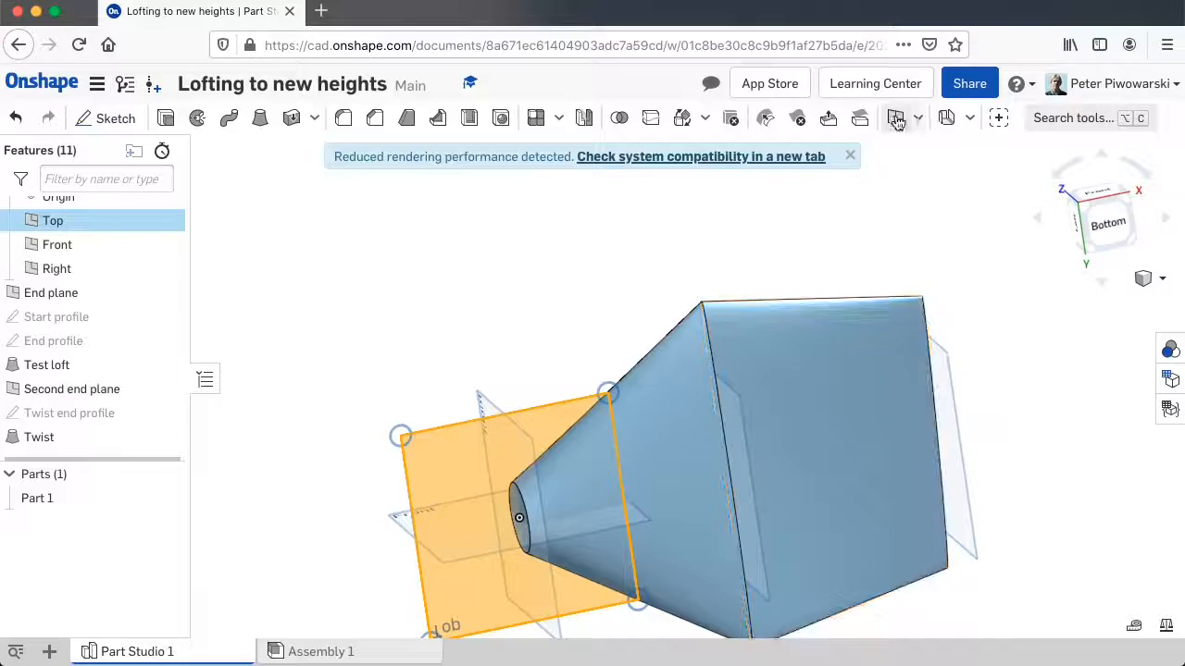
{"action": "key", "text": "p"}
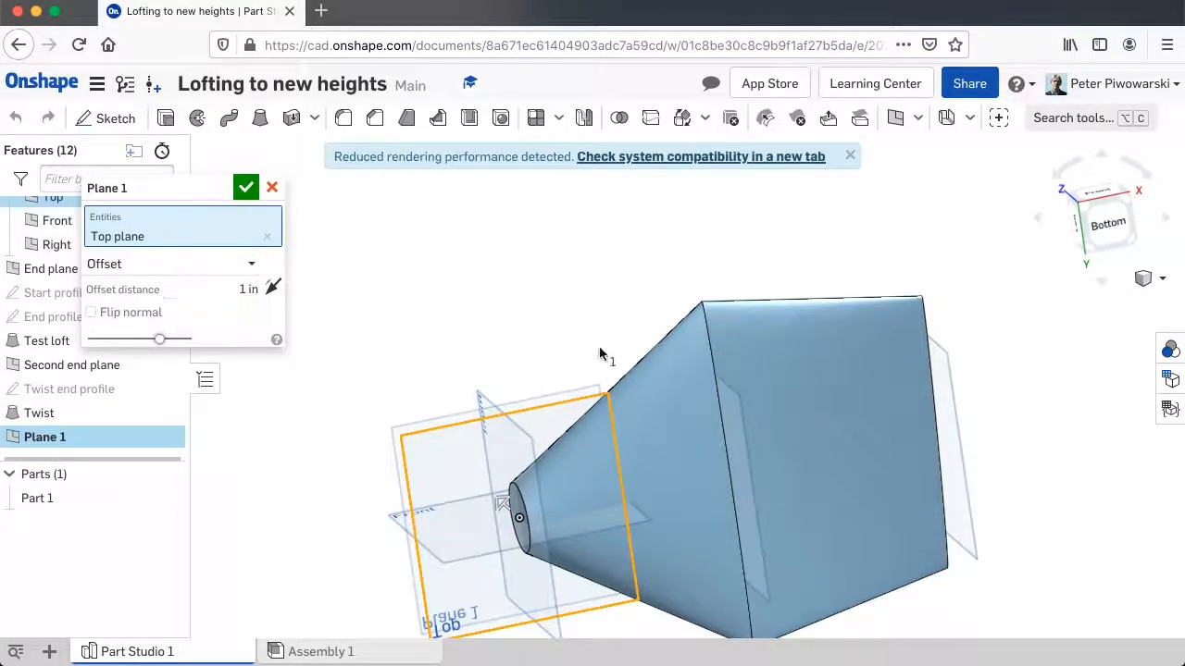
{"action": "key", "text": "shift+1"}
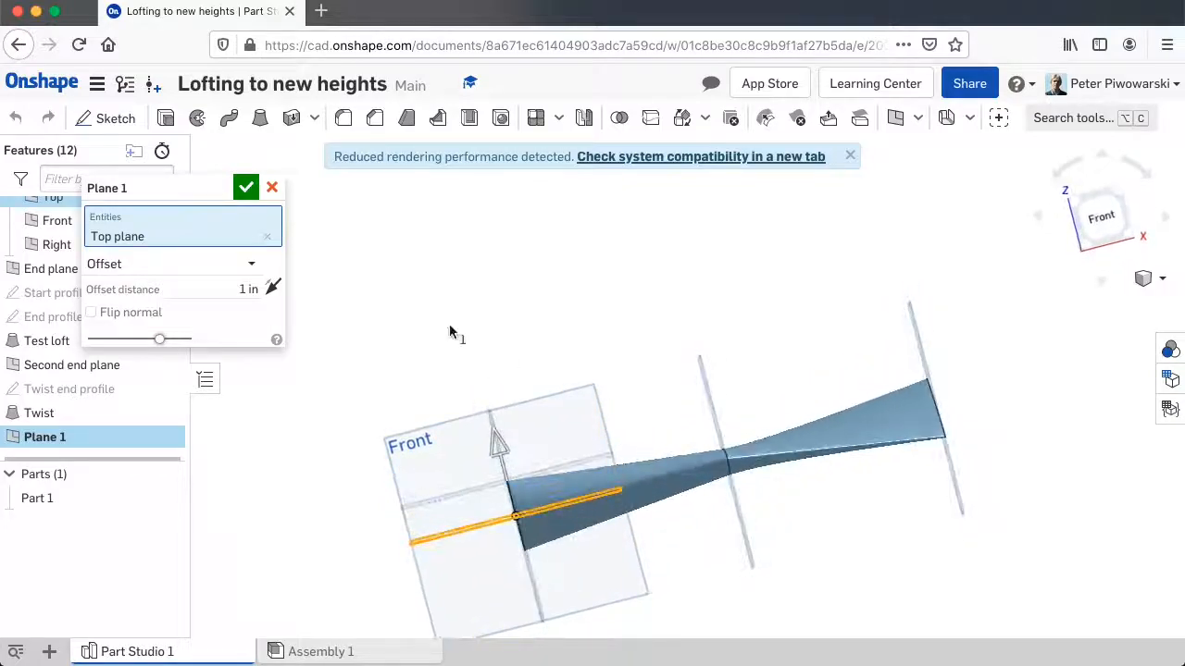
{"action": "left_click", "coordinate": [250, 288]}
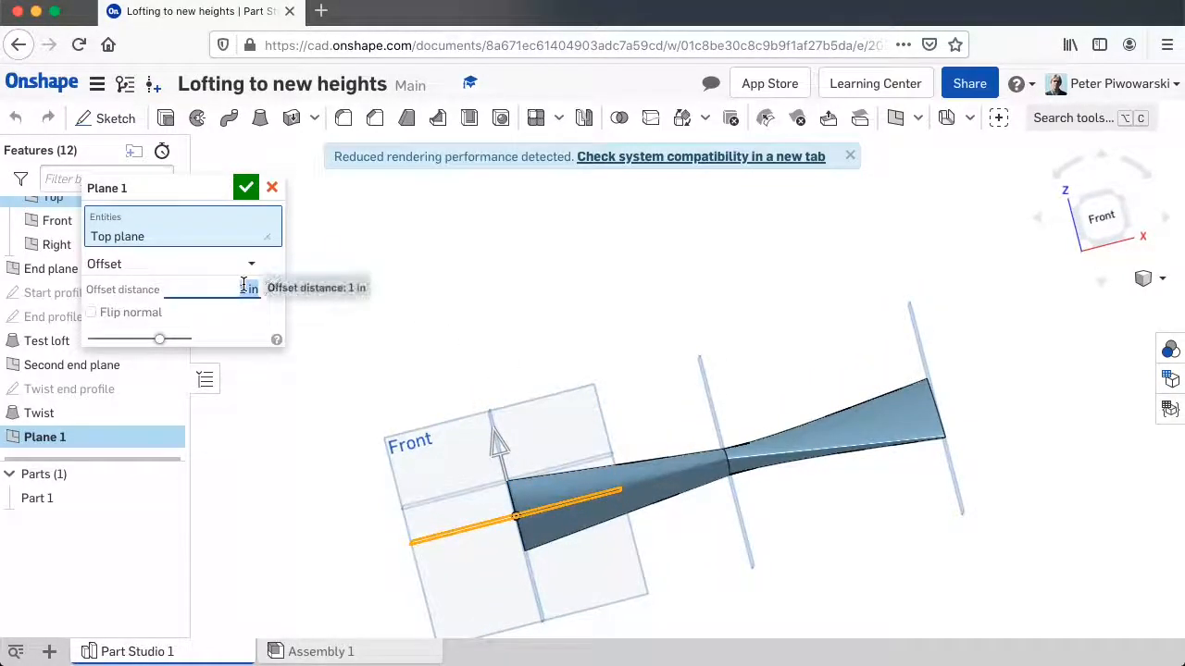
{"action": "type", "text": "3"}
{"action": "key", "text": "Return"}
{"action": "mouse_move", "coordinate": [605, 386]}
{"action": "right_mouse_down"}
{"action": "mouse_move", "coordinate": [597, 322]}
{"action": "mouse_move", "coordinate": [603, 396]}
{"action": "mouse_move", "coordinate": [604, 375]}
{"action": "right_mouse_up"}
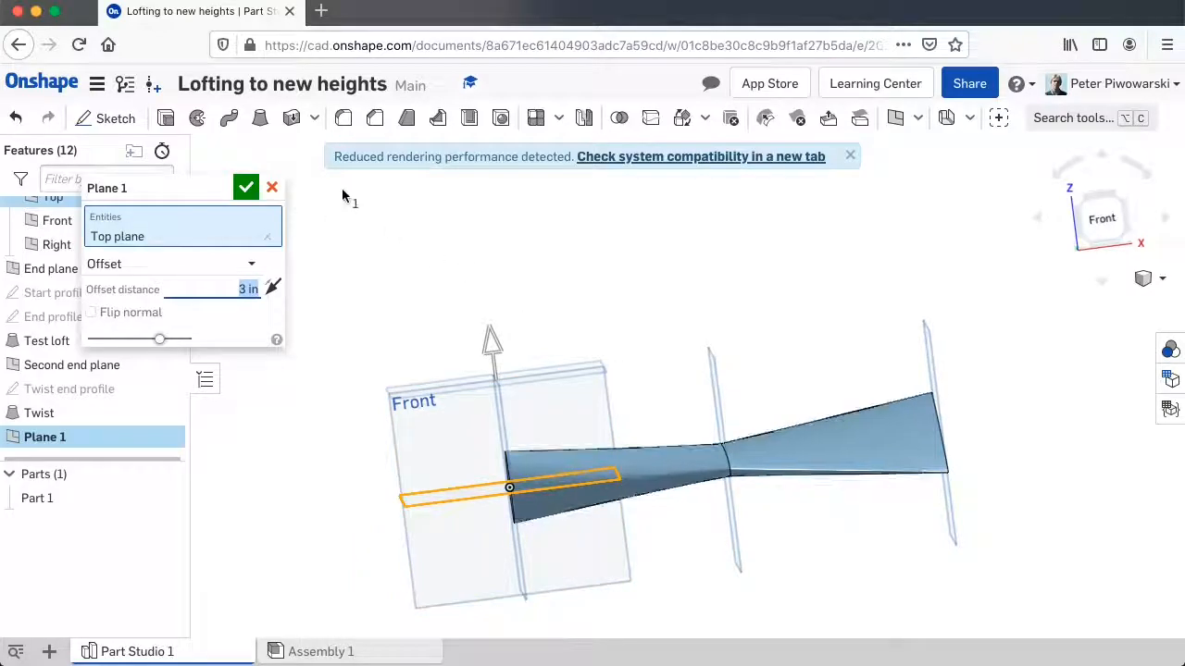
{"action": "left_click", "coordinate": [245, 189]}
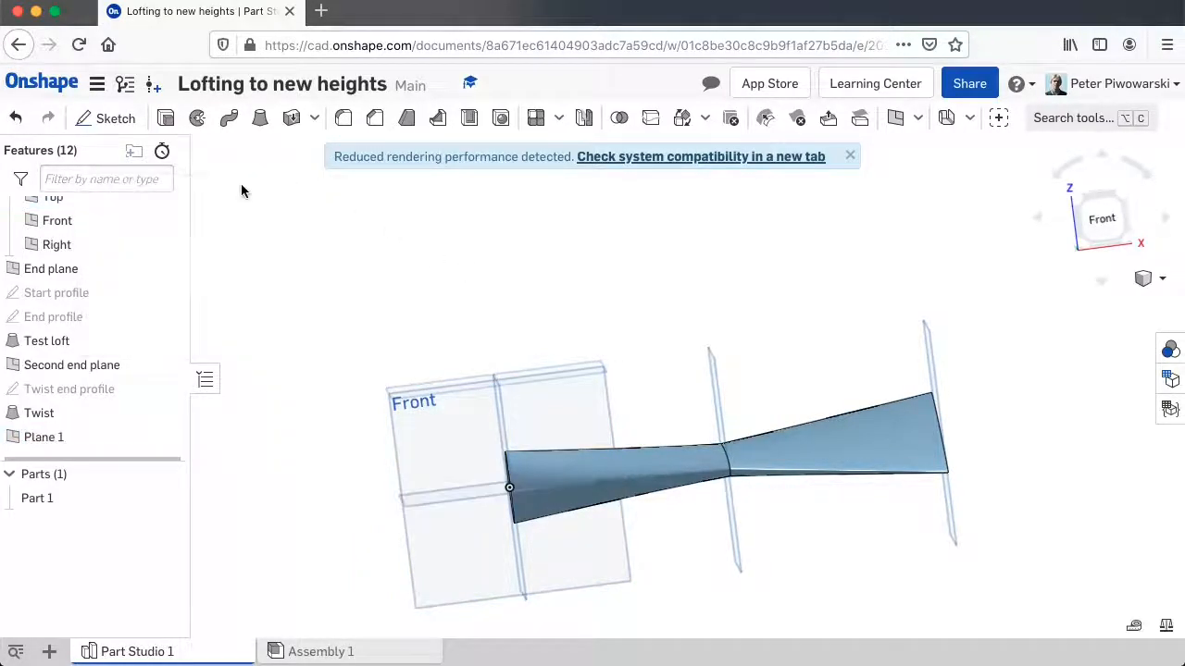
Enlarge the new offset plane's outline in length and width so it reaches well beyond the lofted part.
{"action": "right_click_drag", "start_coordinate": [793, 289], "coordinate": [712, 299]}
{"action": "left_click", "coordinate": [708, 298]}
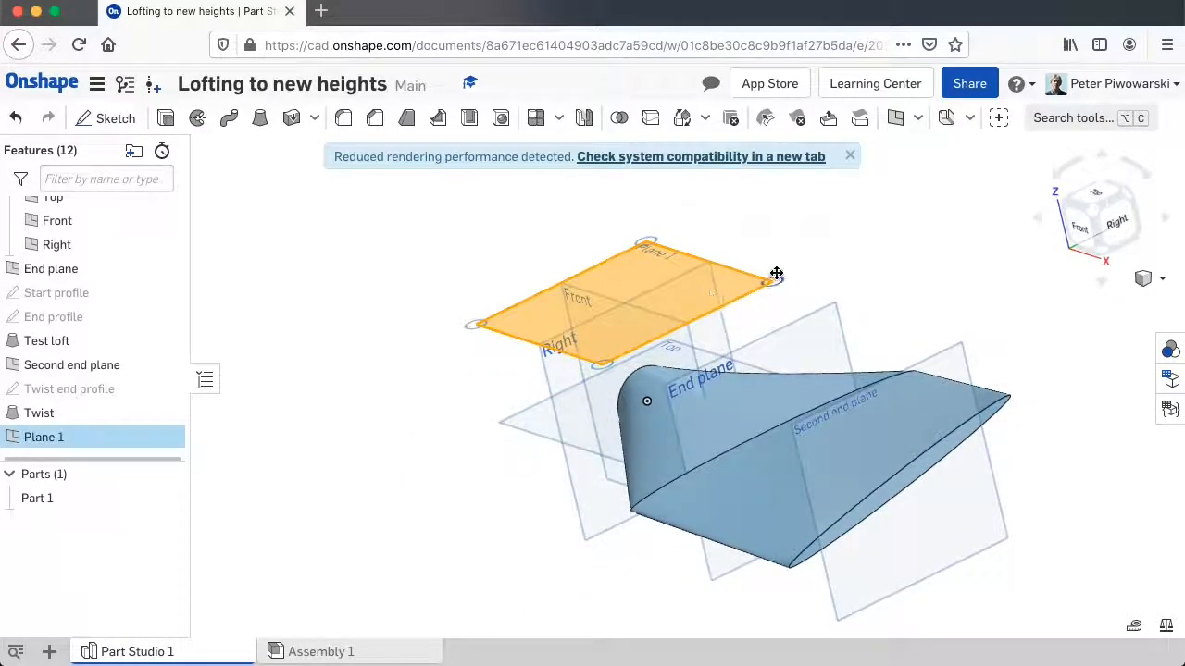
{"action": "left_click_drag", "start_coordinate": [796, 282], "coordinate": [1169, 411]}
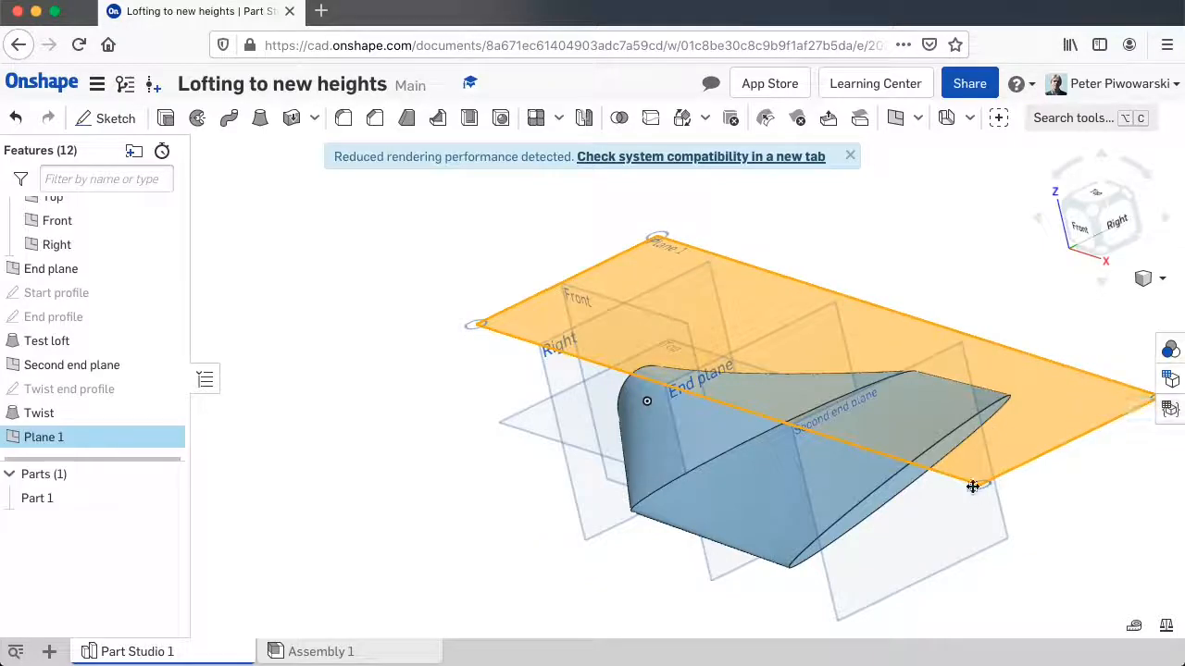
{"action": "left_click_drag", "start_coordinate": [975, 511], "coordinate": [989, 648]}
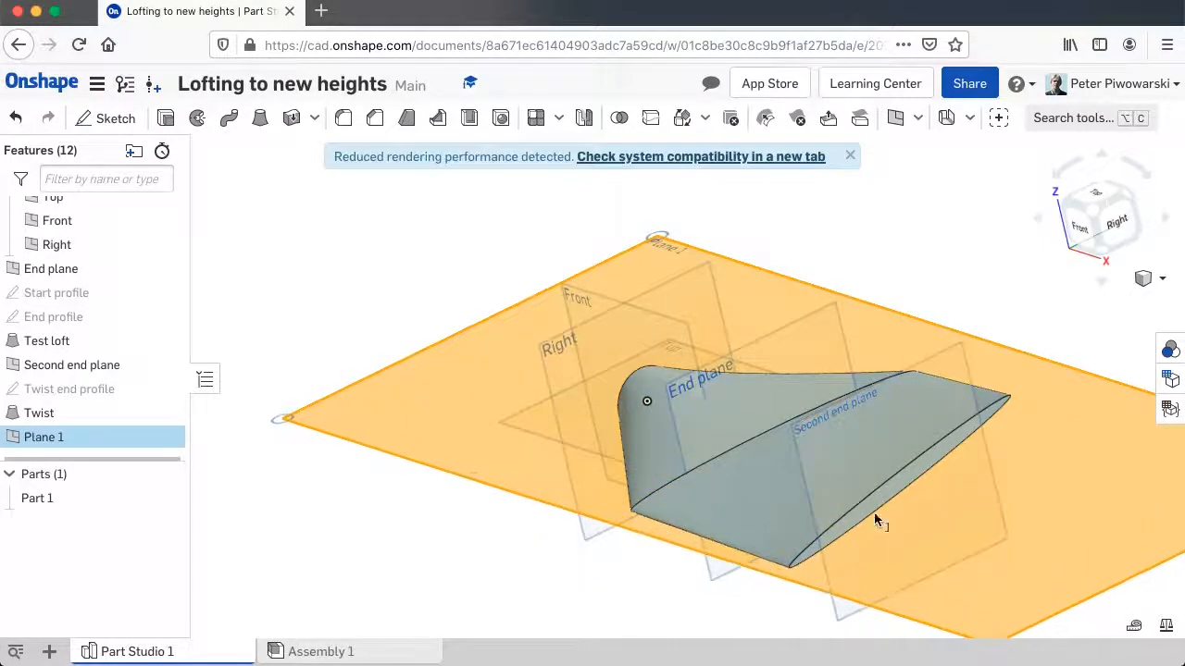
{"action": "right_click_drag", "start_coordinate": [899, 543], "coordinate": [817, 427]}
{"action": "key", "text": "shift+7"}
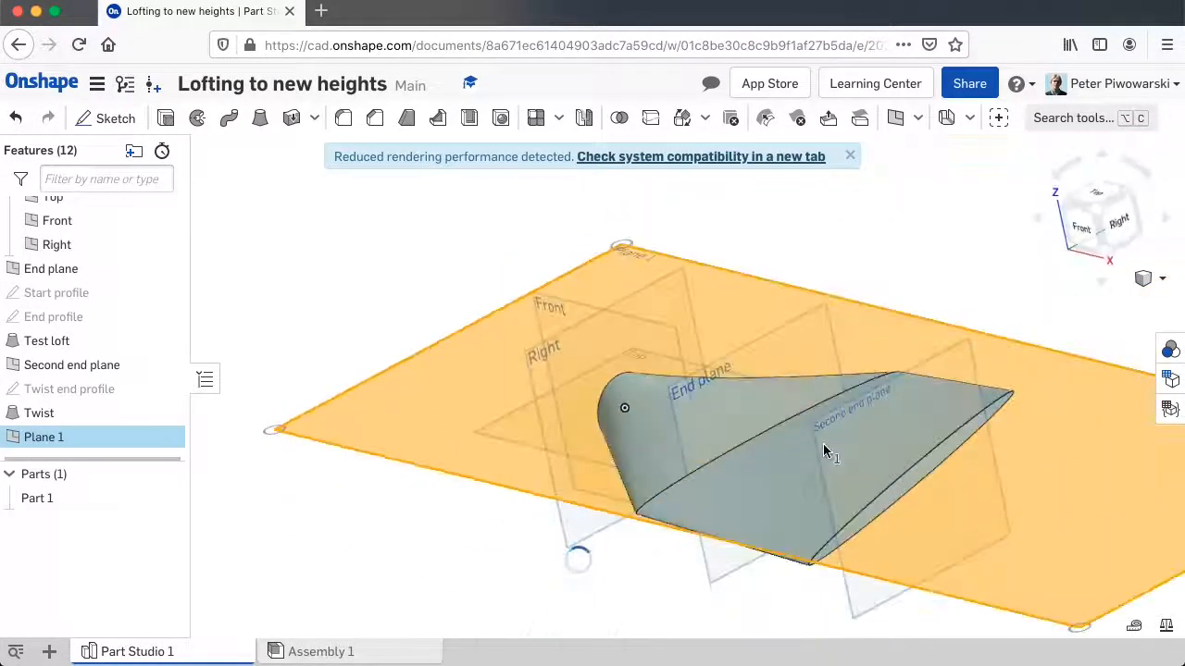
{"action": "left_click", "coordinate": [848, 216]}
Sketch a rectangle about 4.885 in by 3.178 in on Plane 1, beyond the part's far end with one edge level with the origin, named "Curve profile".
{"action": "right_click_drag", "start_coordinate": [862, 352], "coordinate": [823, 282]}
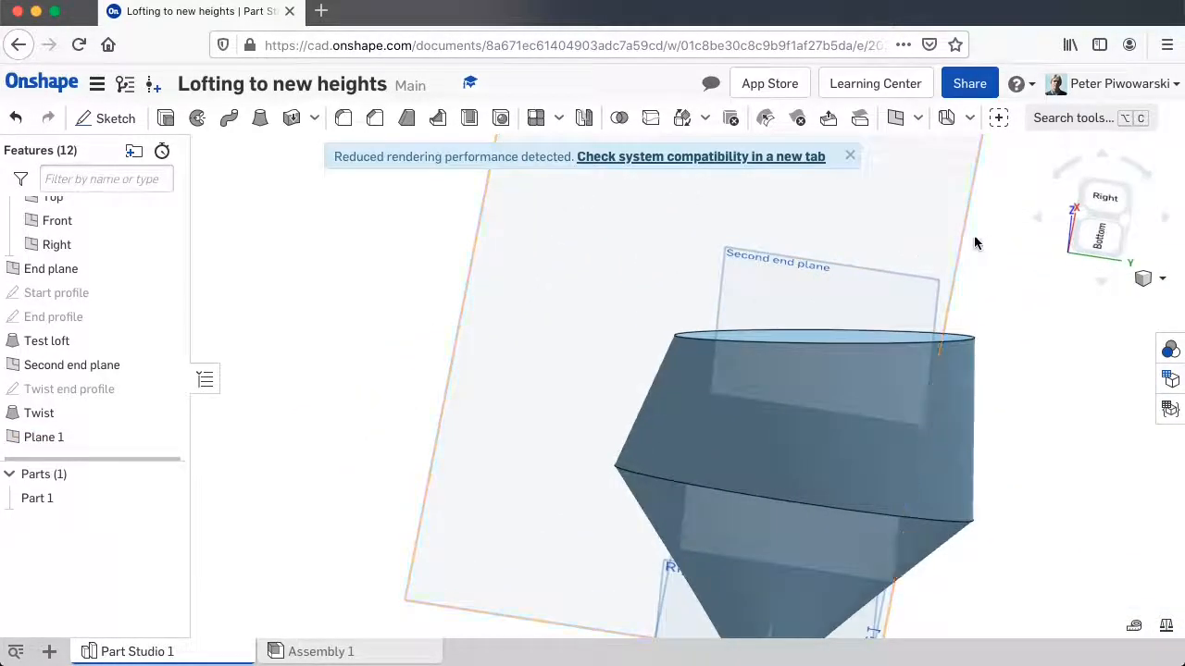
{"action": "right_click_drag", "start_coordinate": [809, 373], "coordinate": [851, 456]}
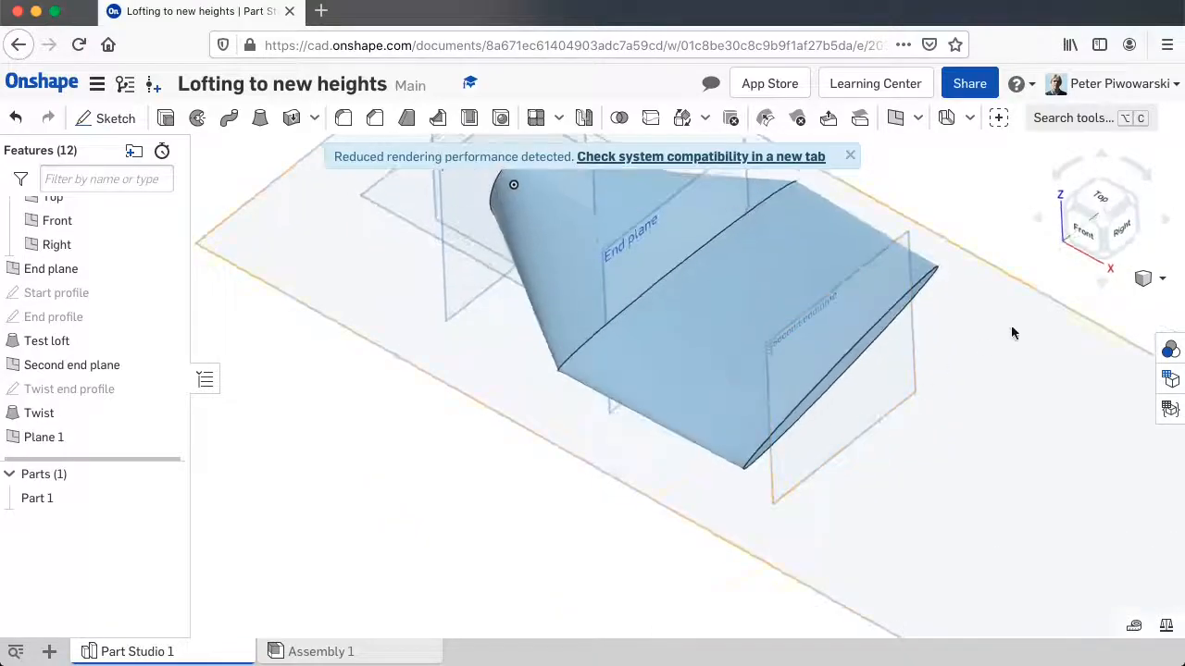
{"action": "left_click", "coordinate": [1098, 198]}
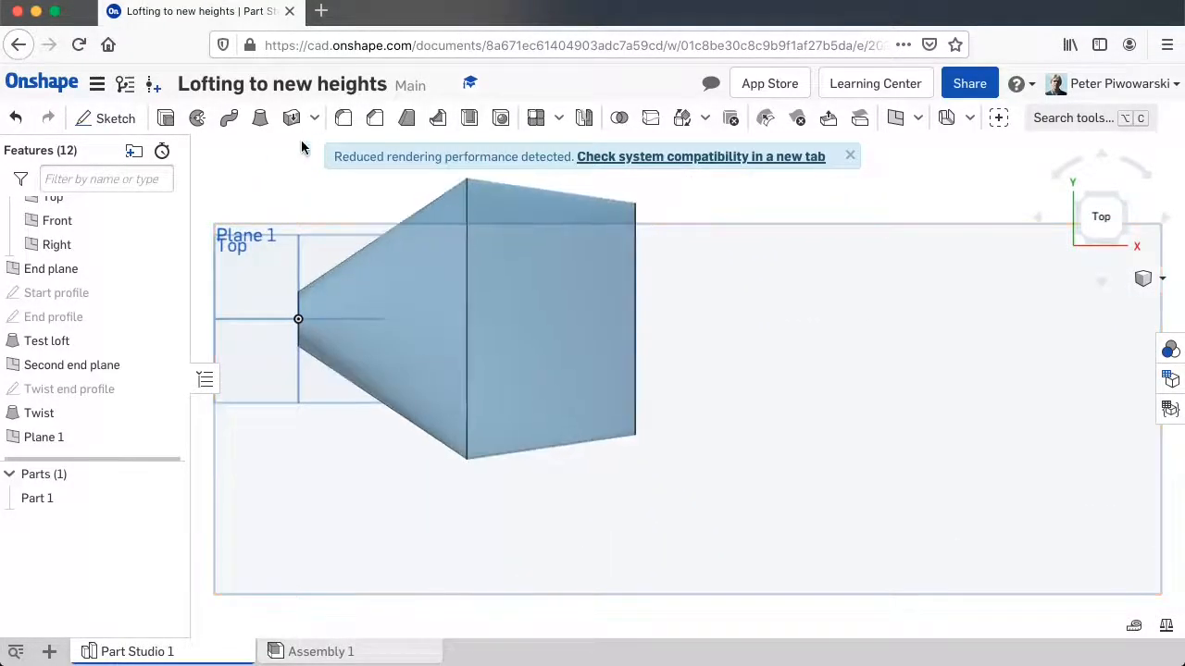
{"action": "left_click", "coordinate": [124, 109]}
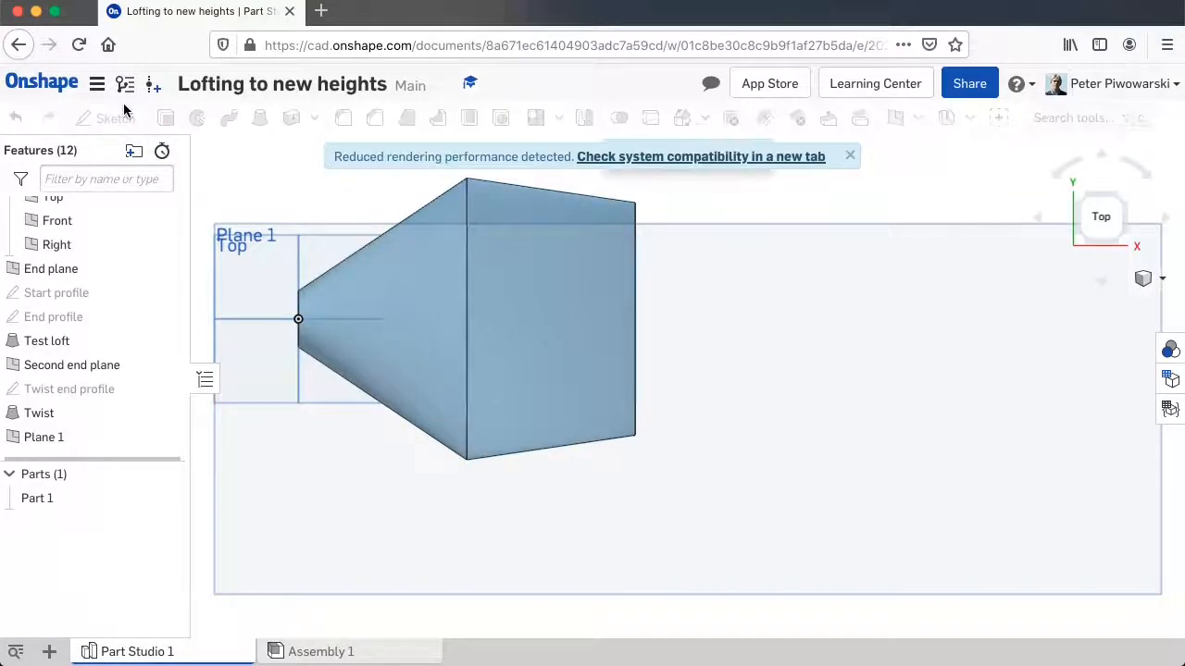
{"action": "left_click", "coordinate": [873, 385]}
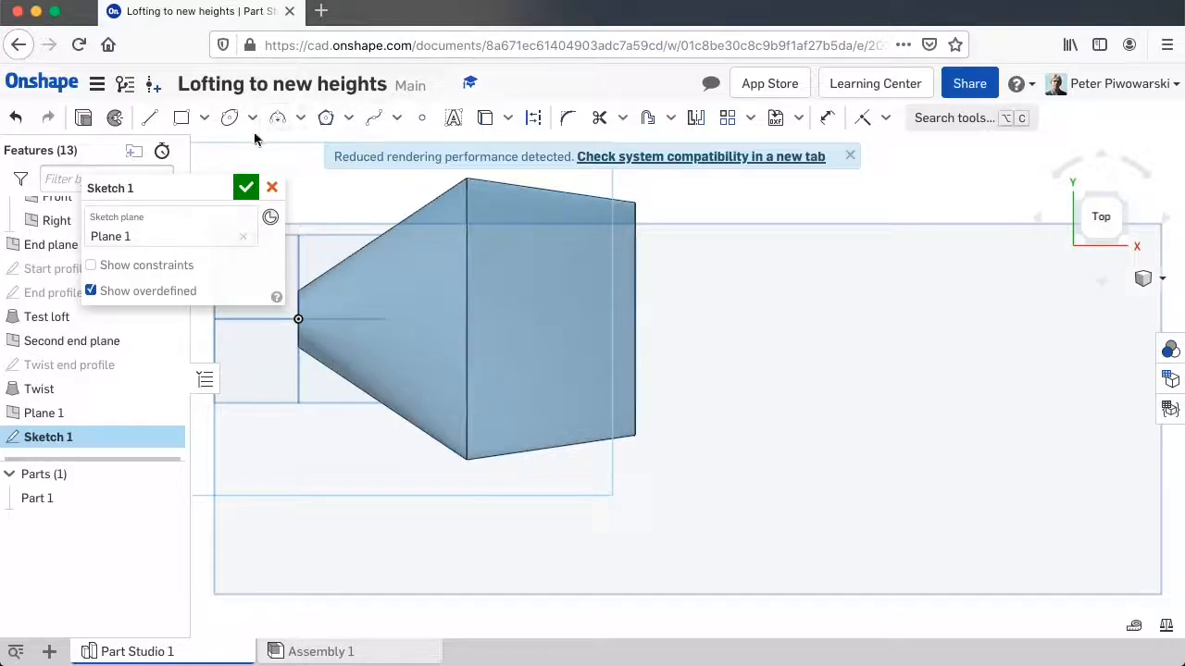
{"action": "left_click", "coordinate": [181, 120]}
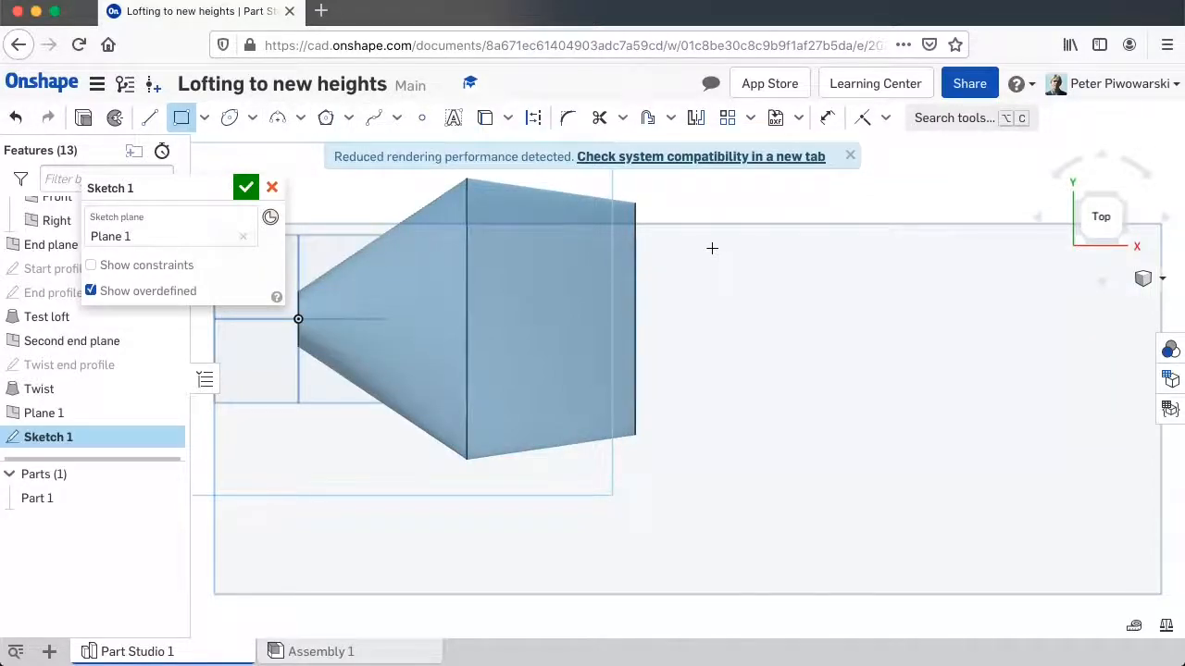
{"action": "left_click", "coordinate": [699, 319]}
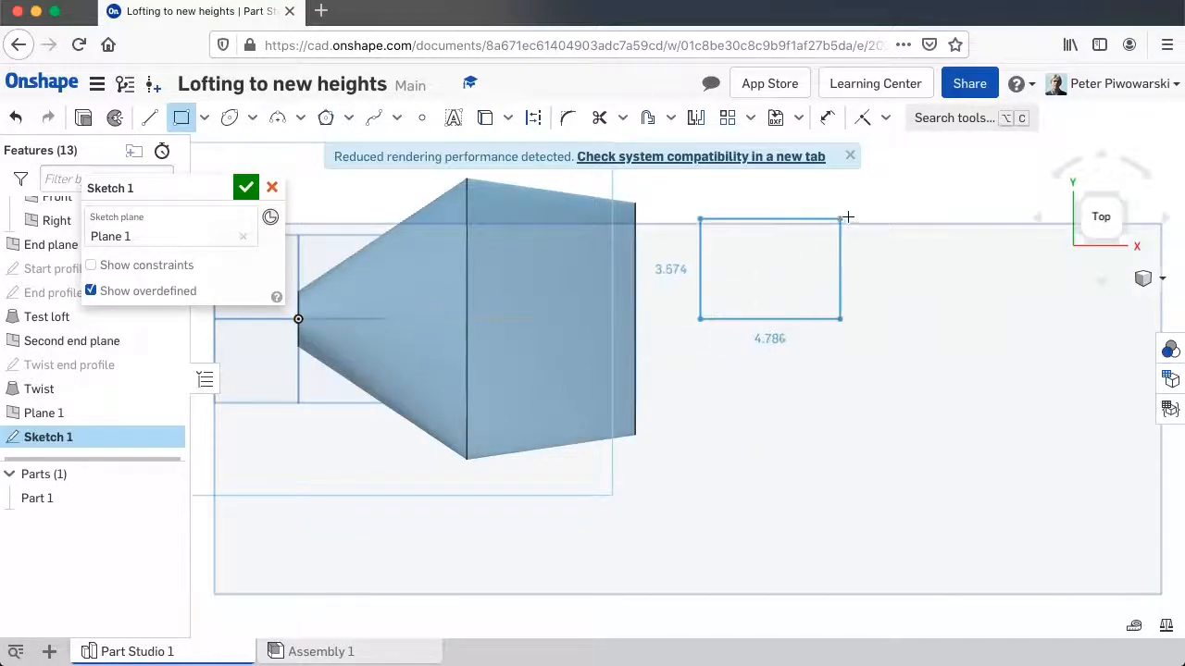
{"action": "left_click", "coordinate": [837, 229]}
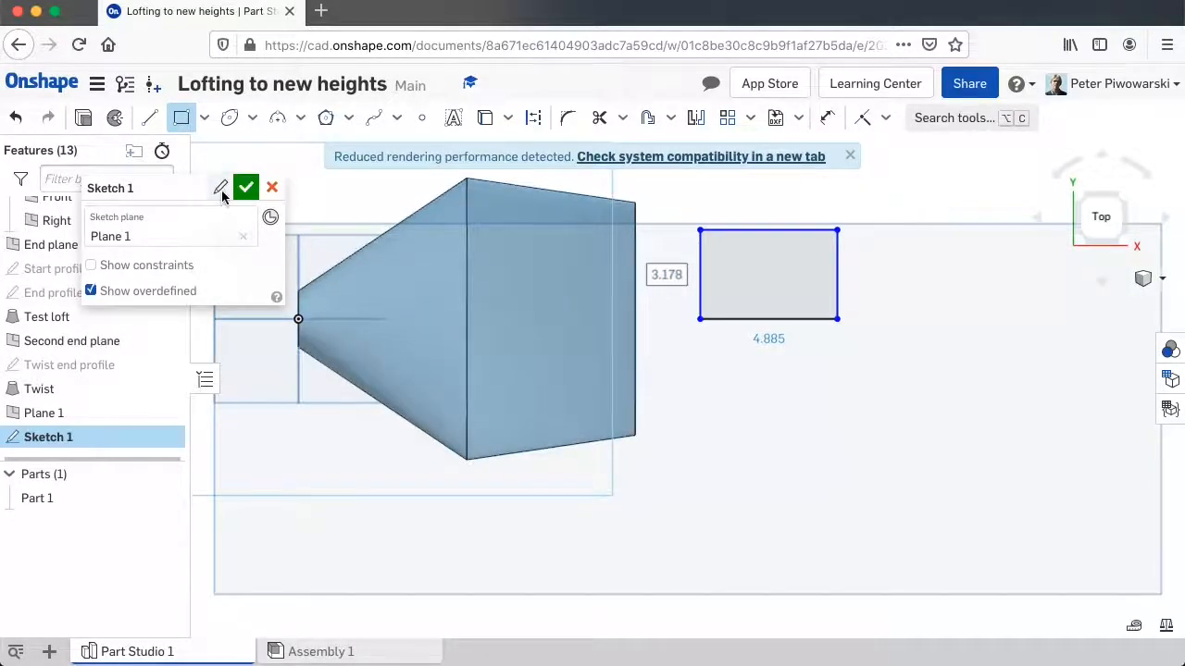
{"action": "left_click", "coordinate": [220, 190]}
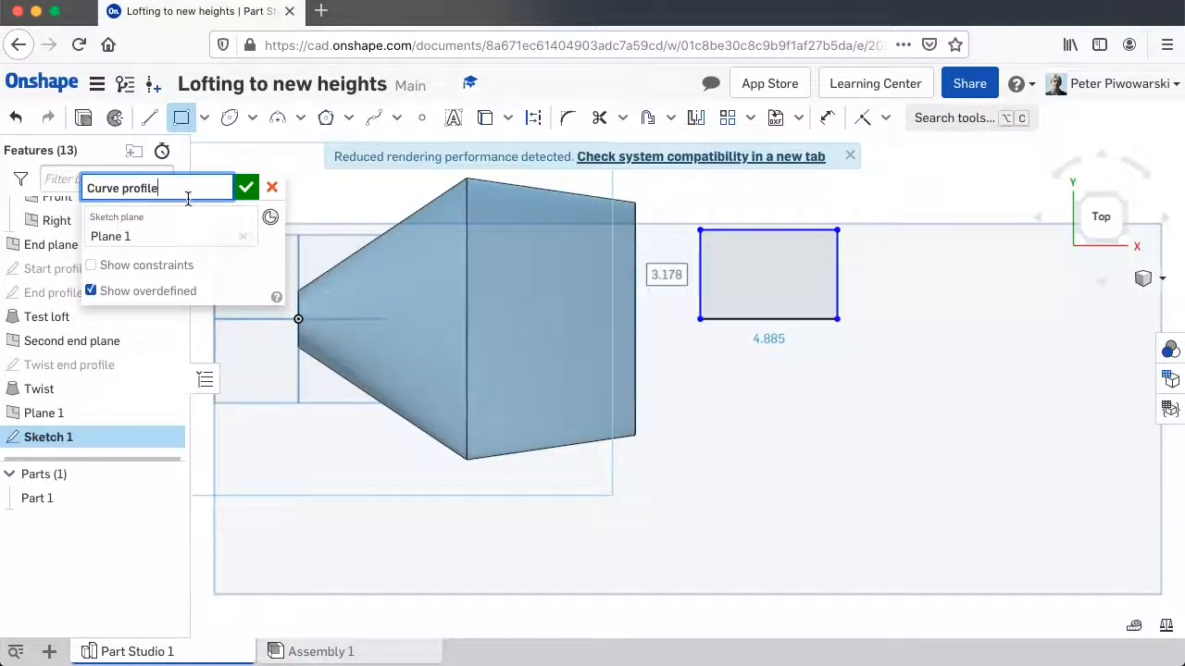
{"action": "left_click", "coordinate": [246, 190]}
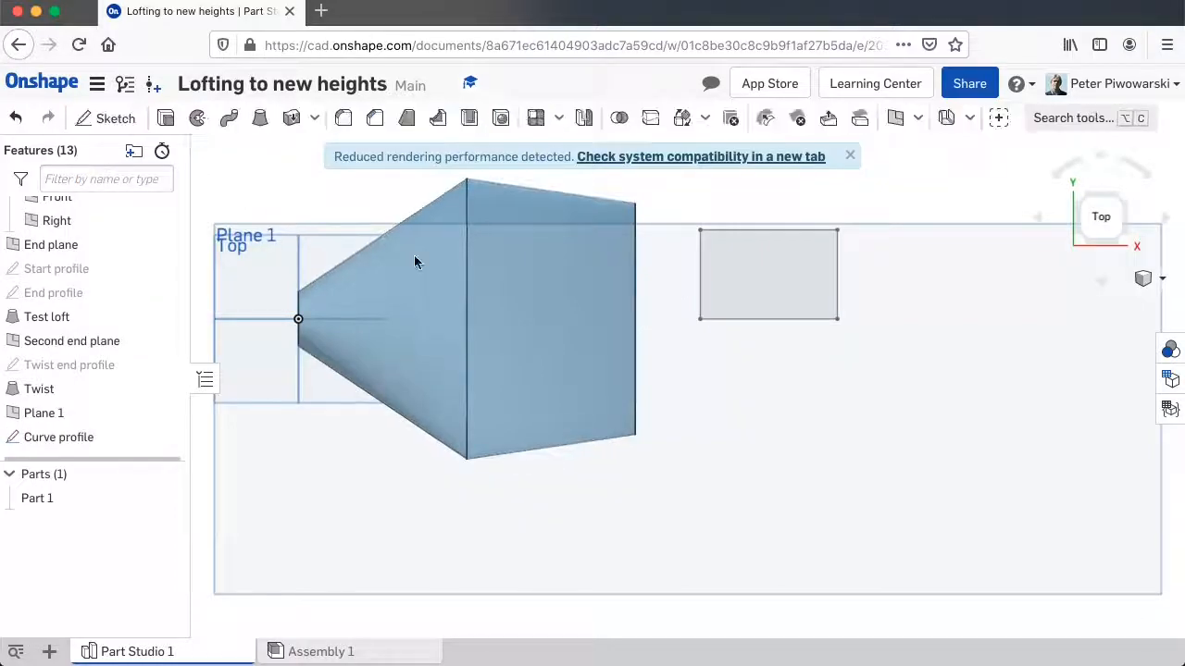
Start a solid loft, added to Part 1, from the end face of Twist to the Curve profile rectangle.
{"action": "right_click_drag", "start_coordinate": [640, 306], "coordinate": [586, 413]}
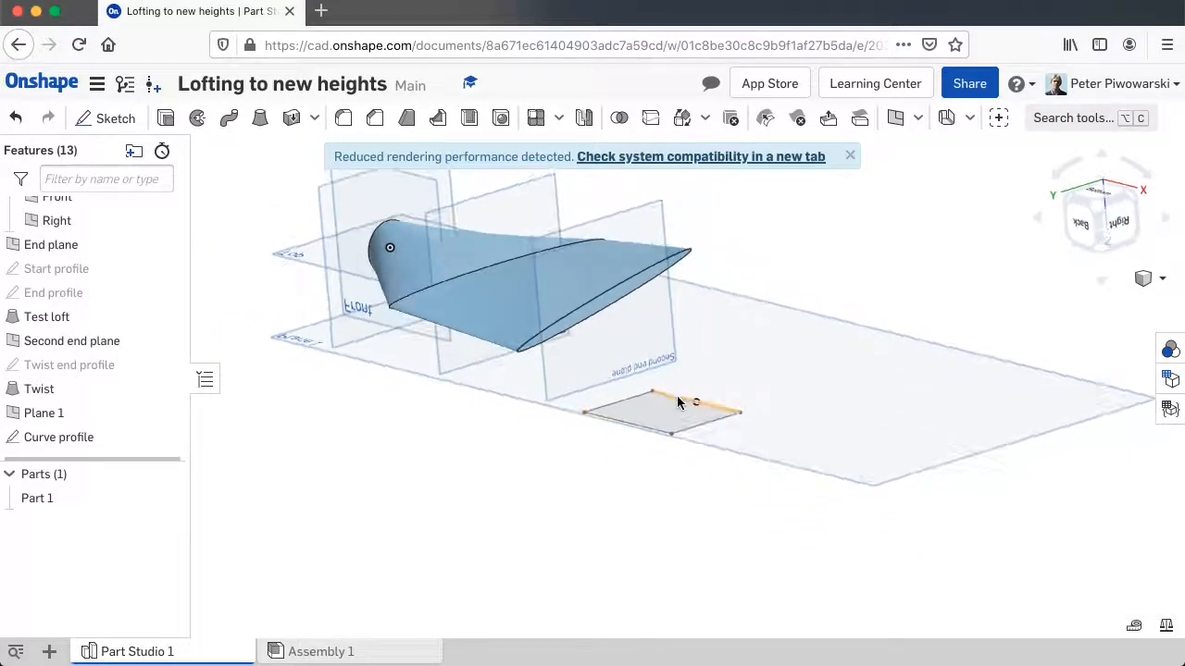
{"action": "left_click", "coordinate": [261, 121]}
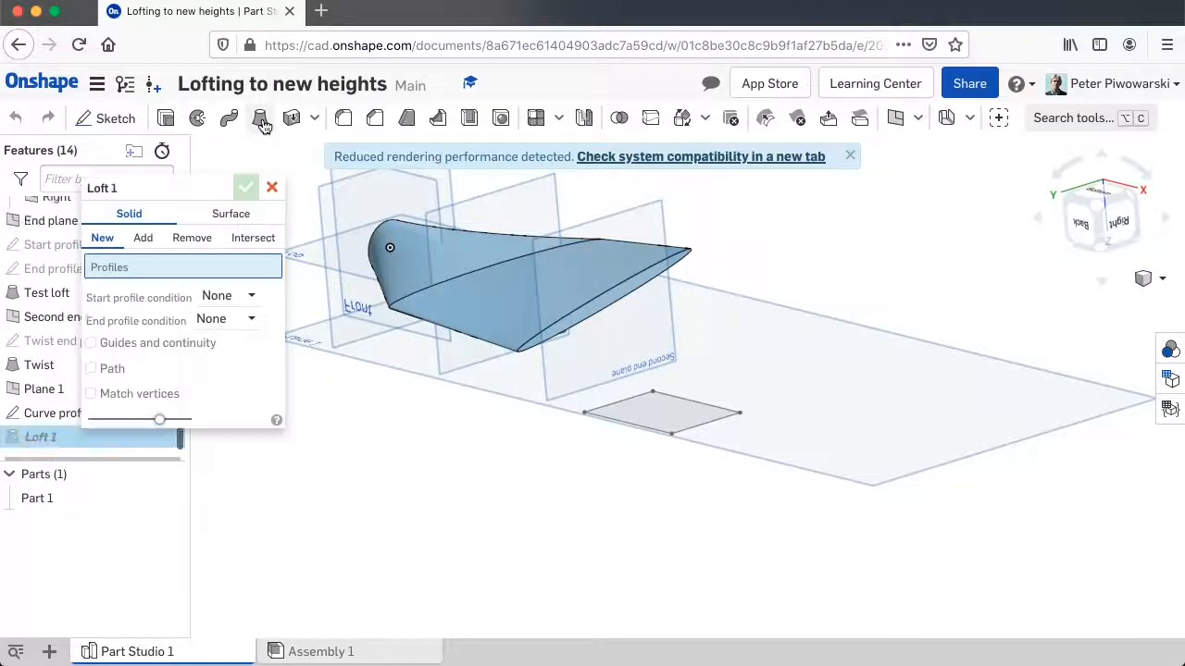
{"action": "left_click", "coordinate": [605, 302]}
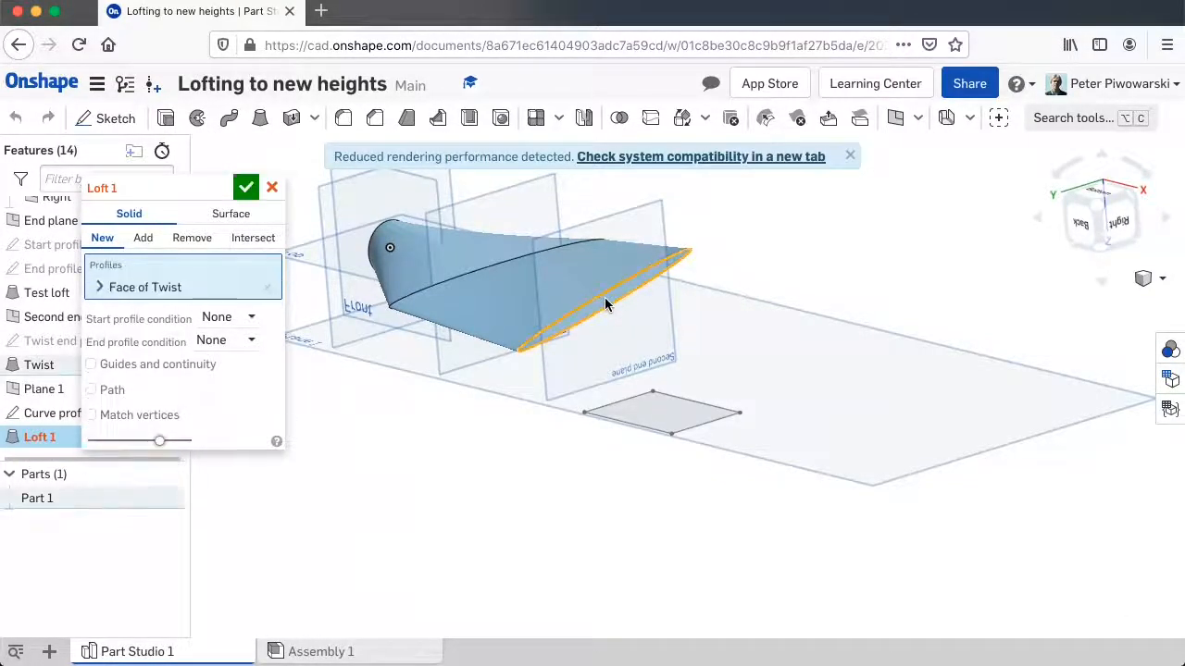
{"action": "left_click", "coordinate": [678, 414]}
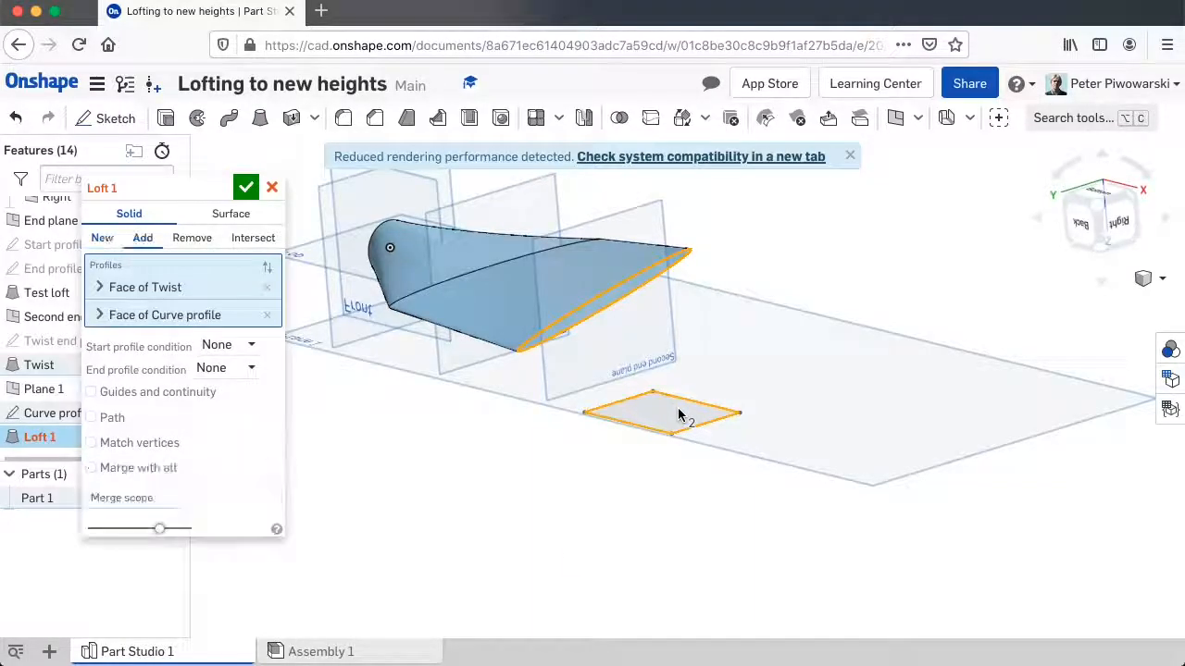
Set the loft's start profile condition to Normal to profile.
{"action": "right_click_drag", "start_coordinate": [588, 504], "coordinate": [655, 475]}
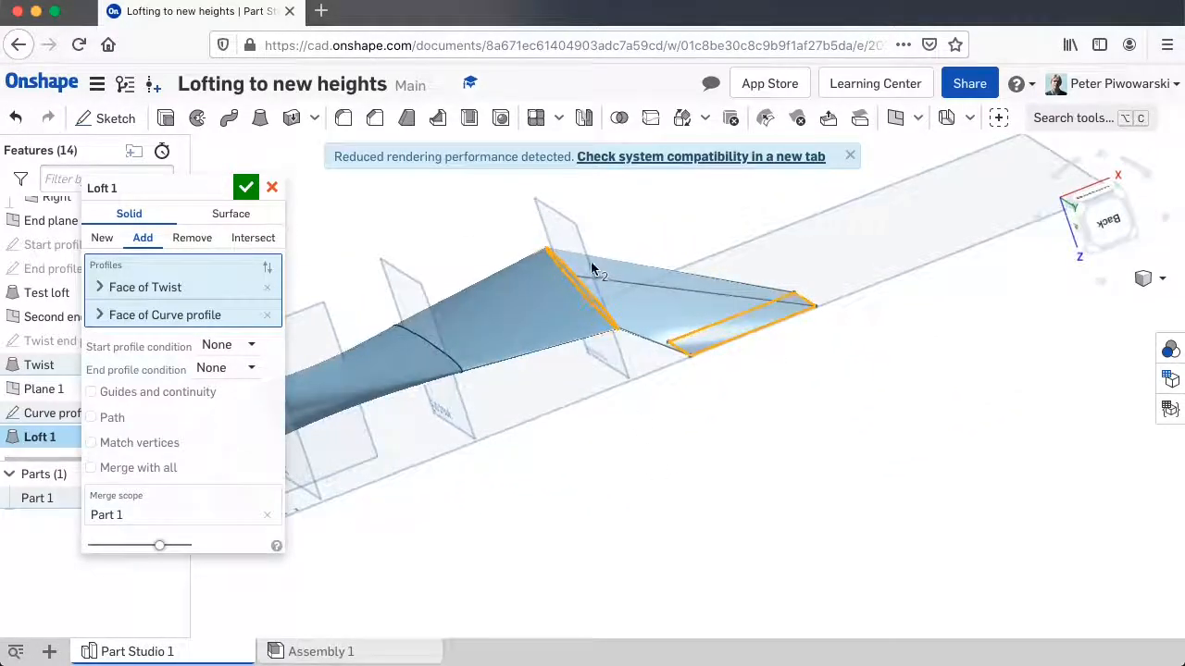
{"action": "mouse_move", "coordinate": [784, 344]}
{"action": "right_mouse_down"}
{"action": "mouse_move", "coordinate": [768, 316]}
{"action": "mouse_move", "coordinate": [773, 331]}
{"action": "mouse_move", "coordinate": [777, 322]}
{"action": "right_mouse_up"}
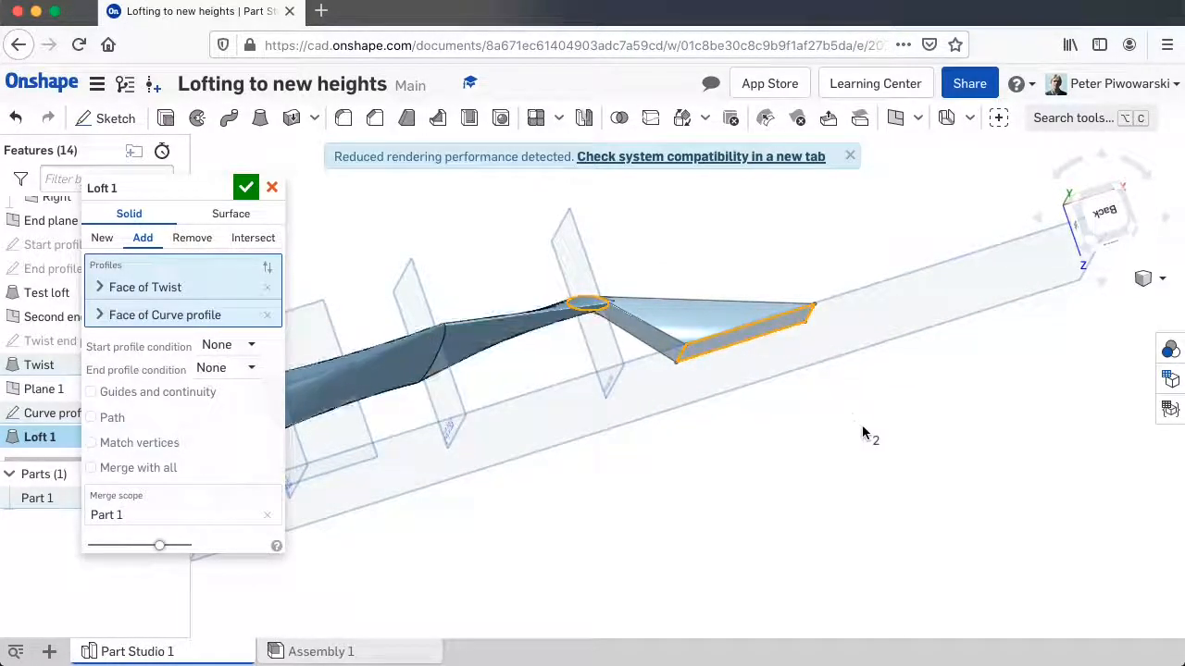
{"action": "mouse_move", "coordinate": [861, 427]}
{"action": "right_mouse_down"}
{"action": "mouse_move", "coordinate": [840, 457]}
{"action": "mouse_move", "coordinate": [846, 441]}
{"action": "right_mouse_up"}
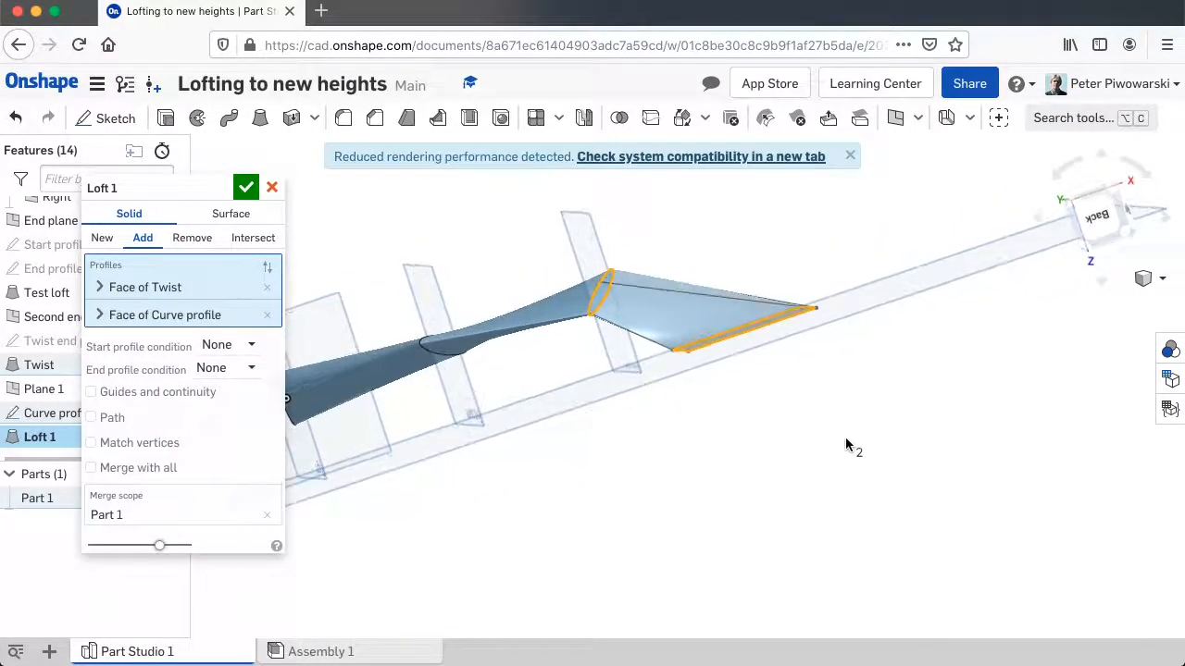
{"action": "right_click_drag", "start_coordinate": [744, 453], "coordinate": [733, 469]}
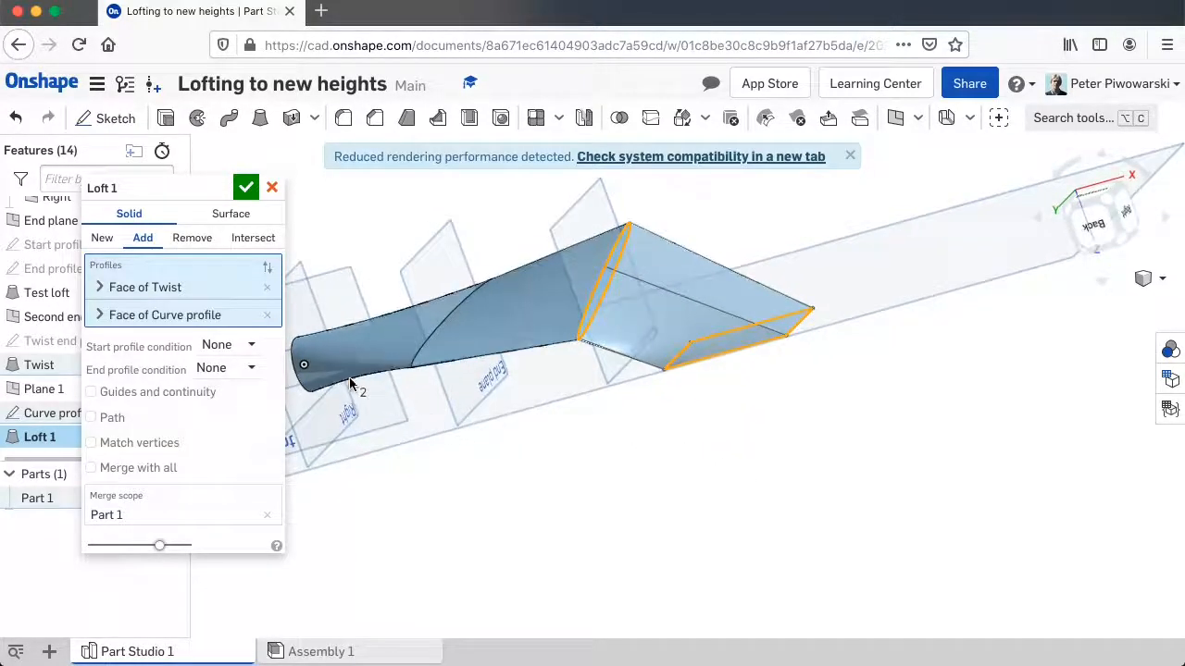
{"action": "left_click", "coordinate": [253, 346]}
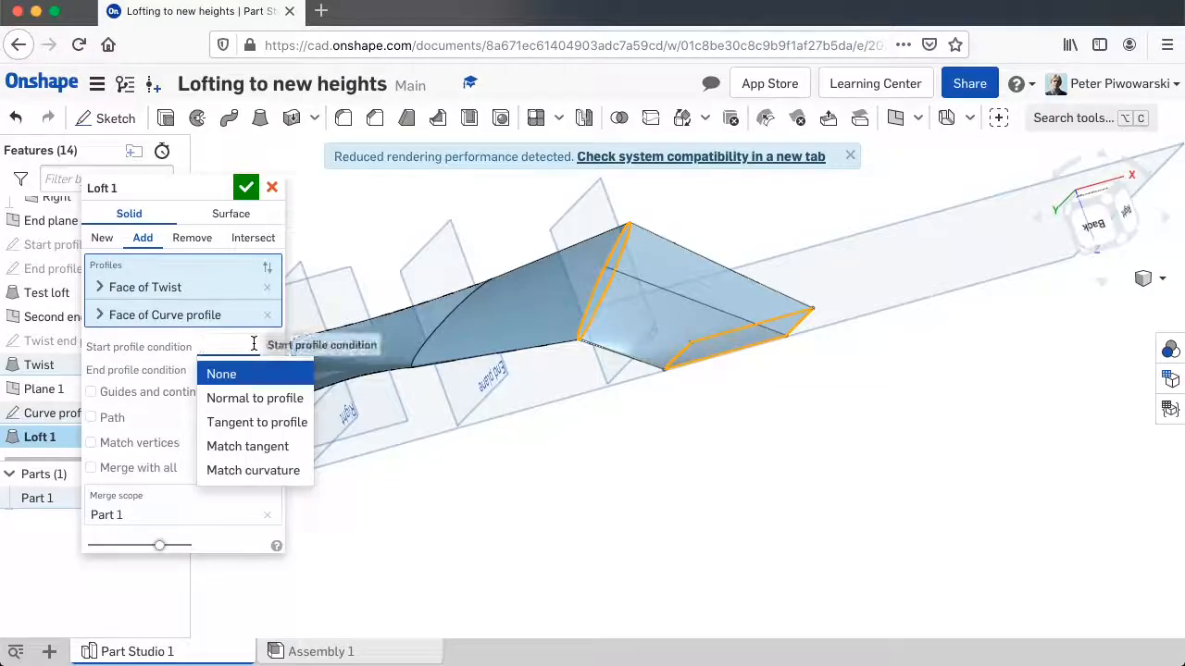
{"action": "left_click", "coordinate": [256, 399]}
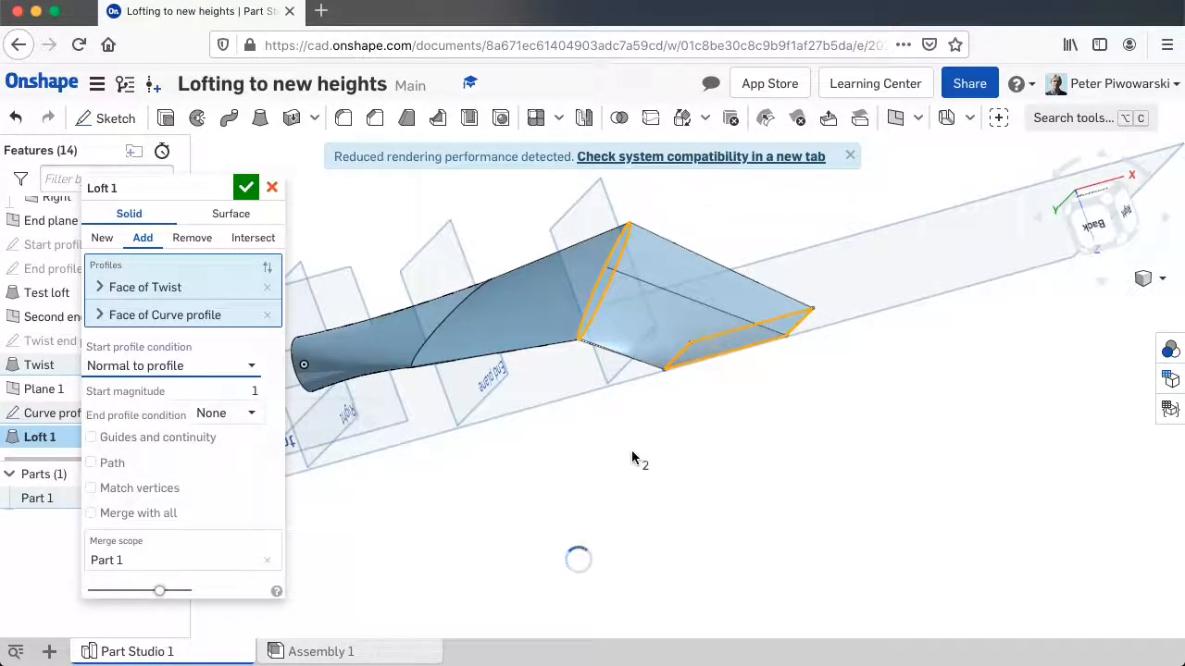
Set the loft's end profile condition to Normal to profile.
{"action": "mouse_move", "coordinate": [635, 460]}
{"action": "right_mouse_down"}
{"action": "mouse_move", "coordinate": [637, 424]}
{"action": "mouse_move", "coordinate": [648, 464]}
{"action": "right_mouse_up"}
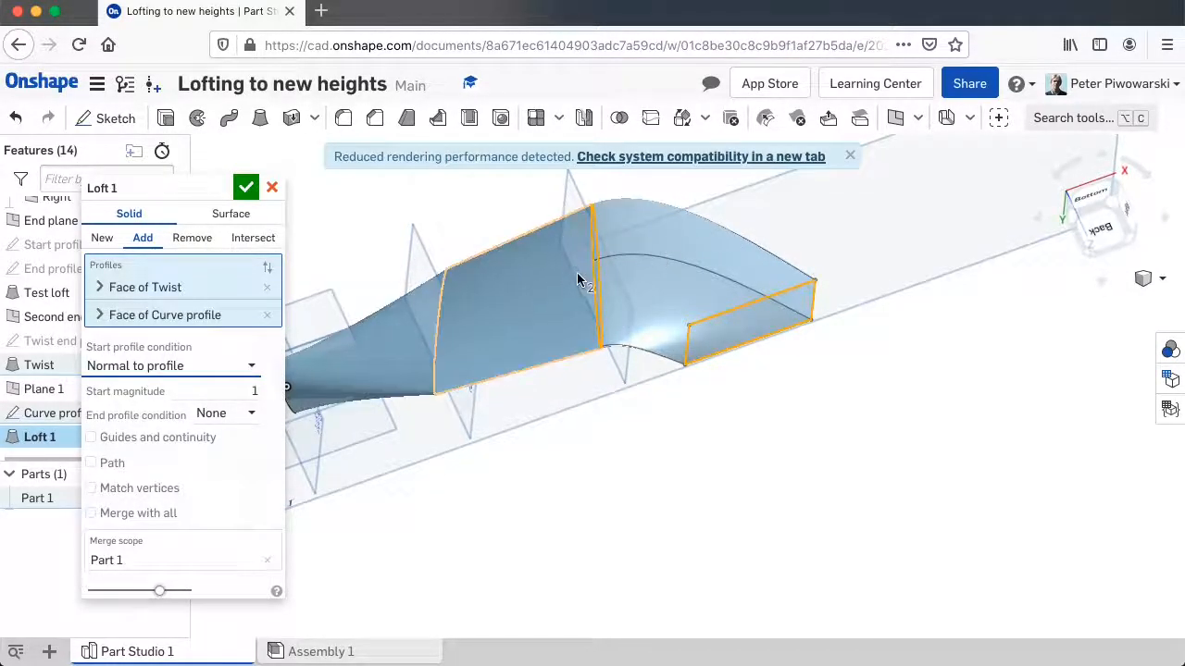
{"action": "right_click_drag", "start_coordinate": [717, 470], "coordinate": [612, 483]}
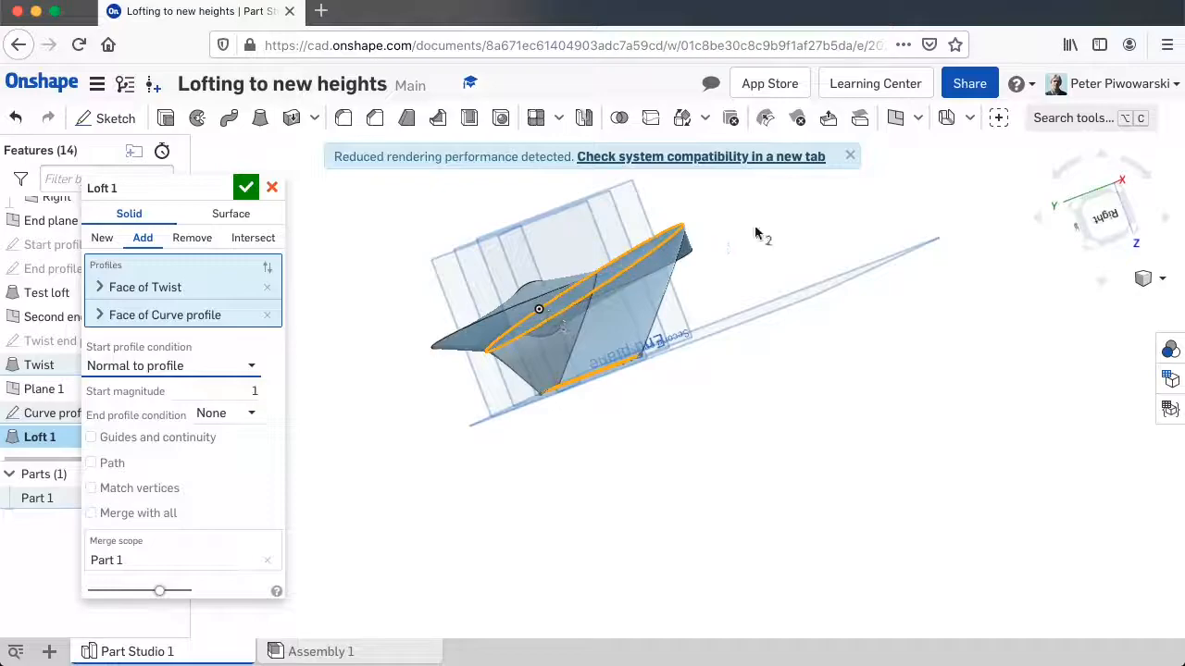
{"action": "right_click_drag", "start_coordinate": [721, 447], "coordinate": [798, 429]}
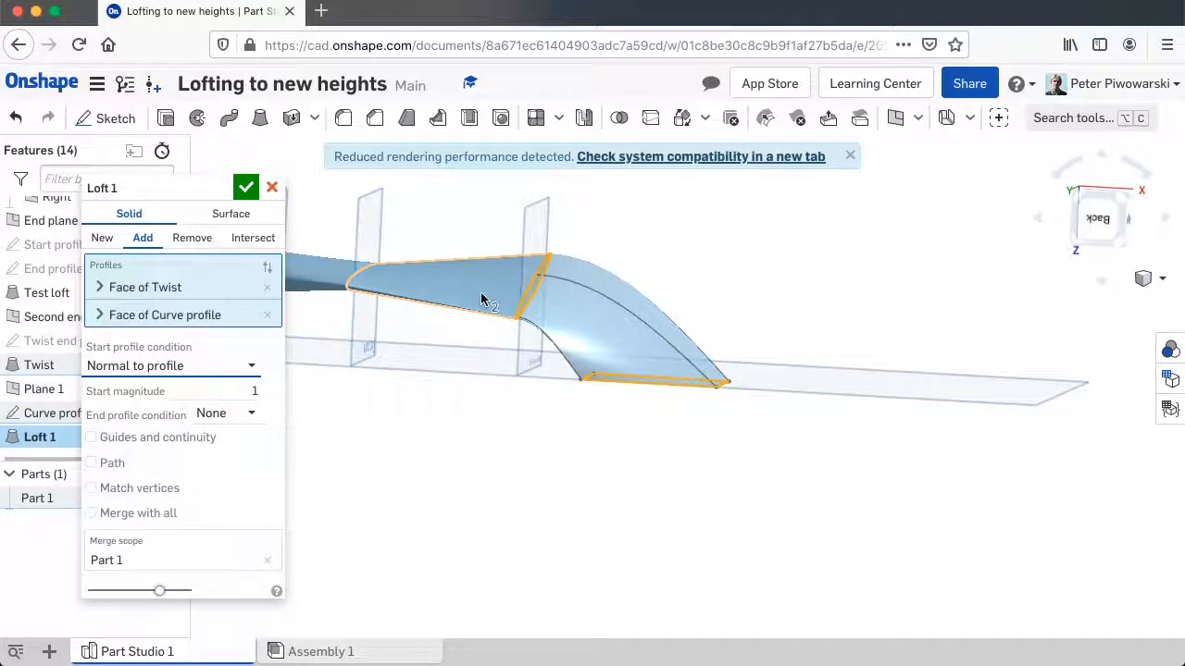
{"action": "right_click_drag", "start_coordinate": [556, 452], "coordinate": [556, 450]}
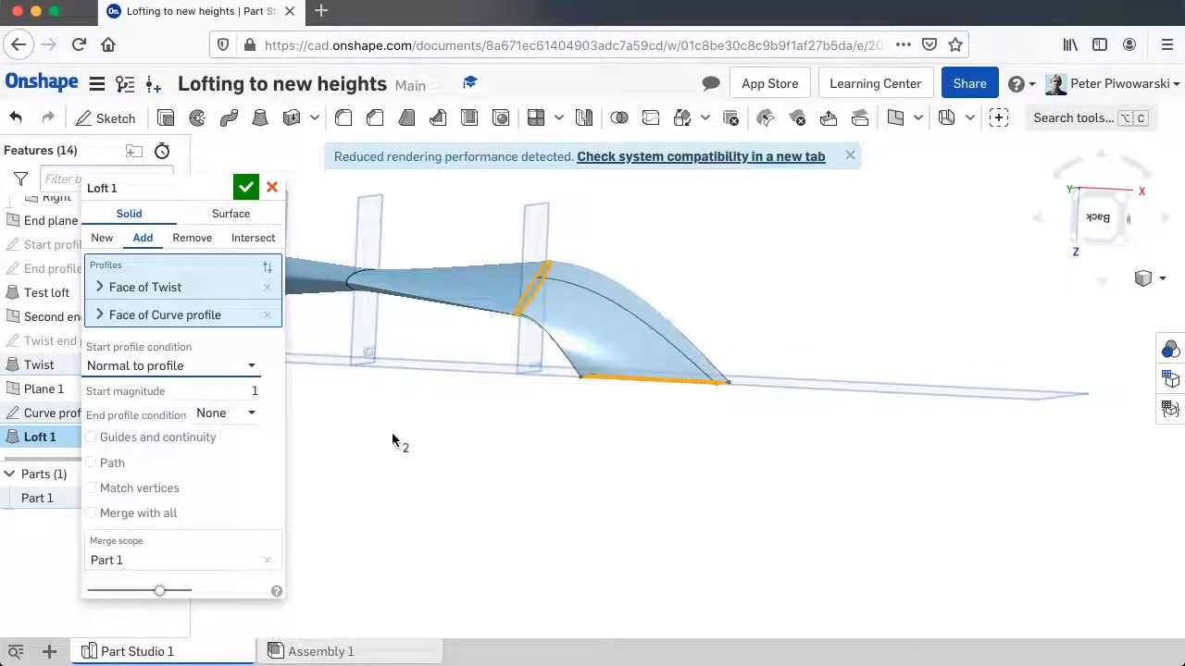
{"action": "left_click", "coordinate": [245, 421]}
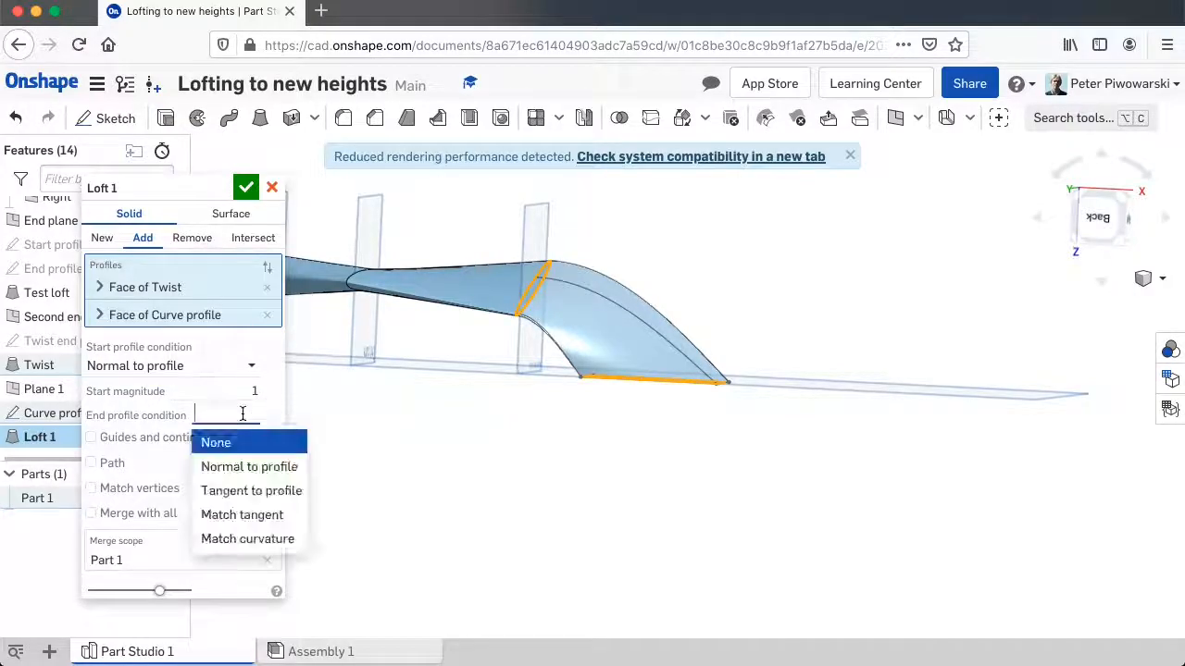
{"action": "left_click", "coordinate": [245, 467]}
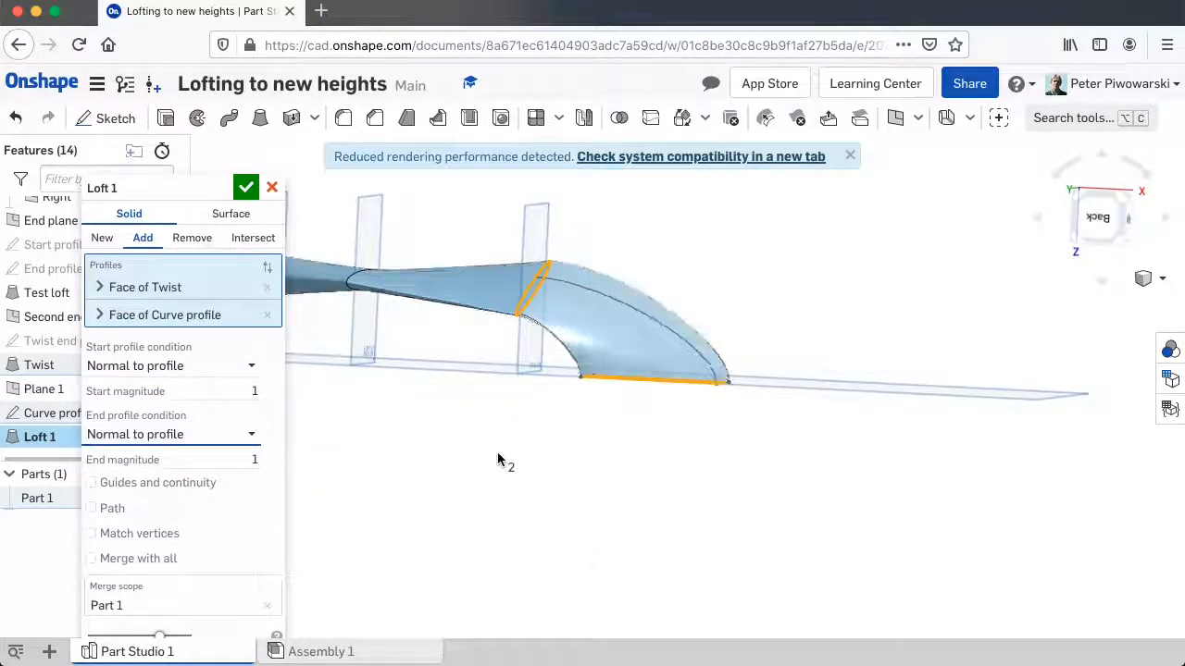
Check the curved loft's transition at the rectangle, rename the loft "Curve" and finish it.
{"action": "right_click_drag", "start_coordinate": [614, 454], "coordinate": [622, 409]}
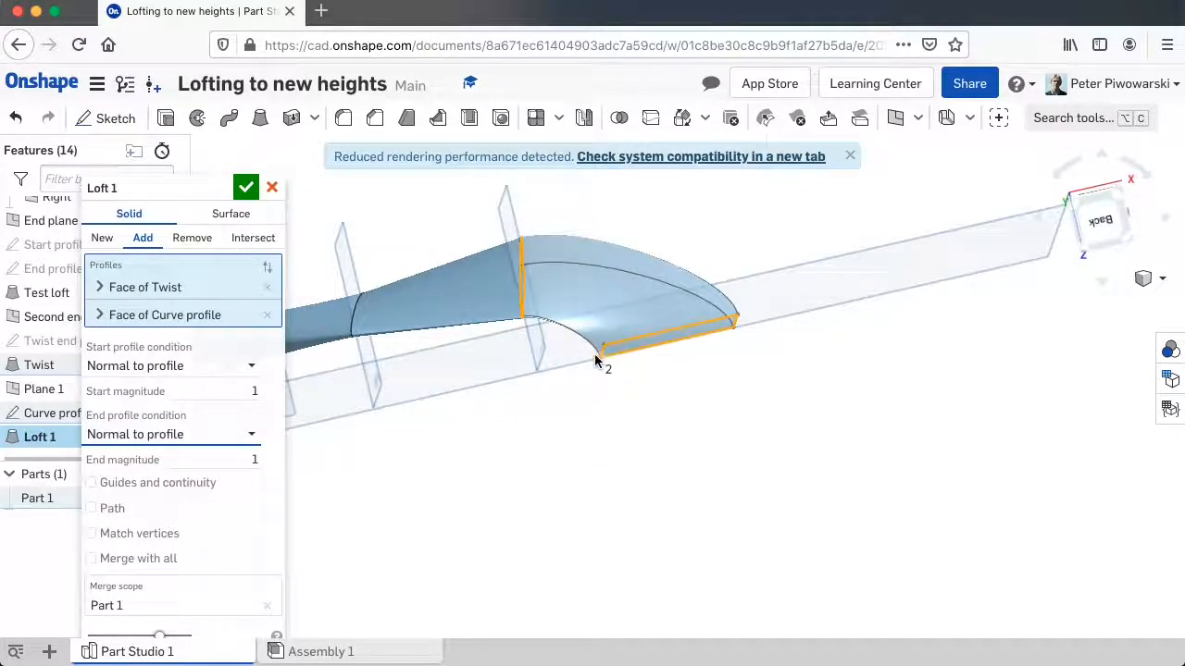
{"action": "scroll", "coordinate": [594, 333], "scroll_direction": "up", "scroll_amount": 3}
{"action": "scroll", "coordinate": [594, 327], "scroll_direction": "up", "scroll_amount": 5}
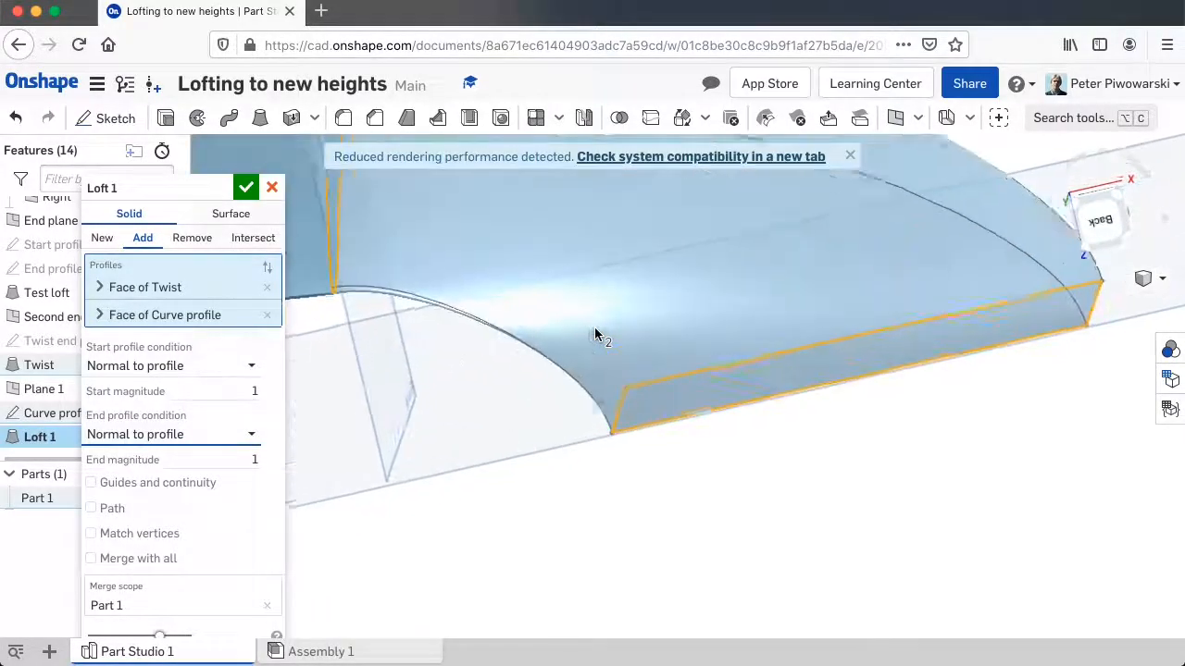
{"action": "scroll", "coordinate": [605, 395], "scroll_direction": "down", "scroll_amount": 2}
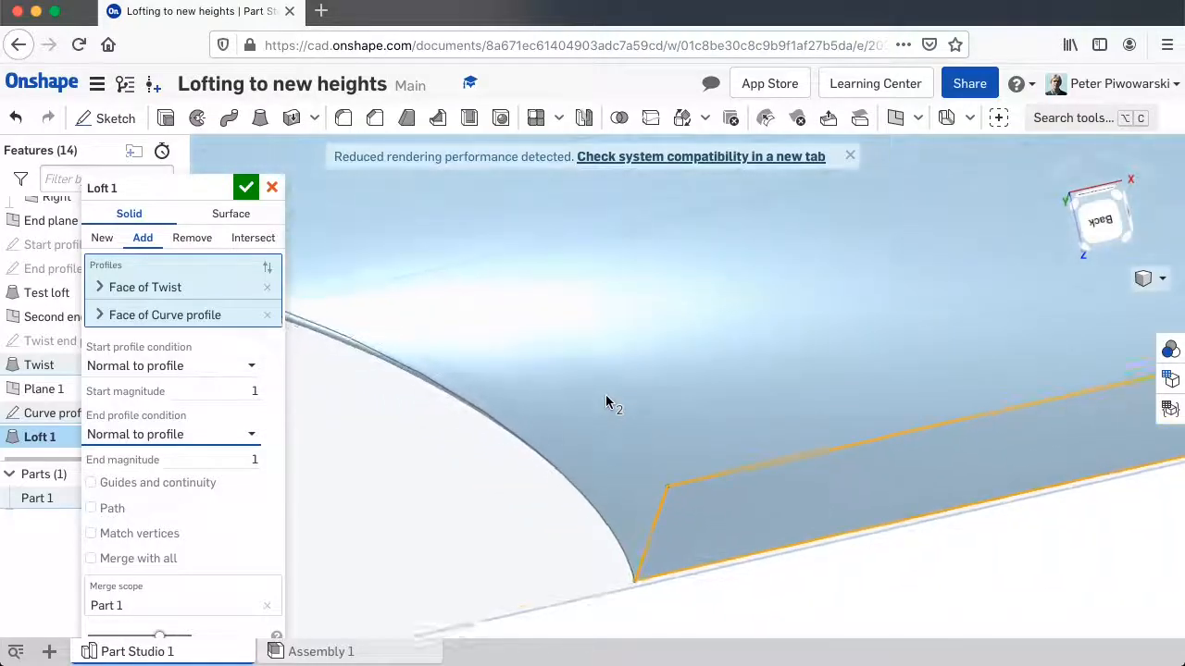
{"action": "mouse_move", "coordinate": [650, 572]}
{"action": "right_mouse_down"}
{"action": "mouse_move", "coordinate": [652, 550]}
{"action": "mouse_move", "coordinate": [653, 565]}
{"action": "right_mouse_up"}
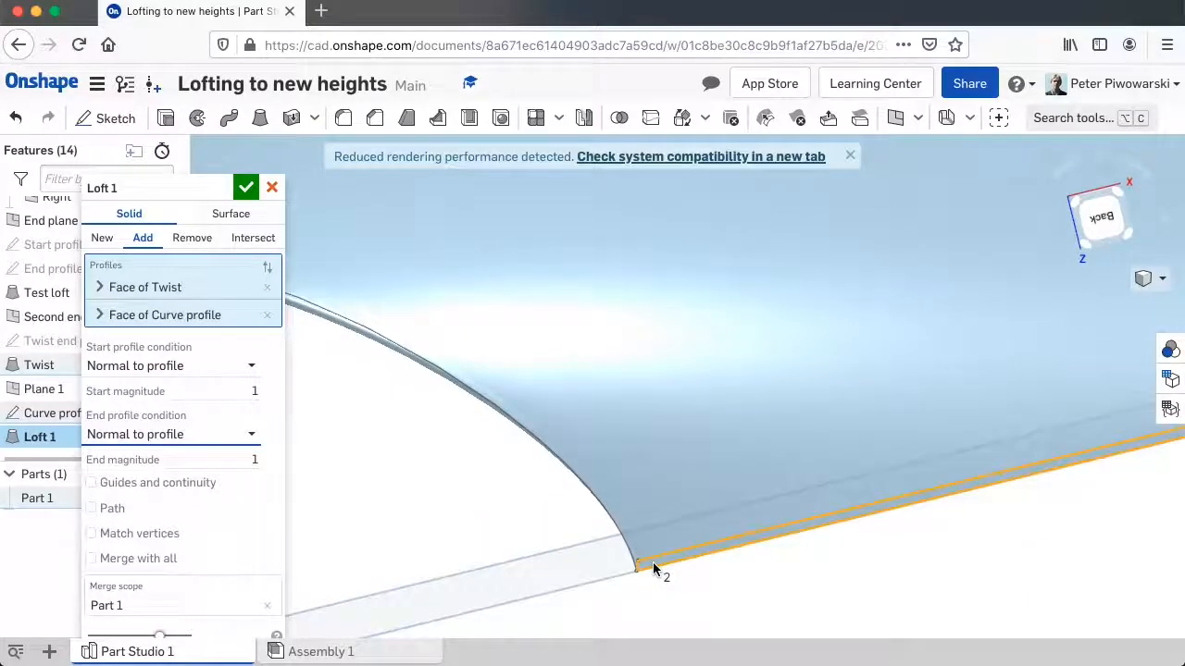
{"action": "scroll", "coordinate": [701, 472], "scroll_direction": "down", "scroll_amount": 5}
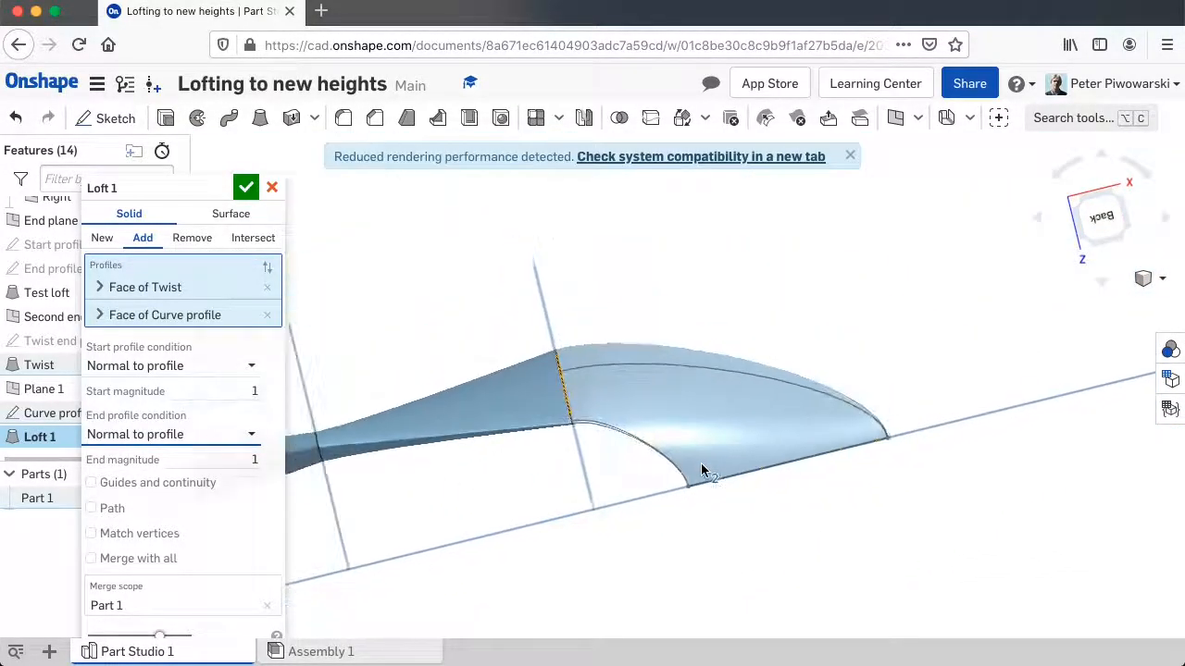
{"action": "left_click", "coordinate": [218, 189]}
{"action": "key", "text": "BackSpace"}
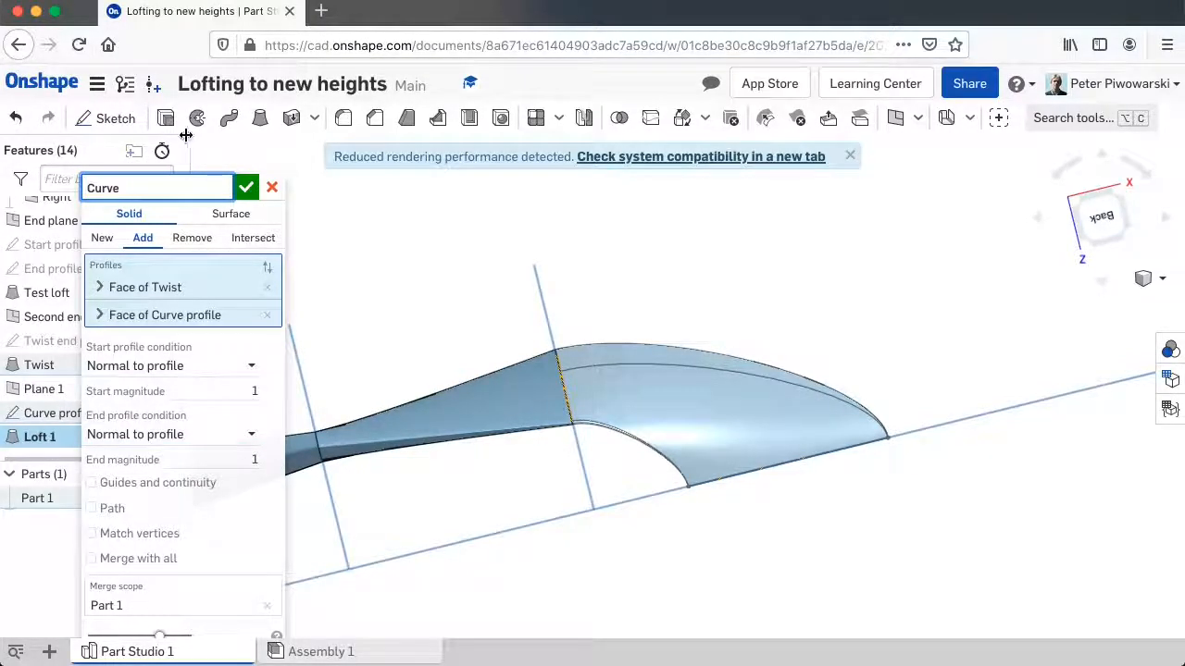
{"action": "left_click", "coordinate": [245, 188]}
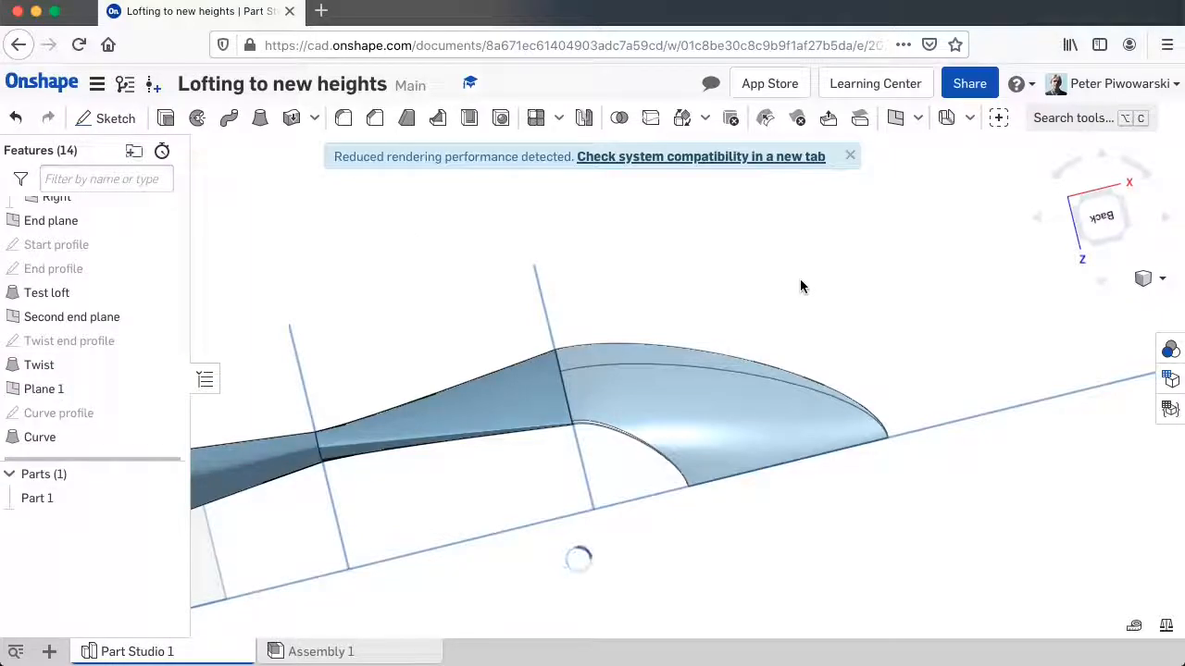
{"action": "right_click_drag", "start_coordinate": [799, 280], "coordinate": [756, 373]}
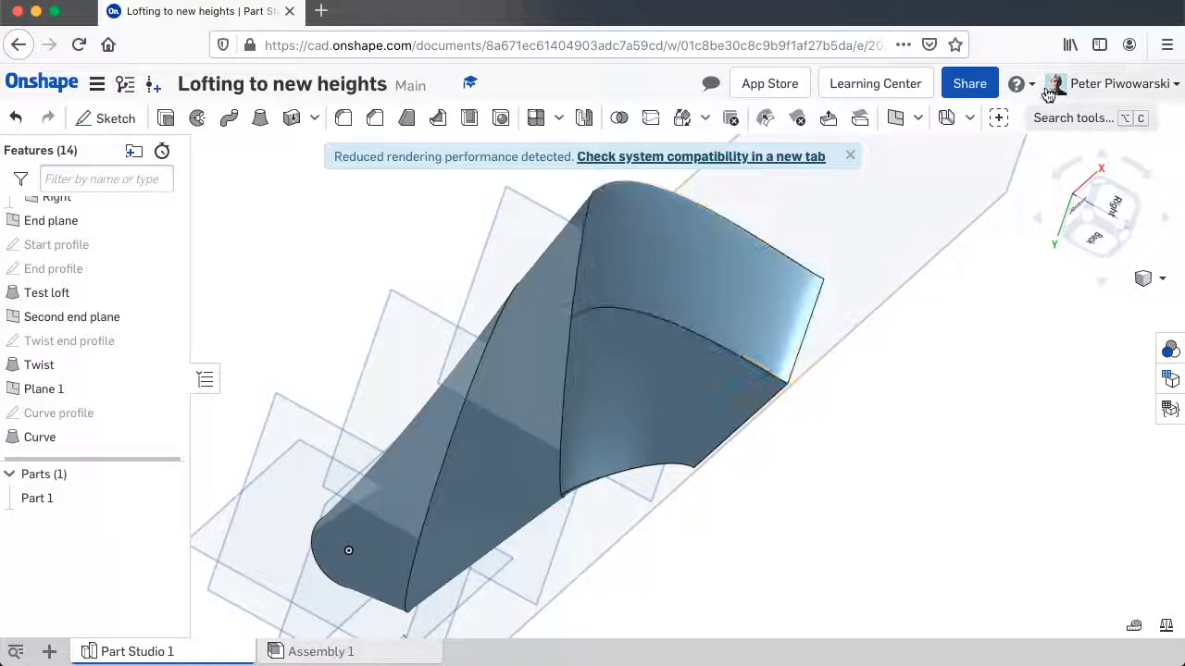
Search the Onshape help for "Loft" and open the Loft article.
{"action": "left_click", "coordinate": [1018, 85]}
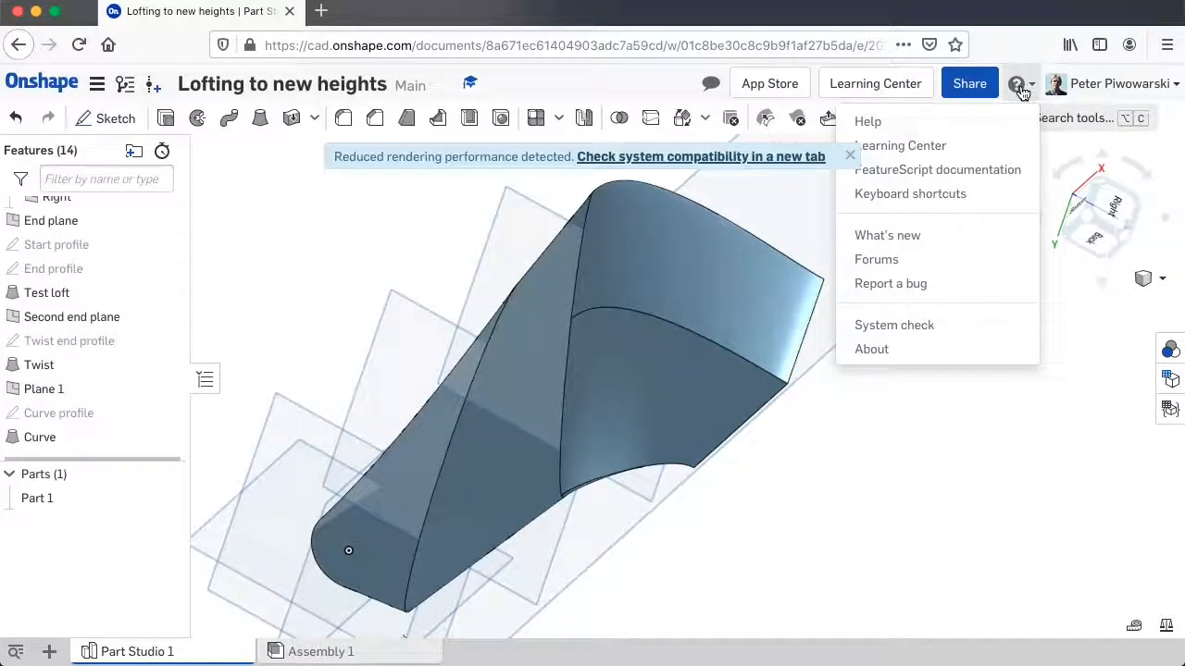
{"action": "left_click", "coordinate": [923, 130]}
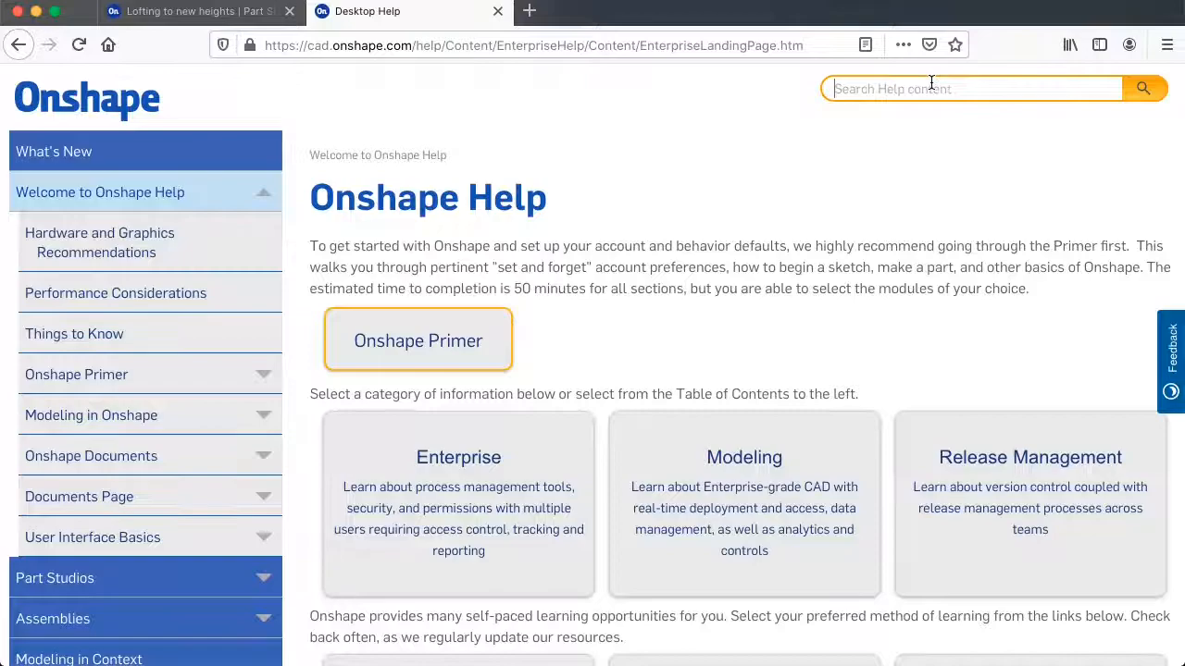
{"action": "left_click", "coordinate": [931, 84]}
{"action": "type", "text": "Log"}
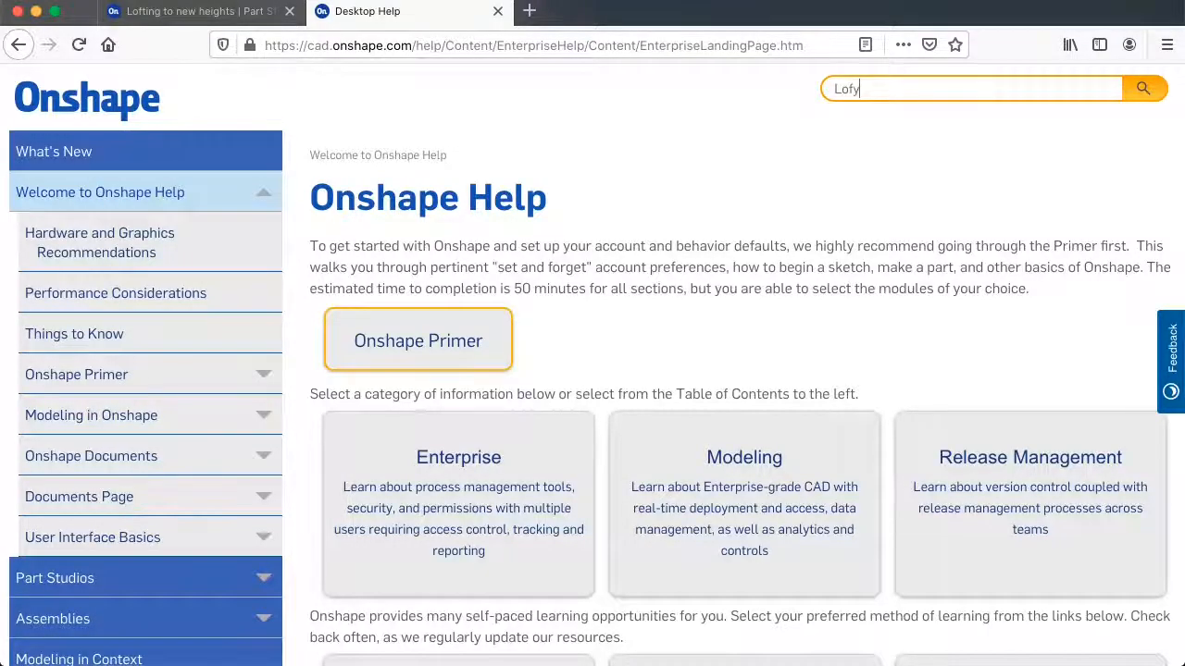
{"action": "type", "text": "t"}
{"action": "key", "text": "Return"}
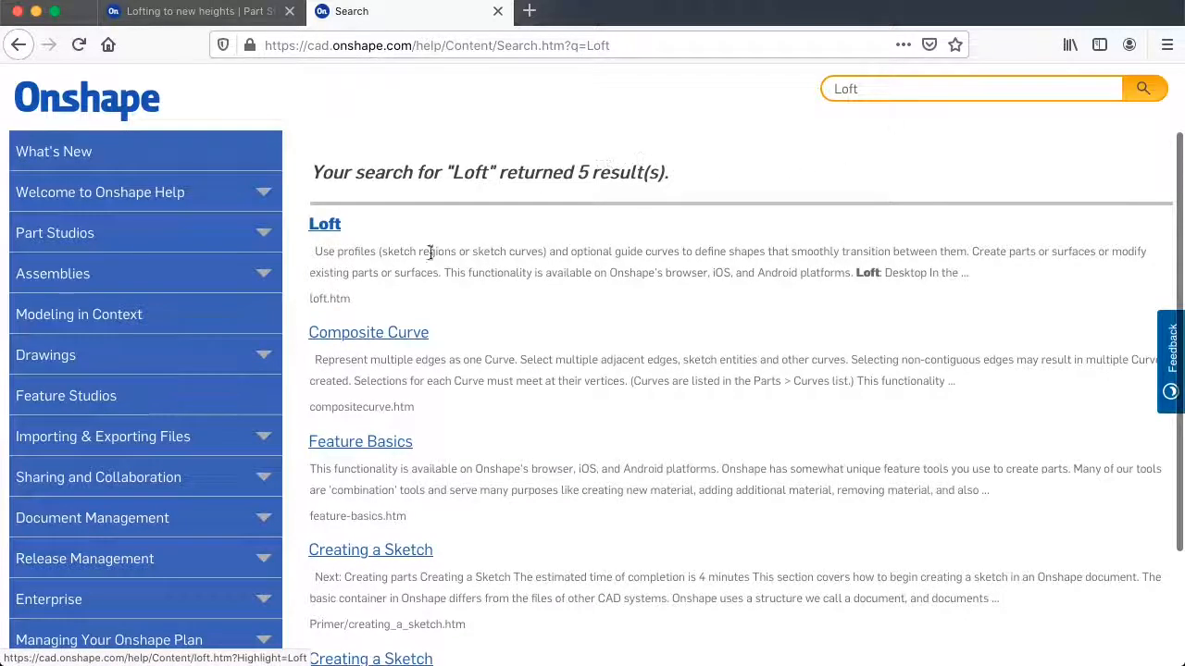
{"action": "left_click", "coordinate": [328, 228]}
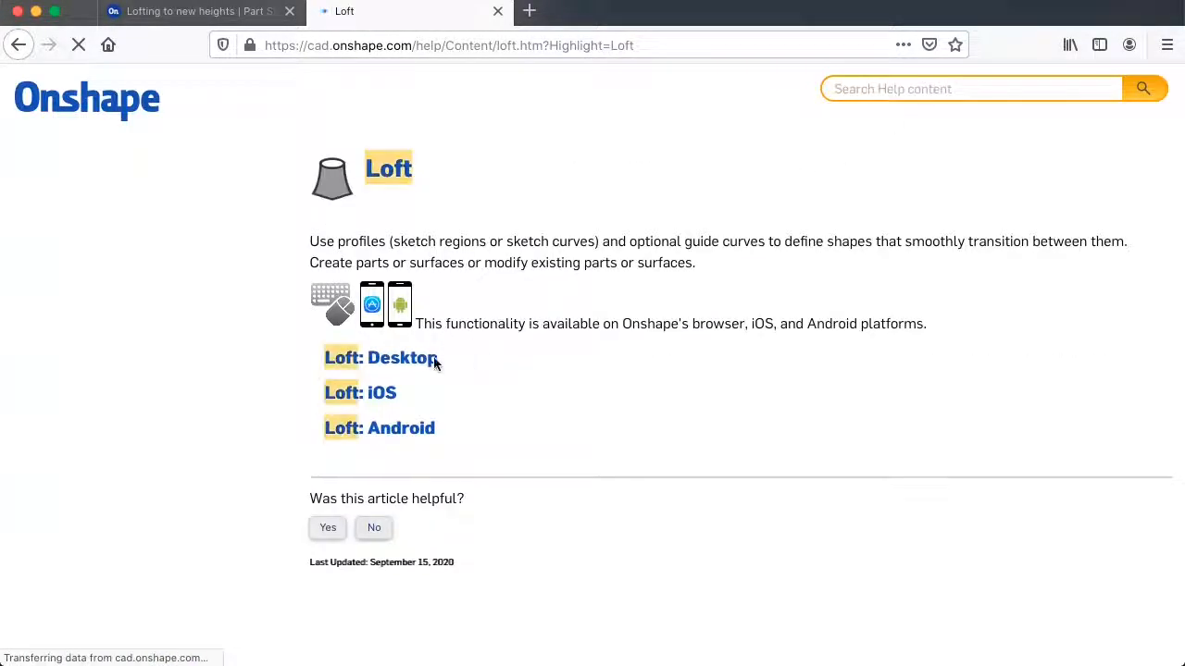
Expand the desktop section of the Loft article and examine its steps and illustrations for profiles, guides, paths and matching vertices.
{"action": "left_click", "coordinate": [431, 359]}
{"action": "scroll", "coordinate": [613, 458], "scroll_direction": "down", "scroll_amount": 3}
{"action": "scroll", "coordinate": [613, 457], "scroll_direction": "down", "scroll_amount": 15}
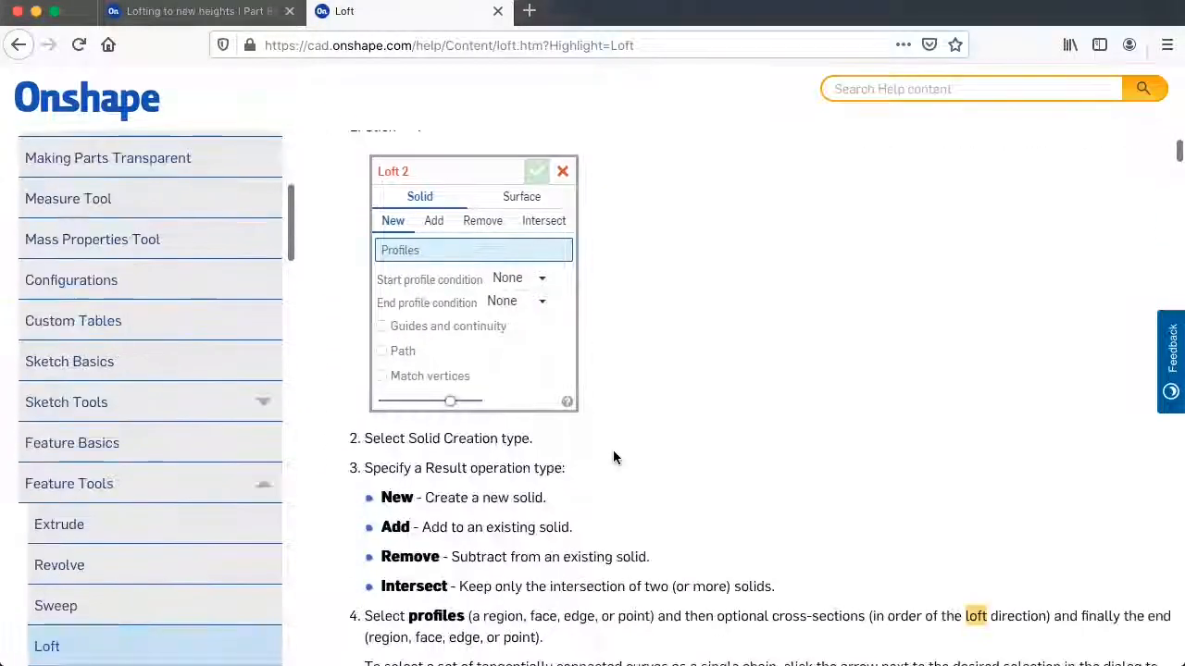
{"action": "scroll", "coordinate": [613, 457], "scroll_direction": "up", "scroll_amount": 1}
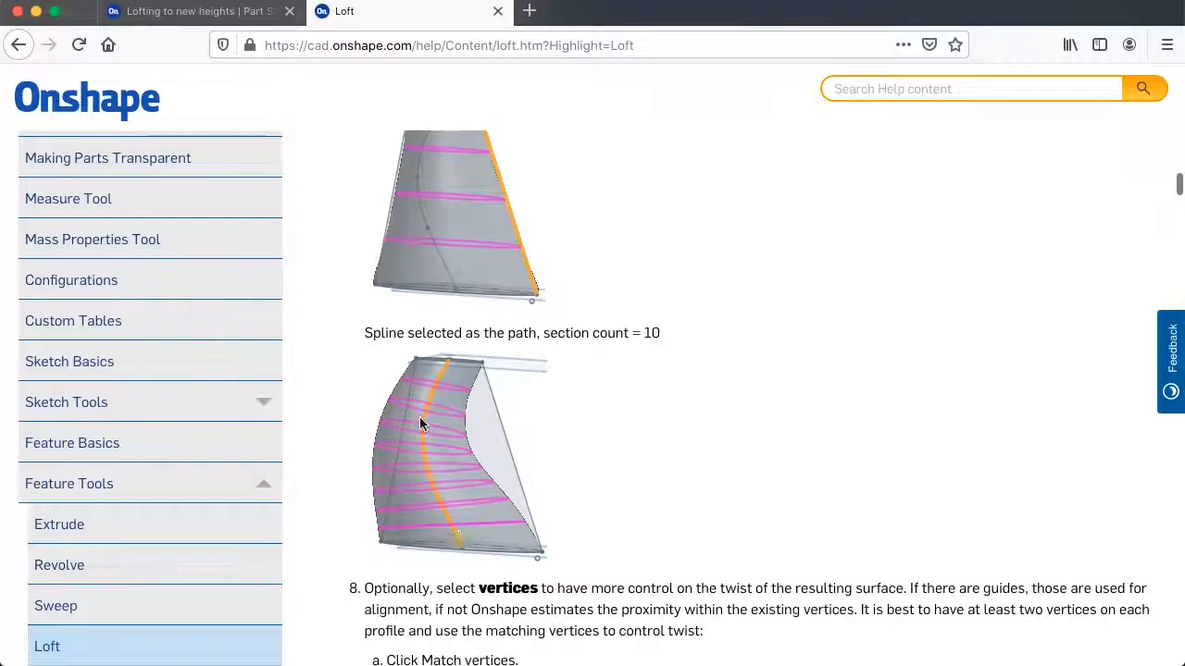
{"action": "scroll", "coordinate": [605, 250], "scroll_direction": "down", "scroll_amount": 1}
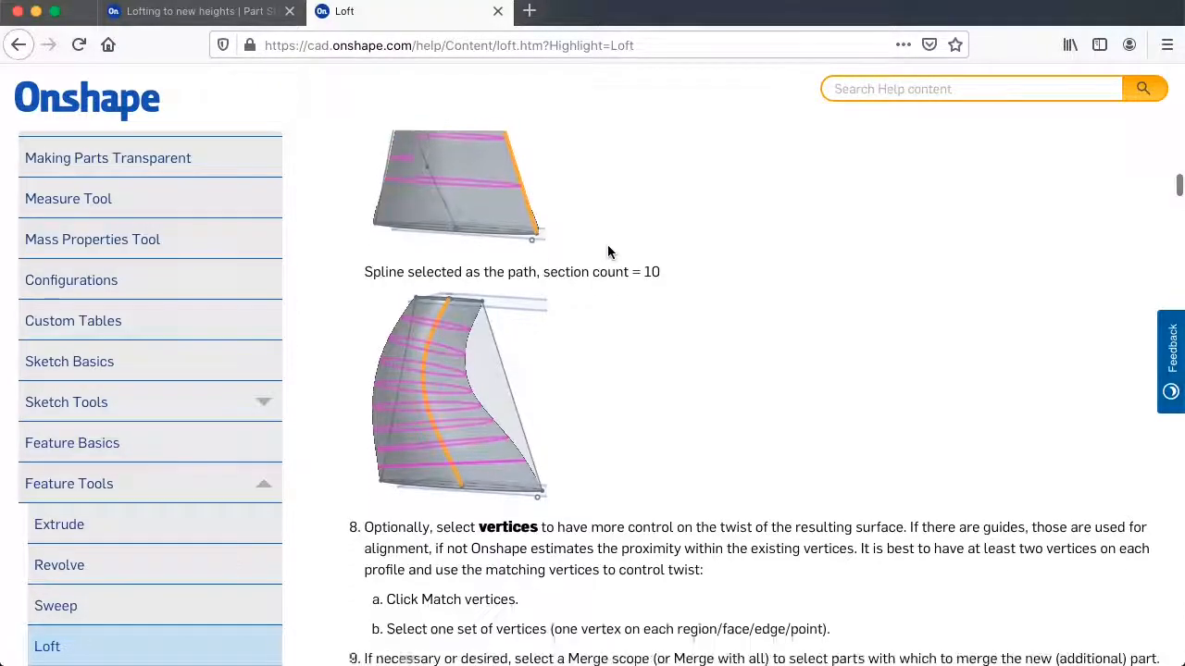
{"action": "scroll", "coordinate": [607, 249], "scroll_direction": "up", "scroll_amount": 4}
{"action": "scroll", "coordinate": [608, 244], "scroll_direction": "down", "scroll_amount": 15}
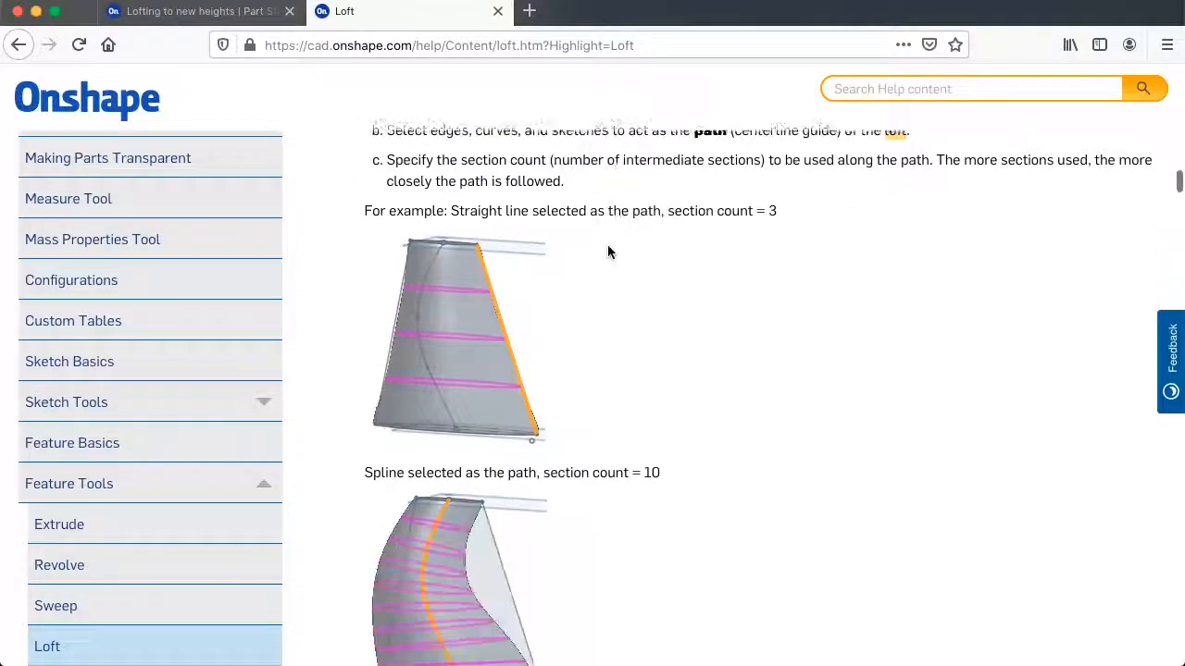
{"action": "scroll", "coordinate": [609, 251], "scroll_direction": "down", "scroll_amount": 10}
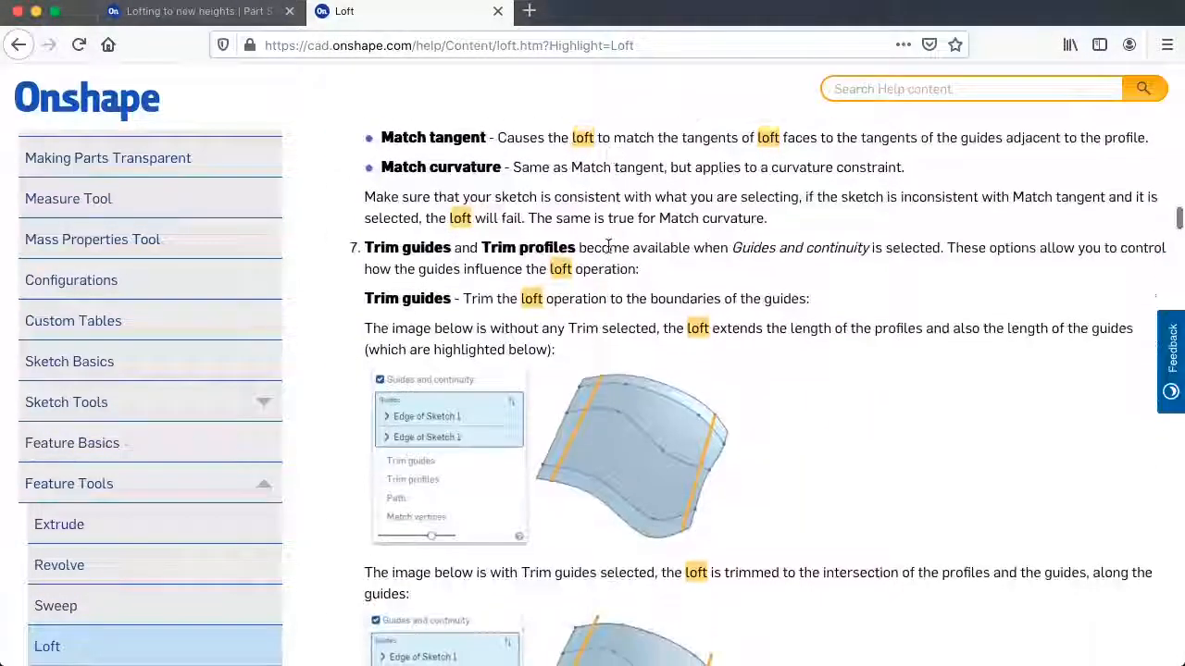
{"action": "scroll", "coordinate": [608, 251], "scroll_direction": "down", "scroll_amount": 12}
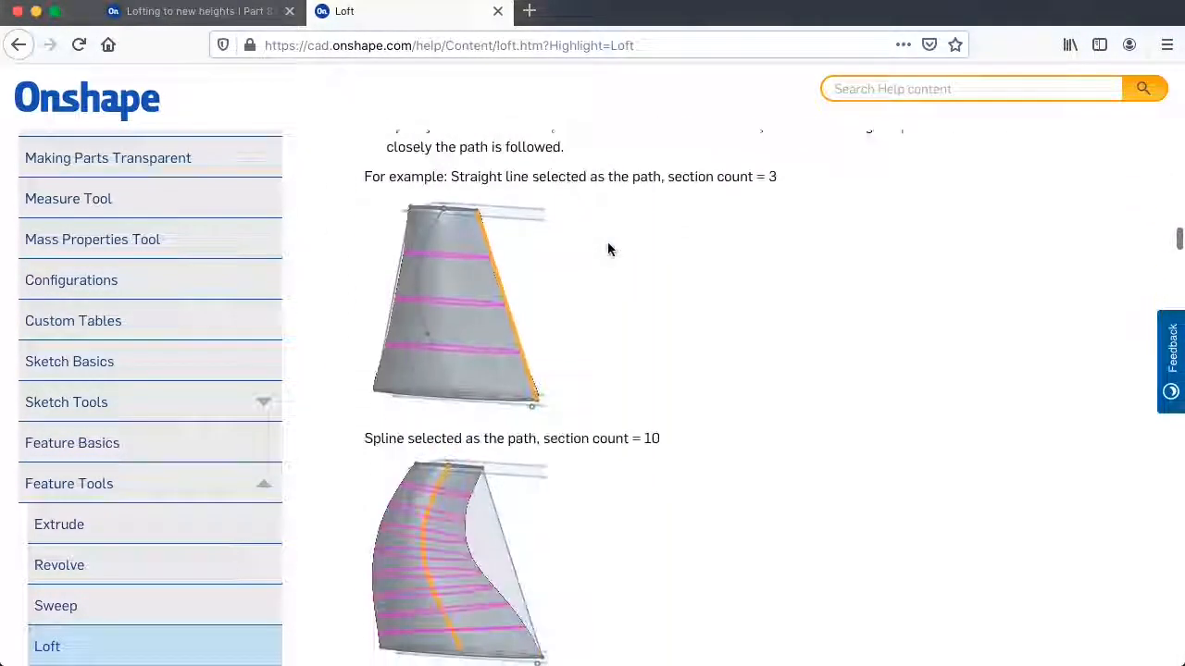
{"action": "scroll", "coordinate": [607, 248], "scroll_direction": "down", "scroll_amount": 4}
{"action": "scroll", "coordinate": [607, 245], "scroll_direction": "up", "scroll_amount": 20}
{"action": "scroll", "coordinate": [608, 243], "scroll_direction": "up", "scroll_amount": 8}
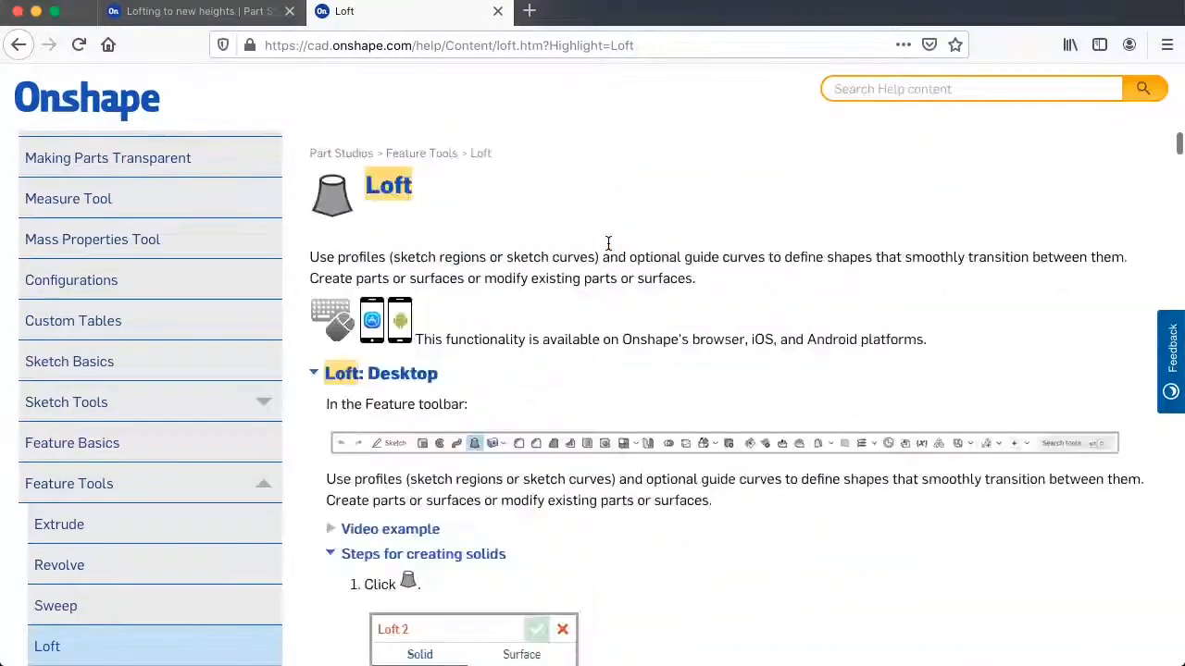
Close the help page and examine the finished lofted part from several sides in the part studio.
{"action": "left_click", "coordinate": [498, 11]}
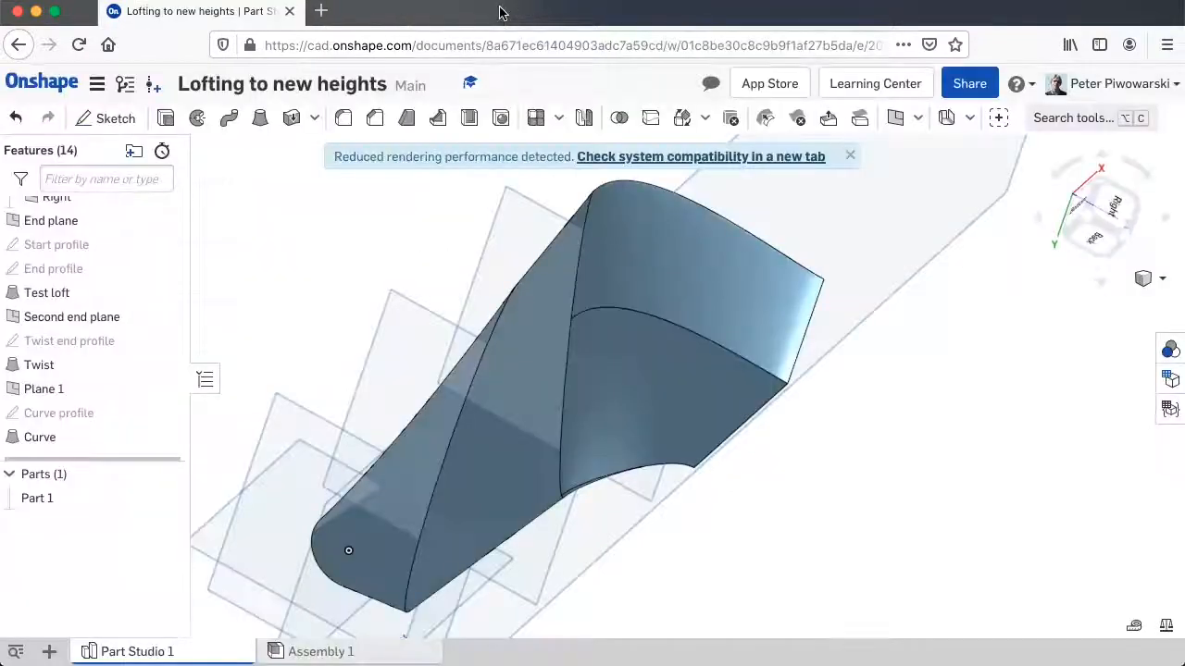
{"action": "mouse_move", "coordinate": [717, 524]}
{"action": "right_mouse_down"}
{"action": "mouse_move", "coordinate": [725, 487]}
{"action": "mouse_move", "coordinate": [677, 521]}
{"action": "mouse_move", "coordinate": [656, 564]}
{"action": "mouse_move", "coordinate": [688, 565]}
{"action": "mouse_move", "coordinate": [747, 542]}
{"action": "mouse_move", "coordinate": [722, 542]}
{"action": "mouse_move", "coordinate": [737, 534]}
{"action": "mouse_move", "coordinate": [811, 519]}
{"action": "mouse_move", "coordinate": [783, 510]}
{"action": "mouse_move", "coordinate": [732, 457]}
{"action": "mouse_move", "coordinate": [632, 565]}
{"action": "mouse_move", "coordinate": [596, 584]}
{"action": "mouse_move", "coordinate": [568, 648]}
{"action": "mouse_move", "coordinate": [645, 540]}
{"action": "mouse_move", "coordinate": [729, 478]}
{"action": "mouse_move", "coordinate": [769, 492]}
{"action": "mouse_move", "coordinate": [714, 535]}
{"action": "right_mouse_up"}
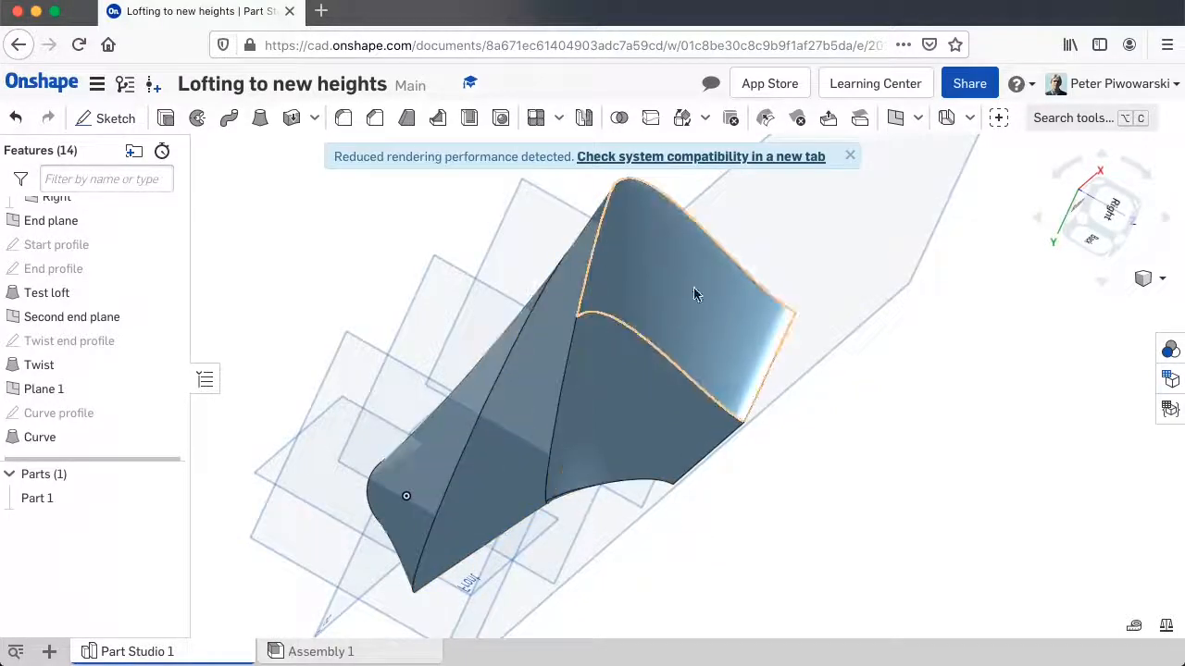
{"action": "left_click", "coordinate": [1120, 239]}
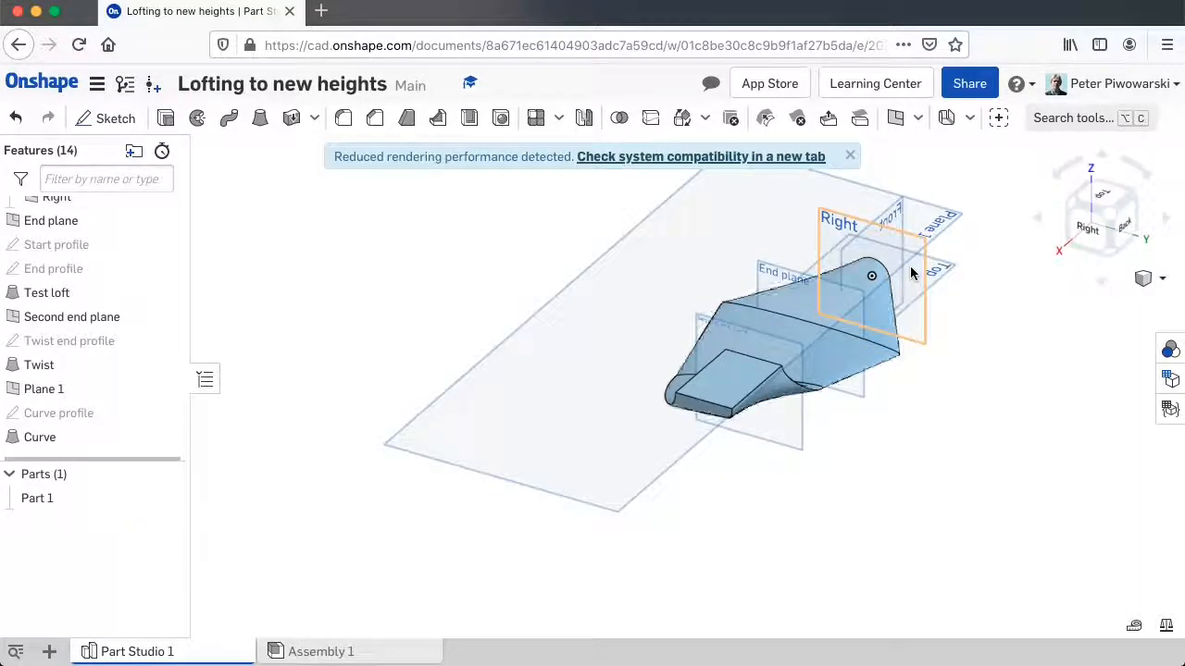
{"action": "right_click_drag", "start_coordinate": [870, 431], "coordinate": [890, 215]}
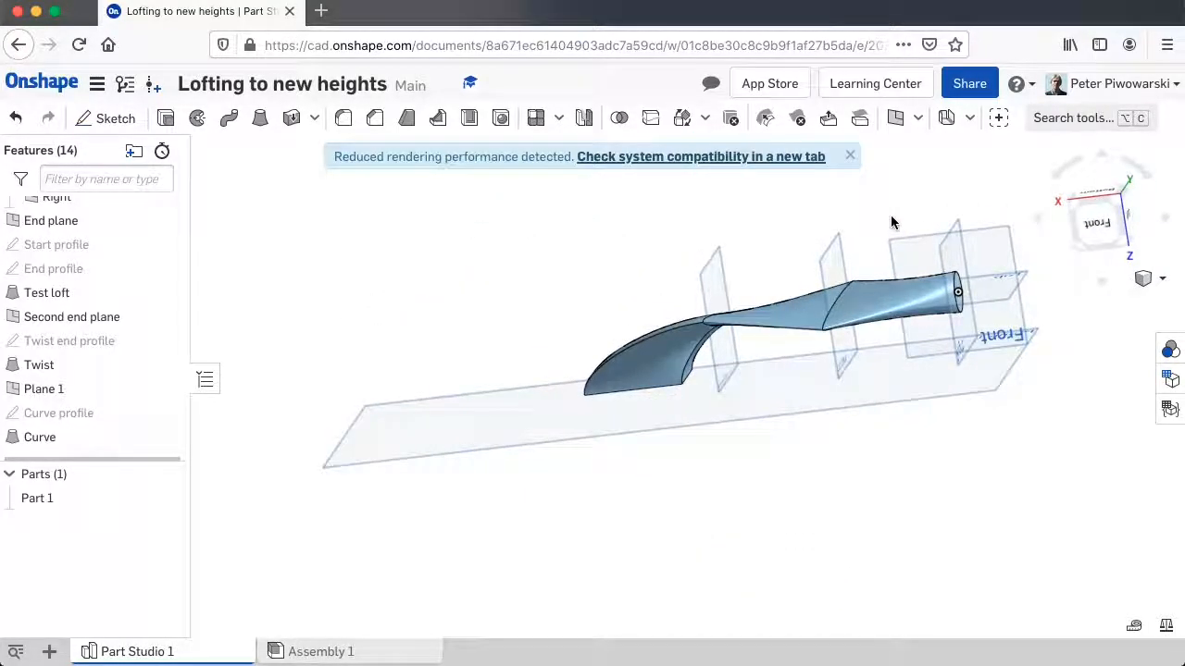